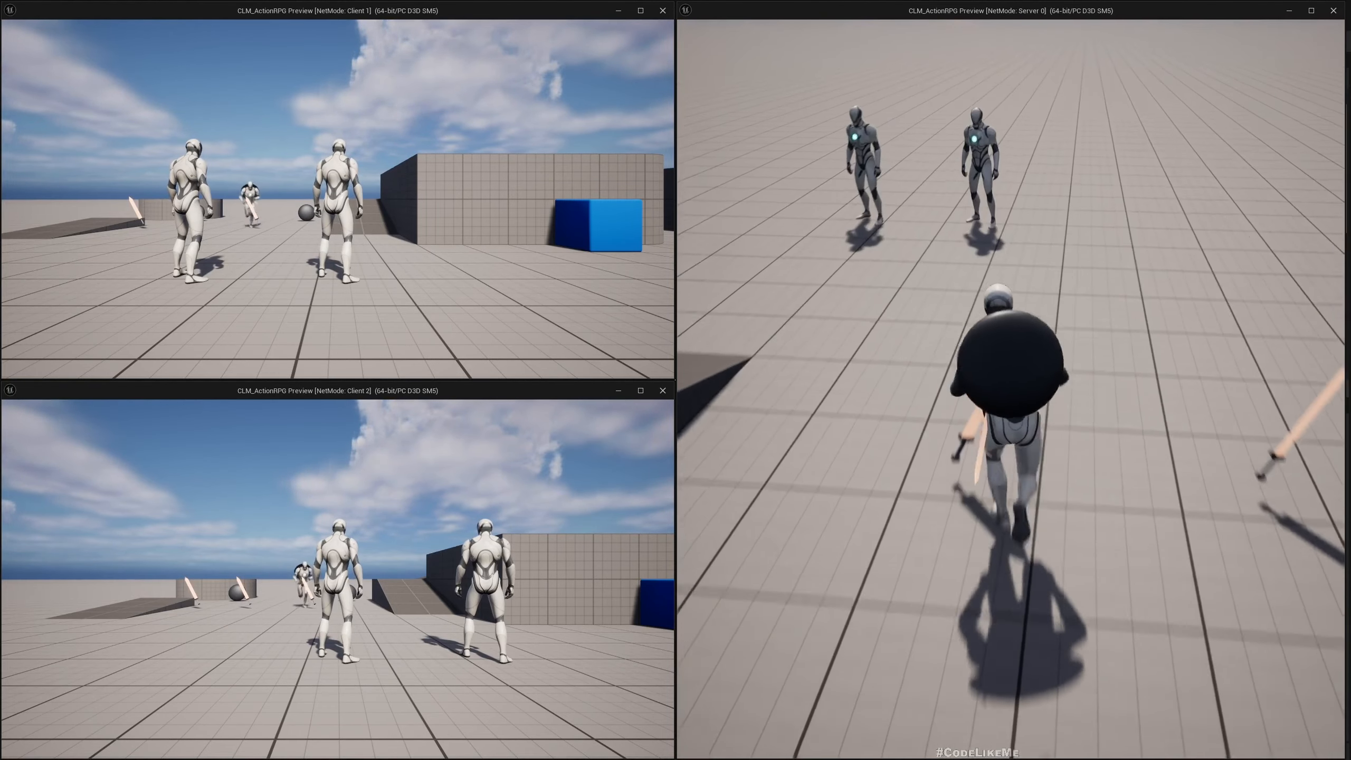
Run the server's character around the level in the multiplayer preview to check how its carried sword and shield replicate to both clients
key("w")
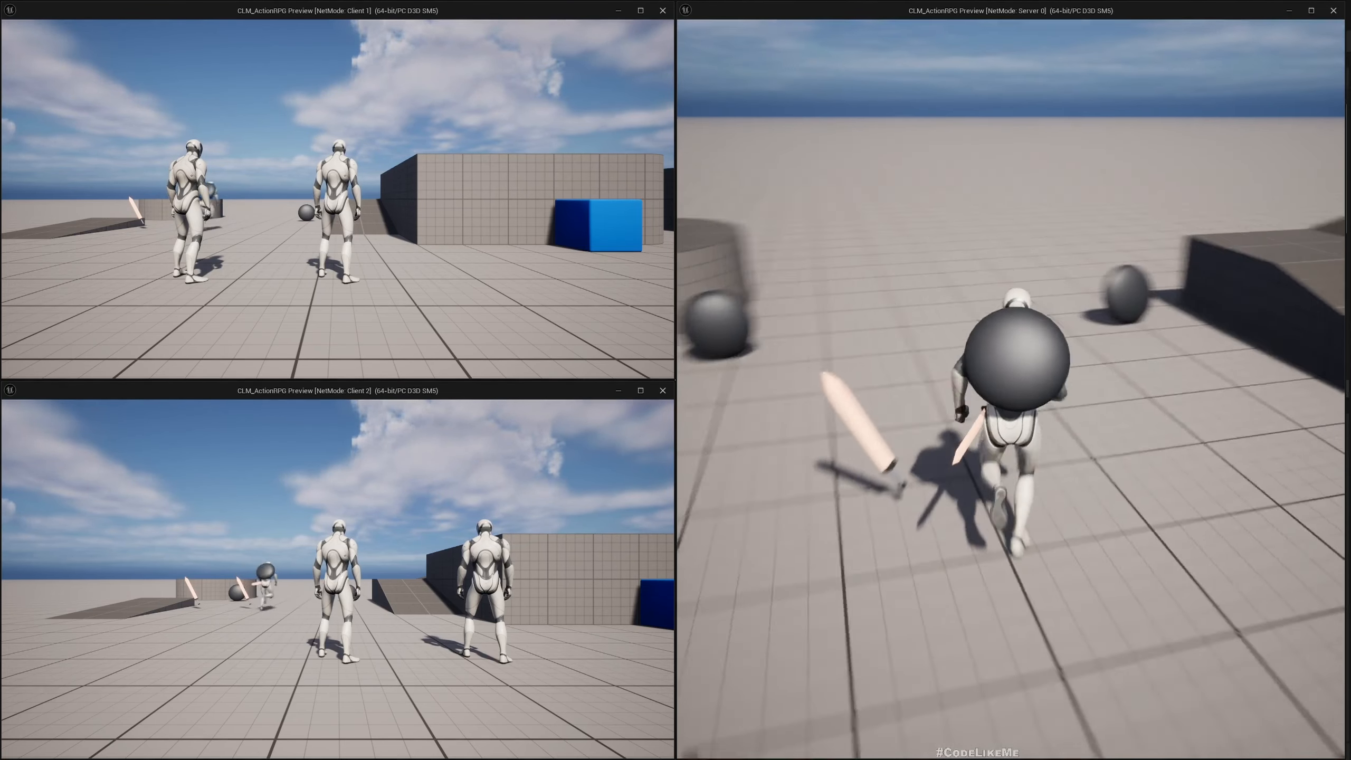
key("w")
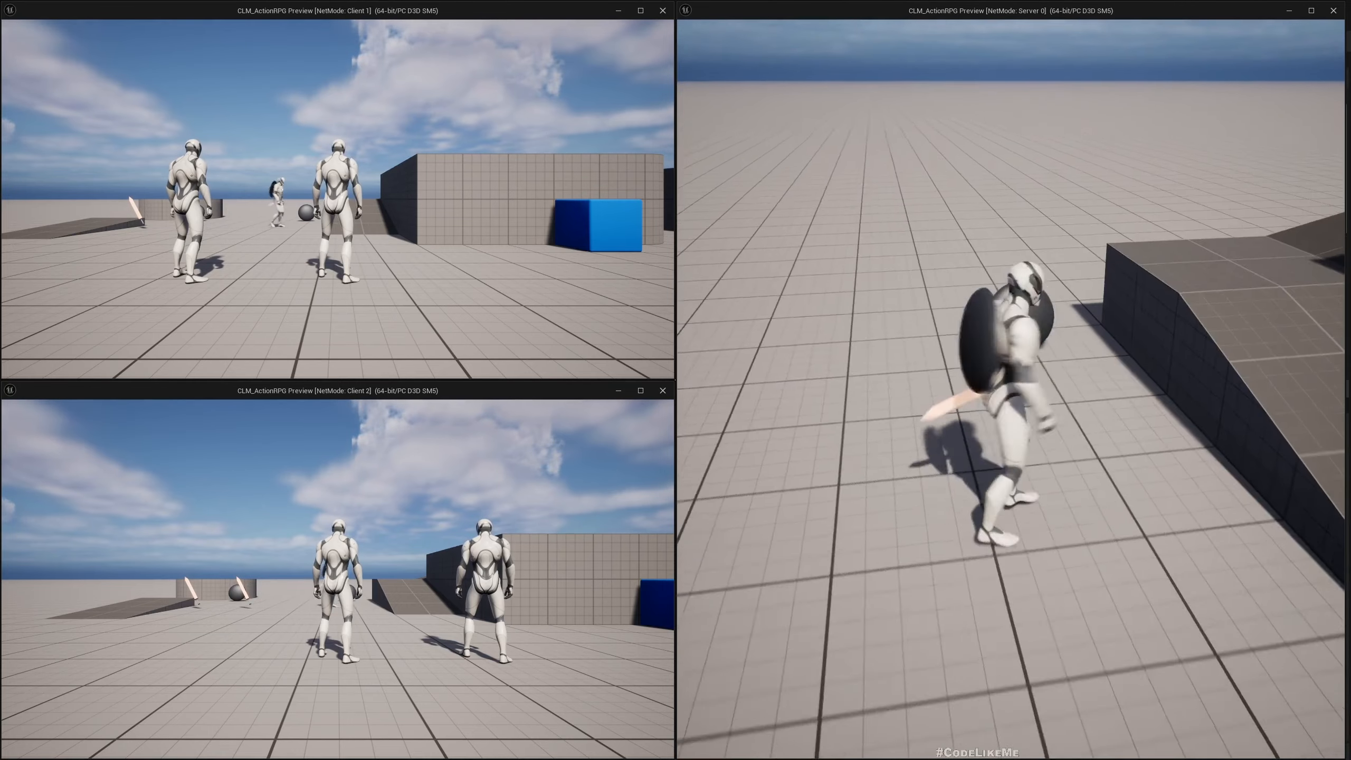
key("w")
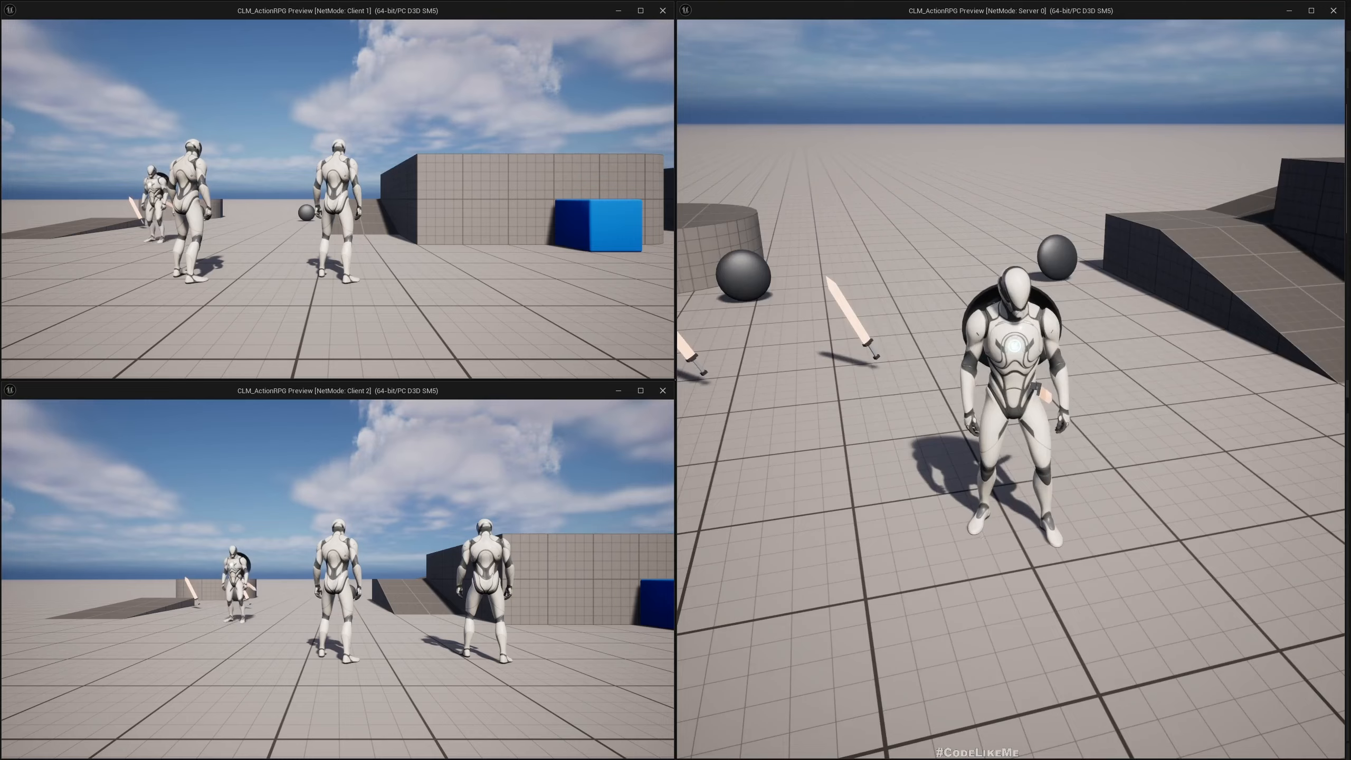
key("a")
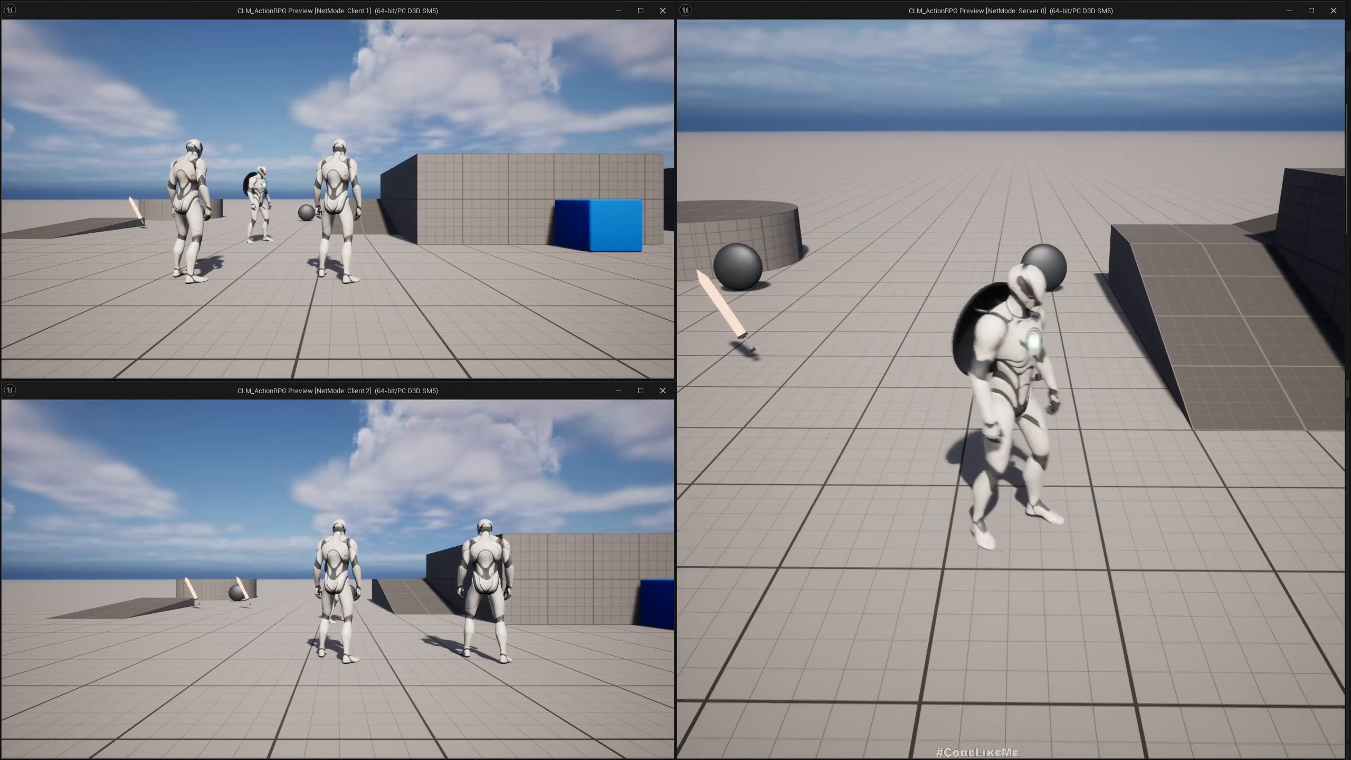
key("s")
key("w")
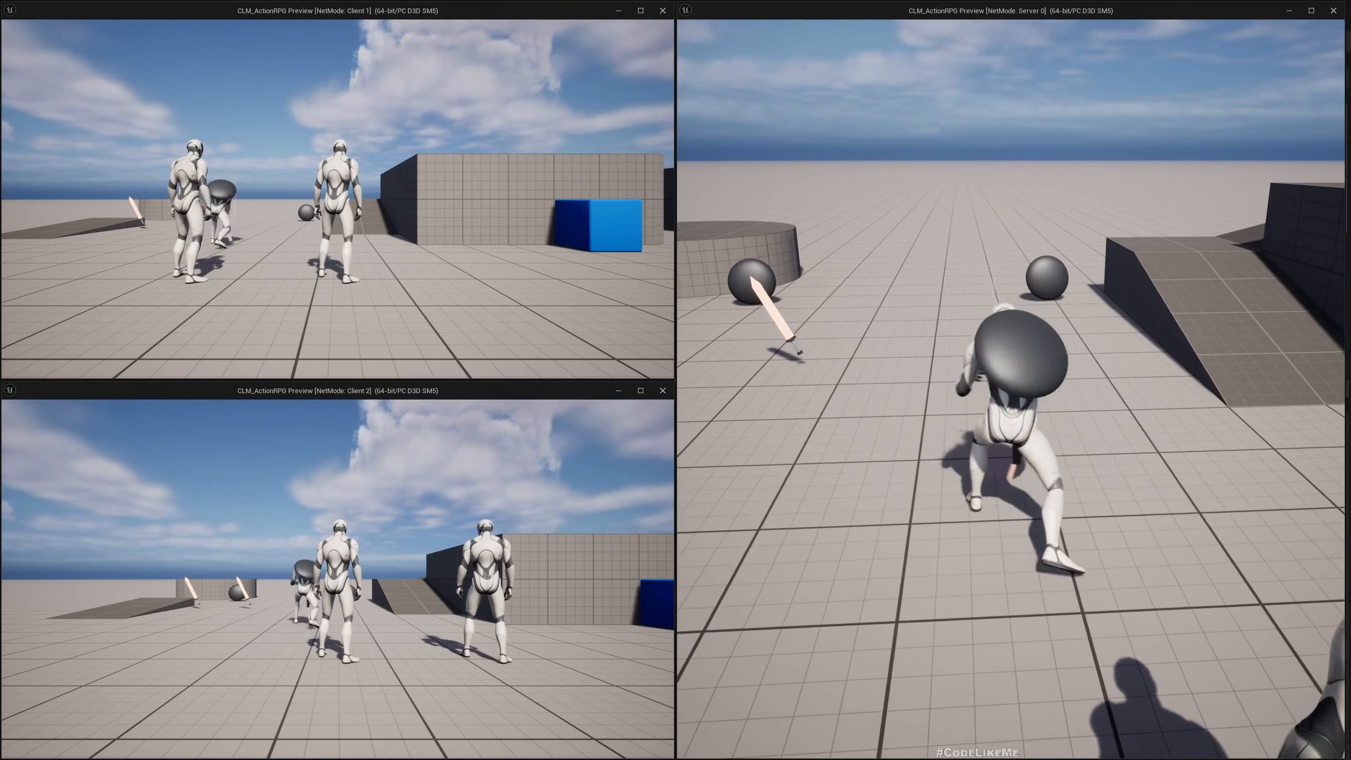
Switch control to the Client 1 character, run it past the armed server character and pick up the shield near the ramp
left_click(231, 122)
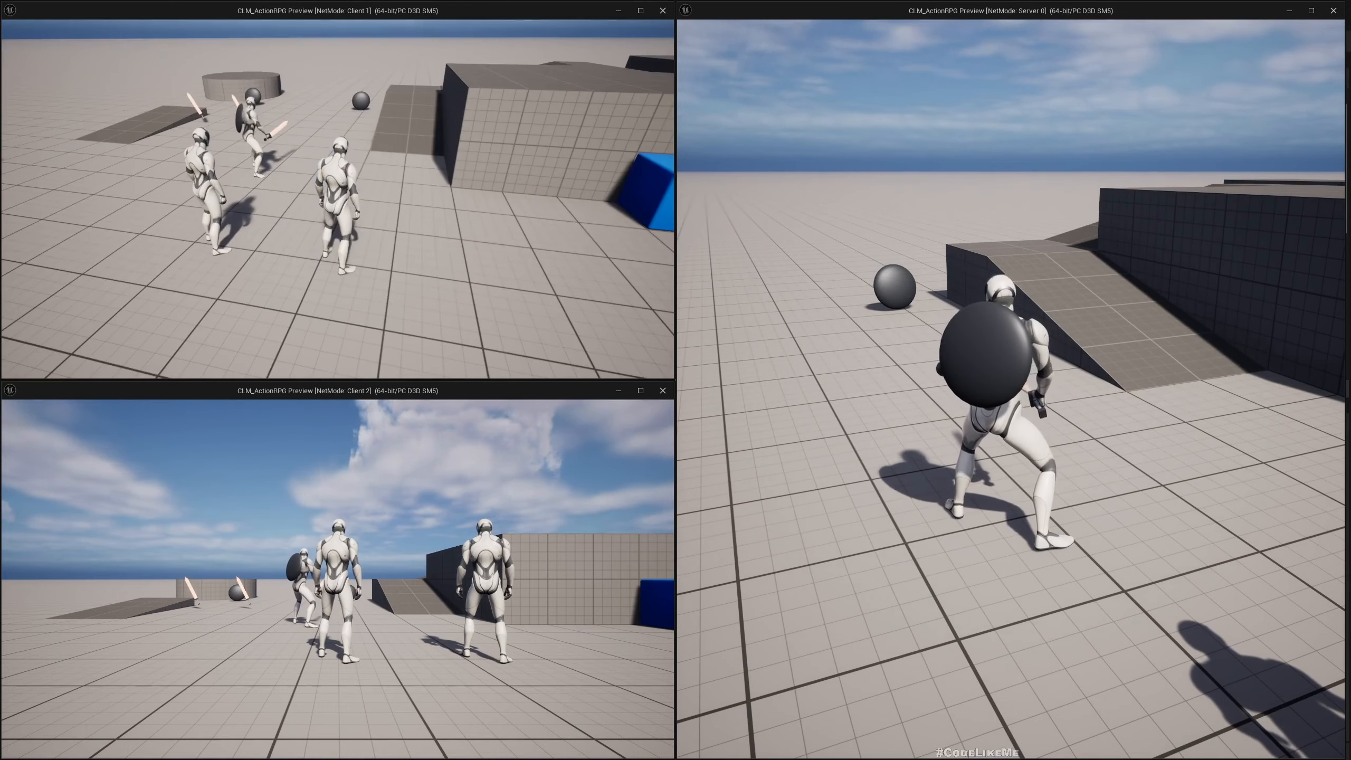
key("w")
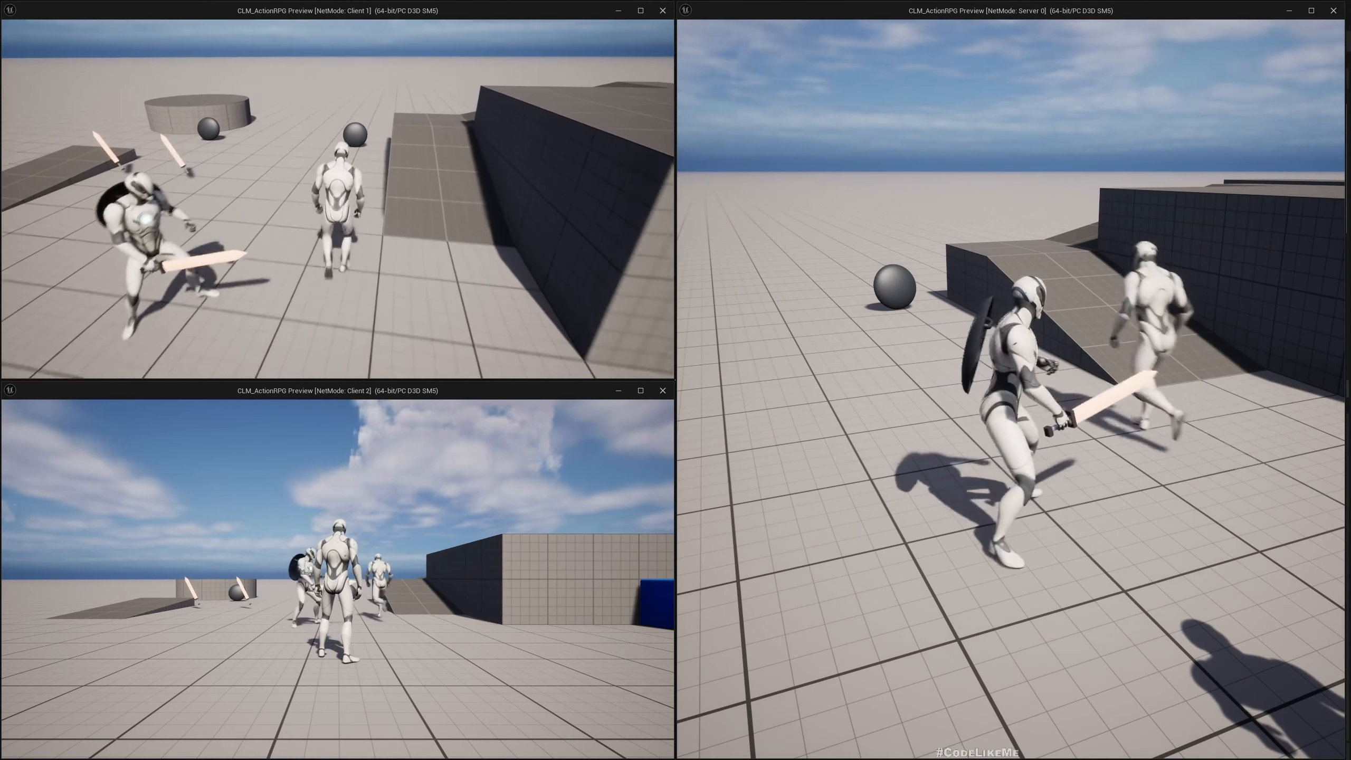
key("w")
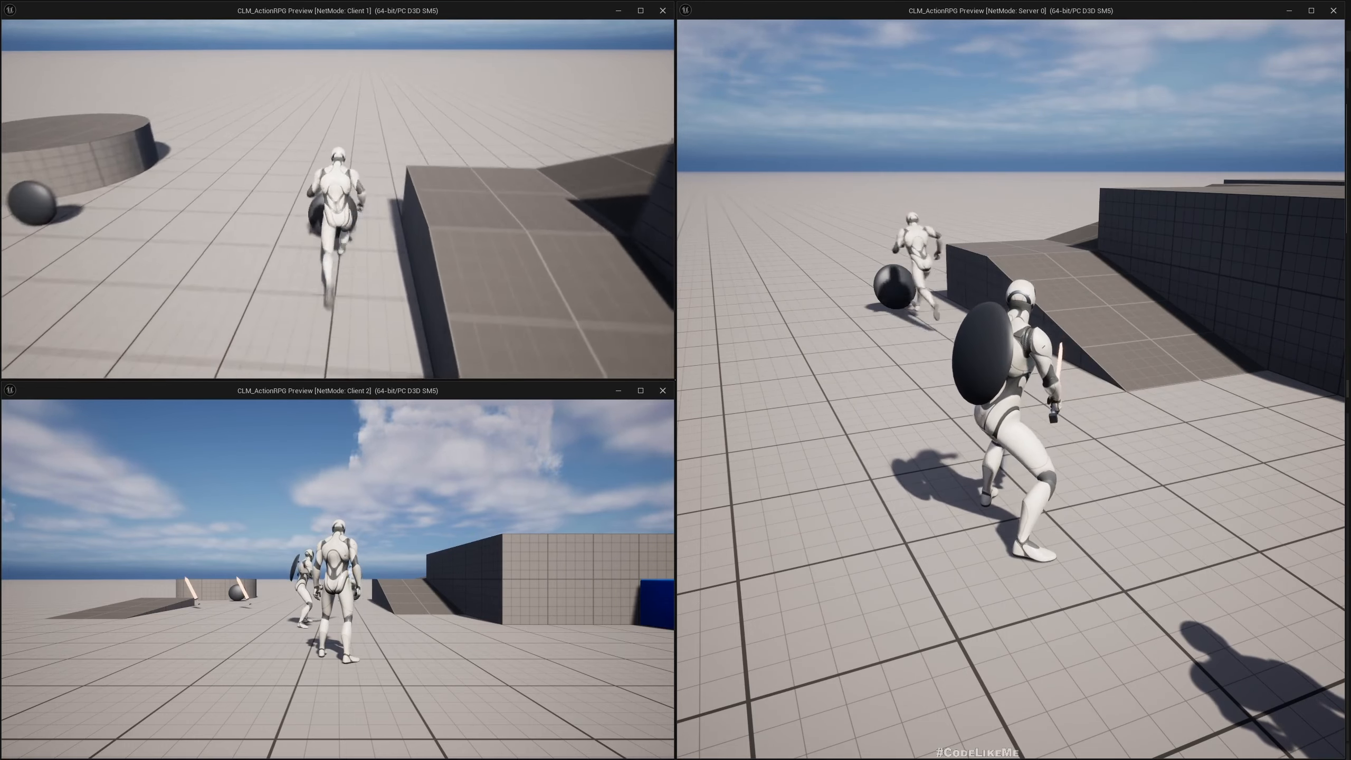
key("e")
key("w")
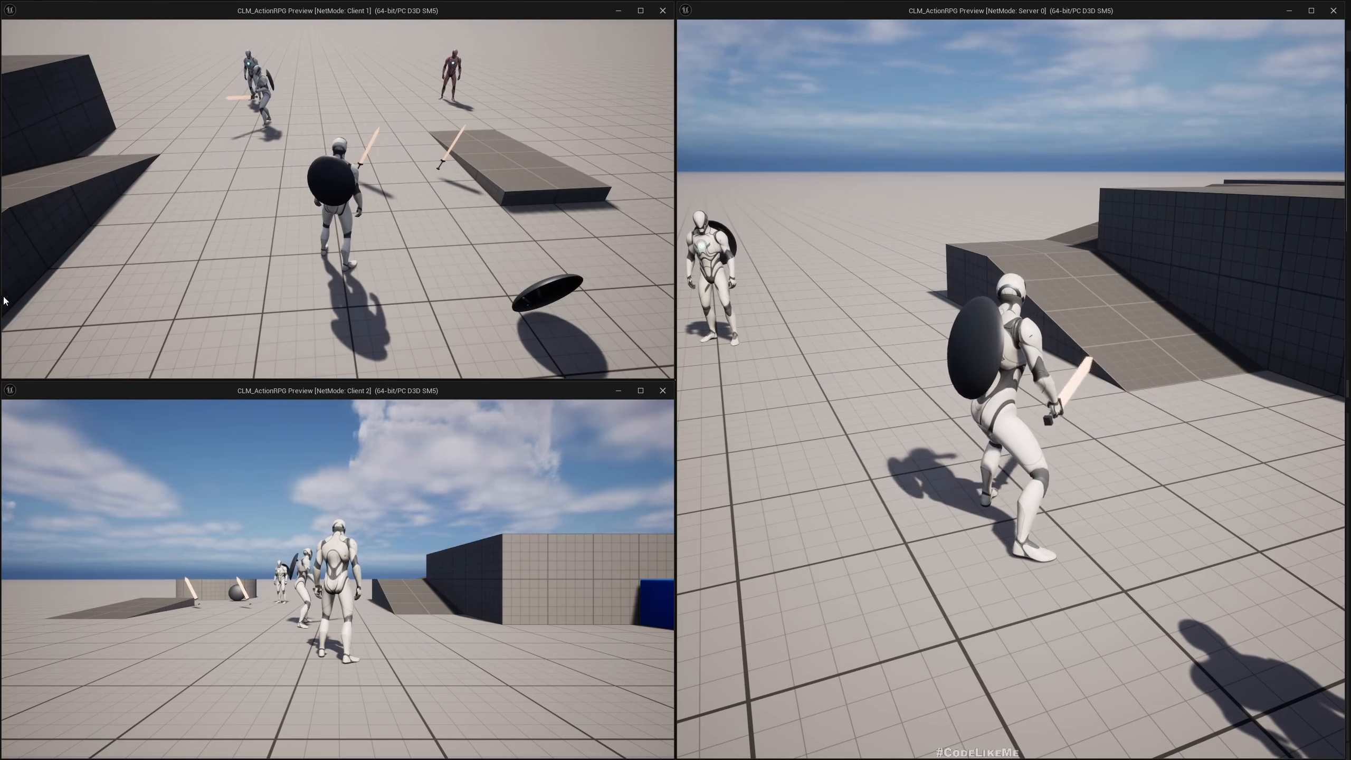
Switch control to the Client 2 character, collect a sword and shield, and run it around the level beside the other players
left_click(189, 524)
key("w")
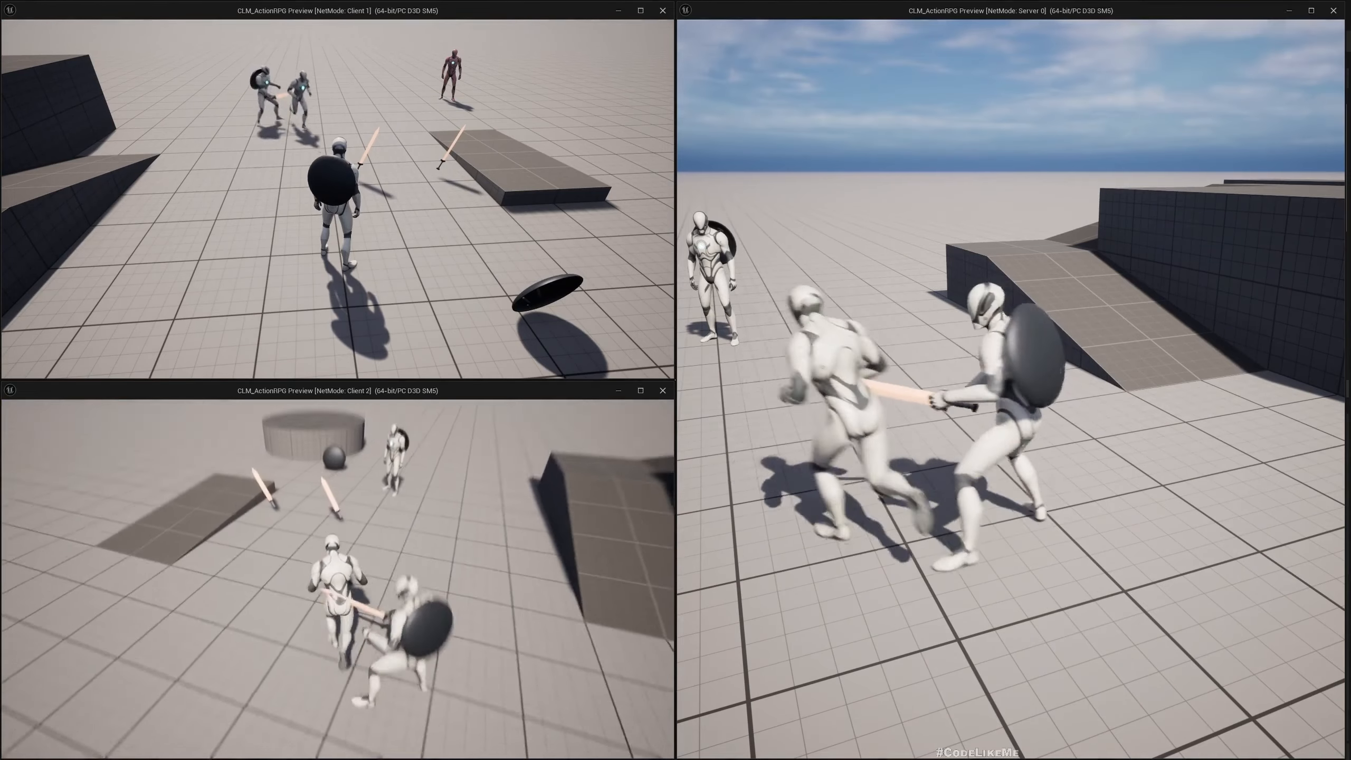
key("e")
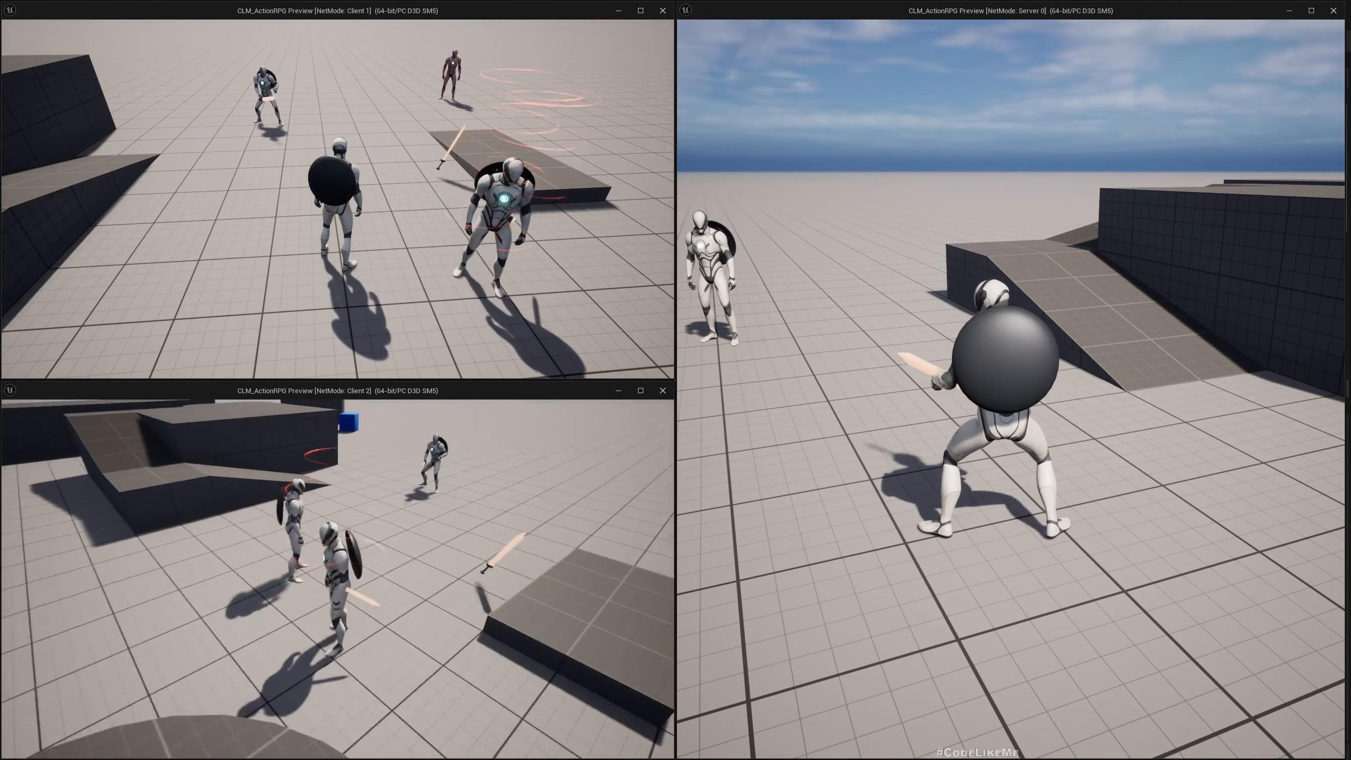
key("w")
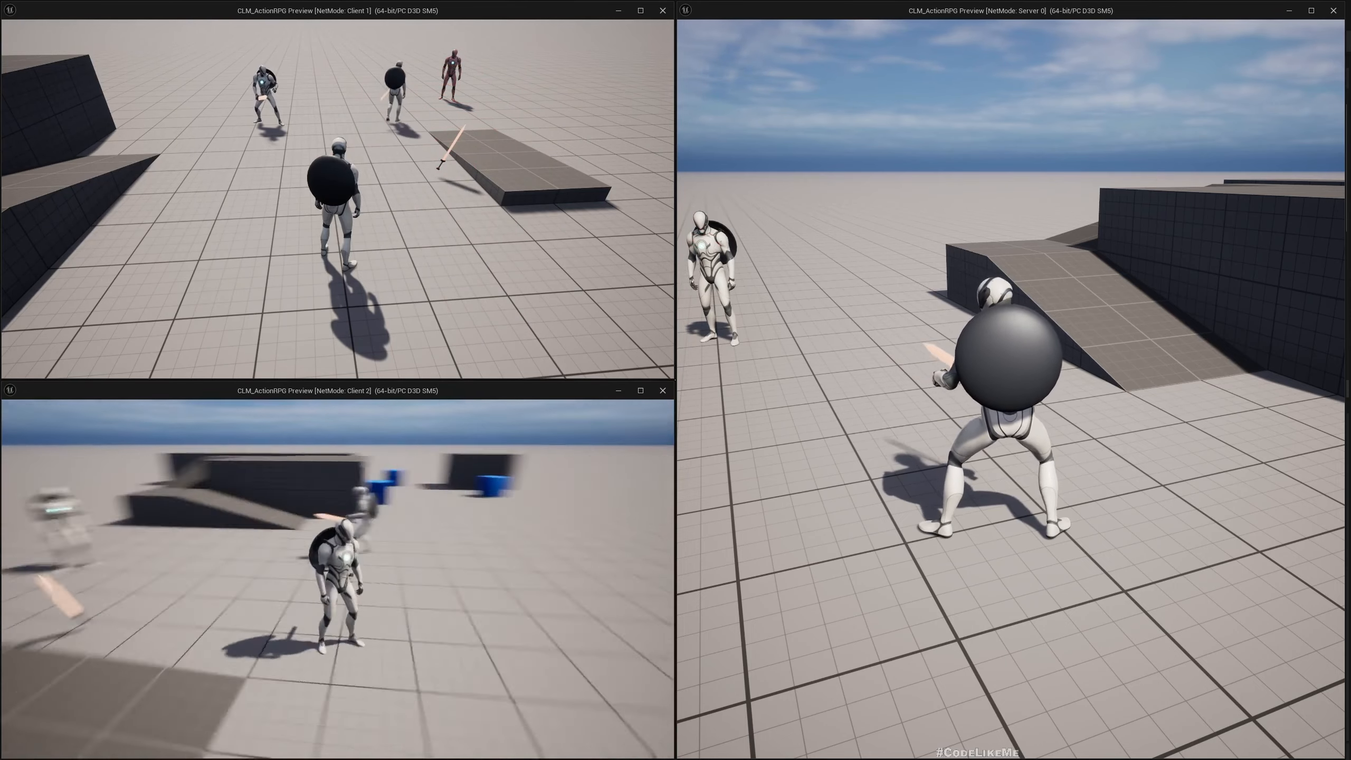
key("w")
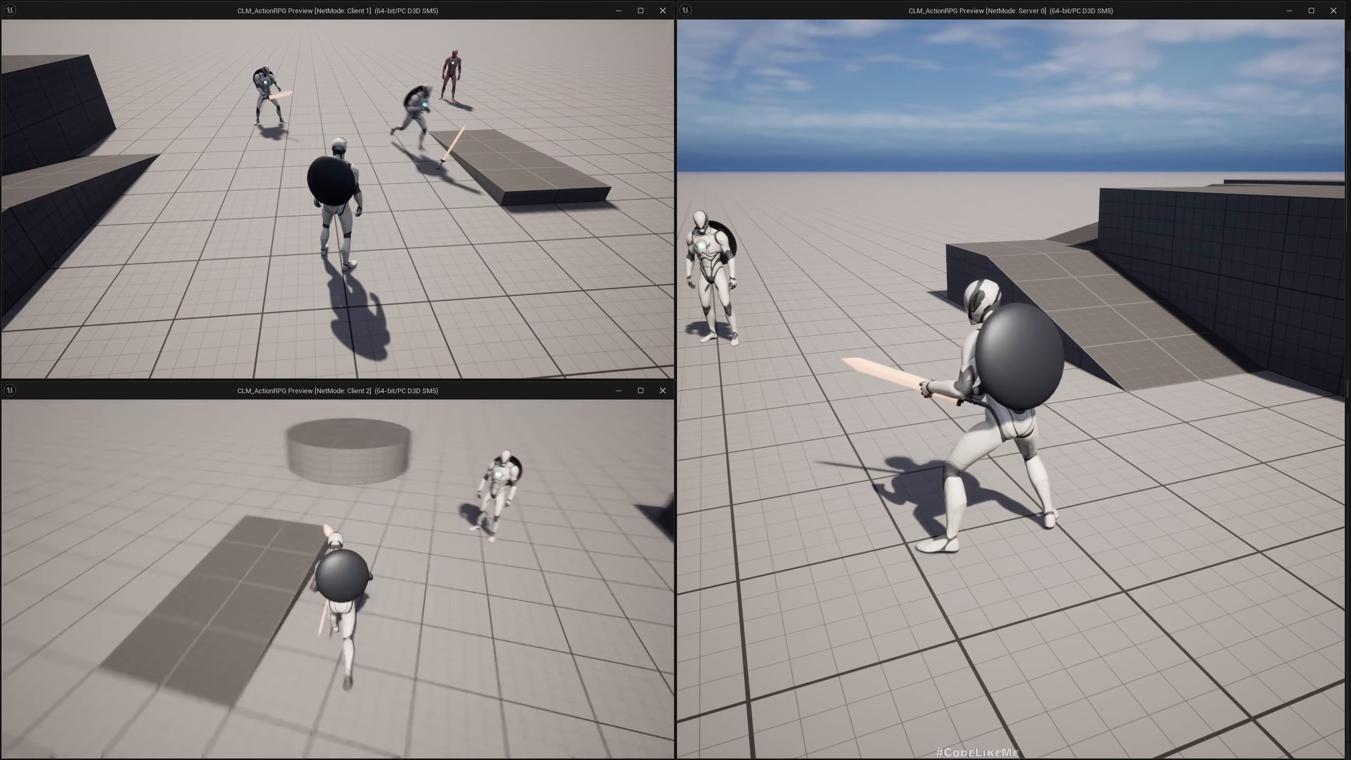
key("e")
key("w")
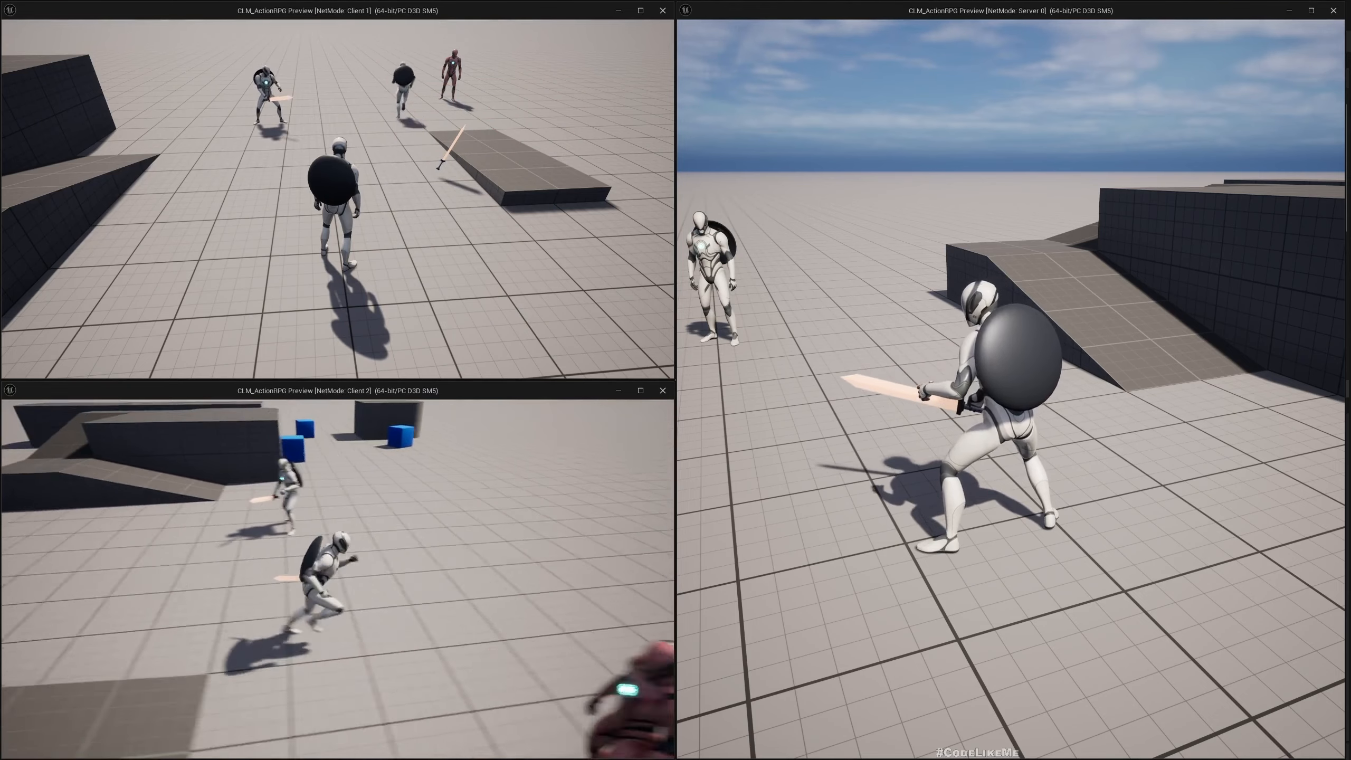
key("d")
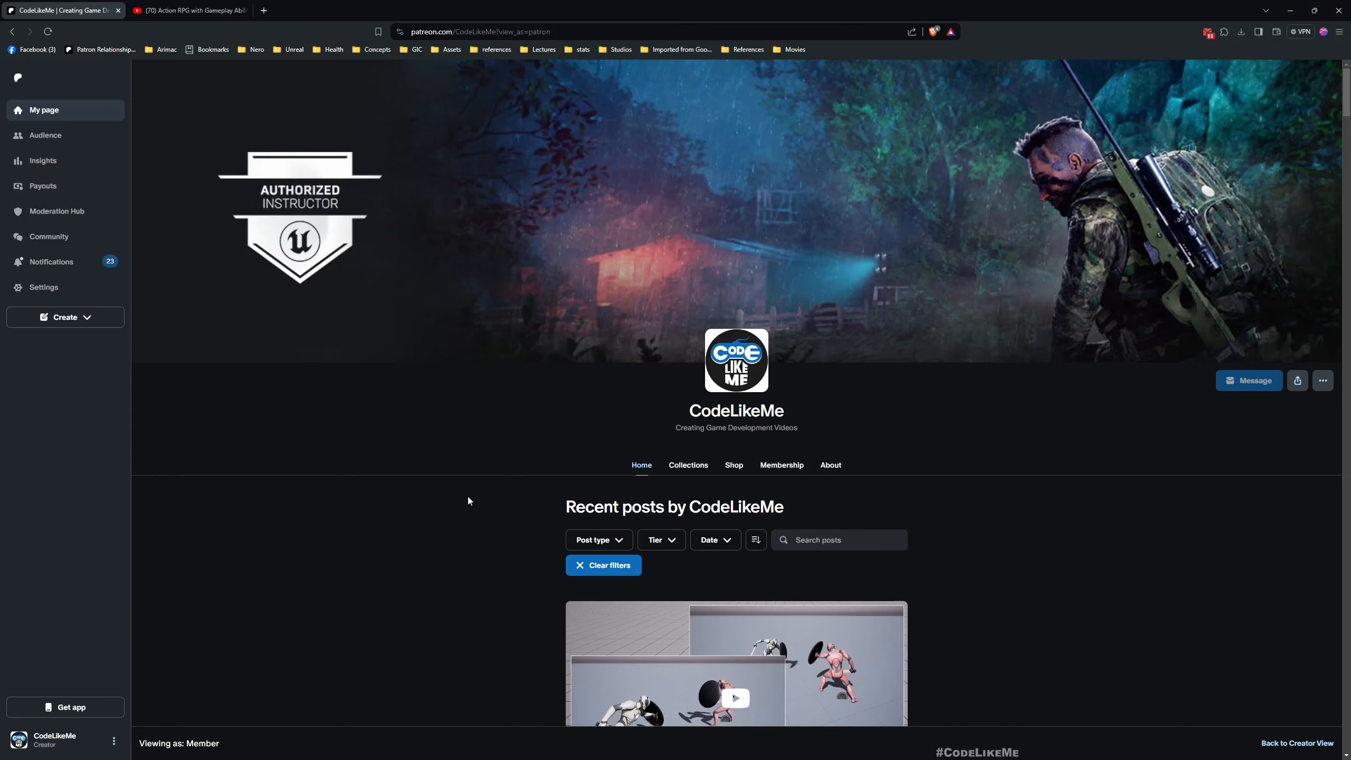
Switch to the browser and browse the recent posts on the CodeLikeMe Patreon page, from the newest Action RPG episode to the planet generator posts
scroll(467, 481, "down", 10)
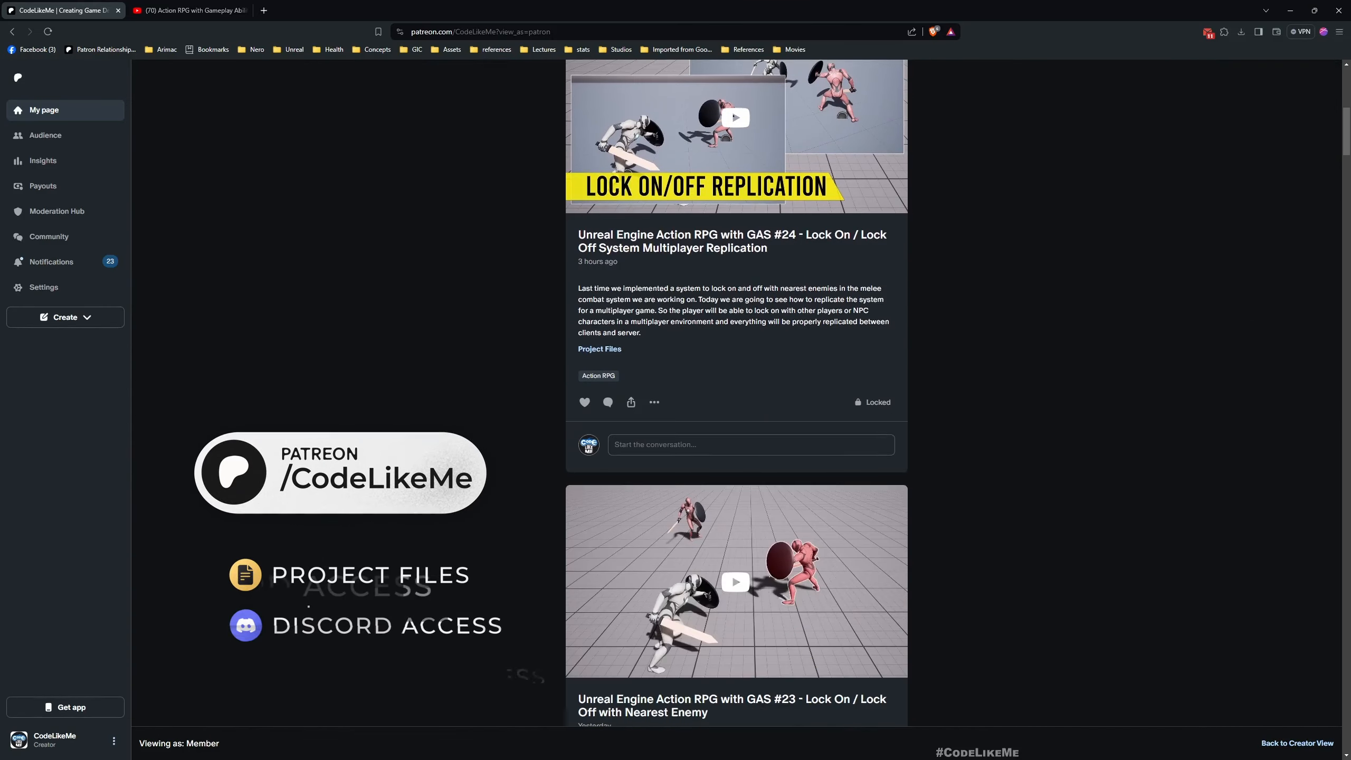
scroll(737, 394, "down", 9)
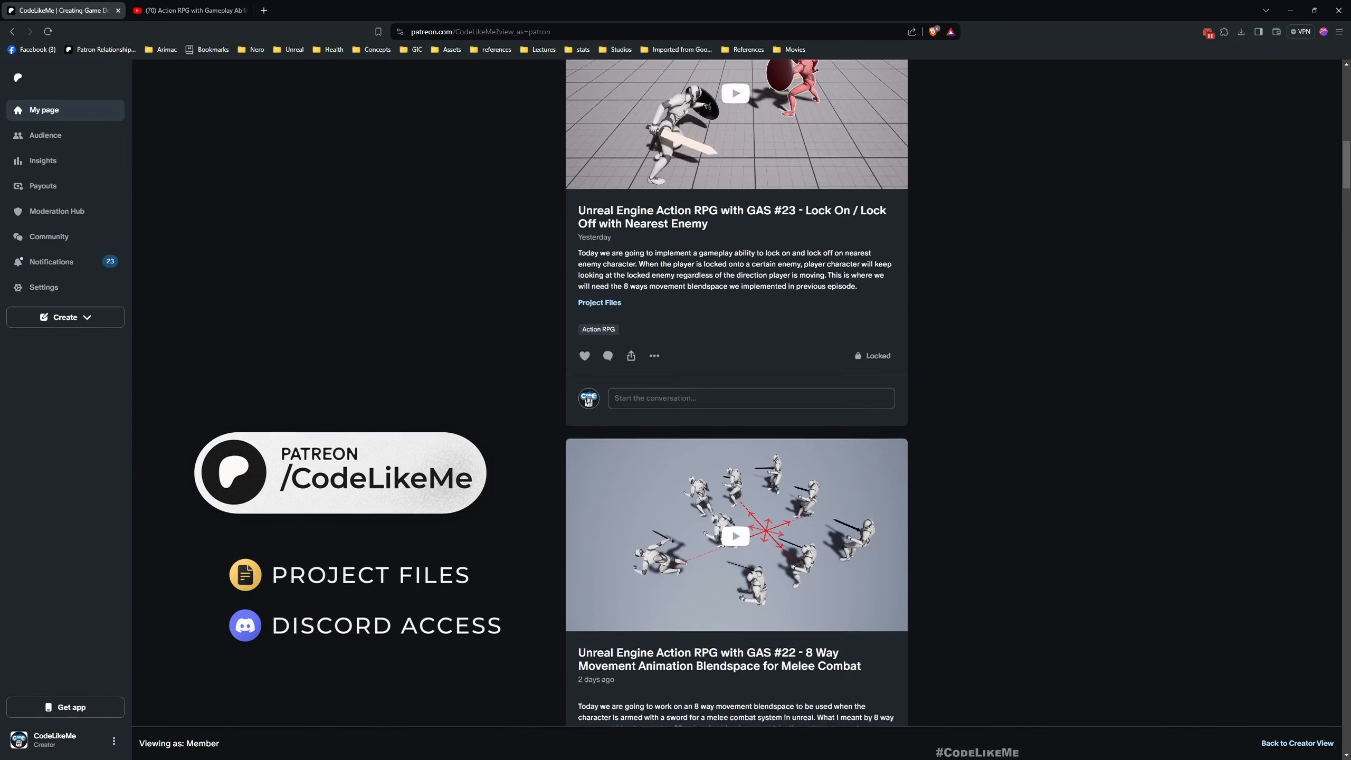
scroll(737, 394, "down", 20)
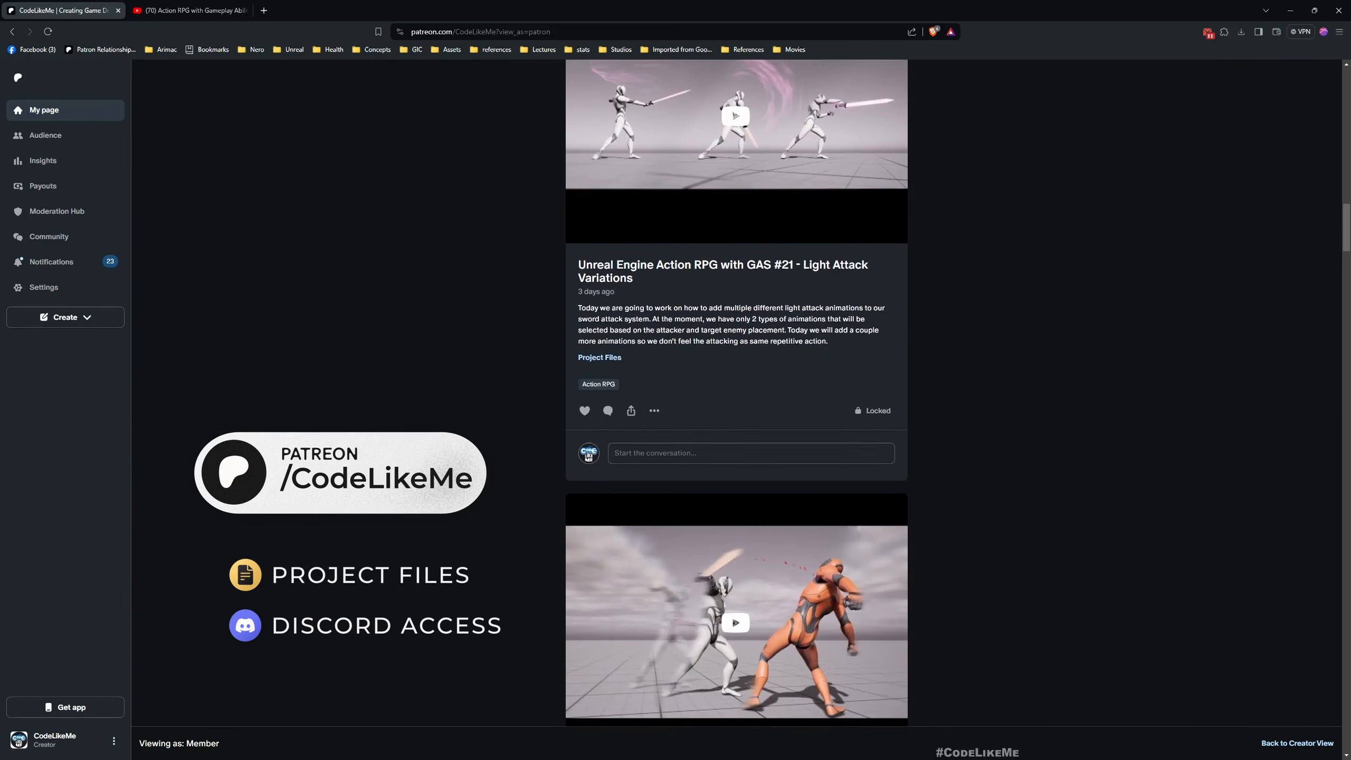
scroll(736, 393, "down", 16)
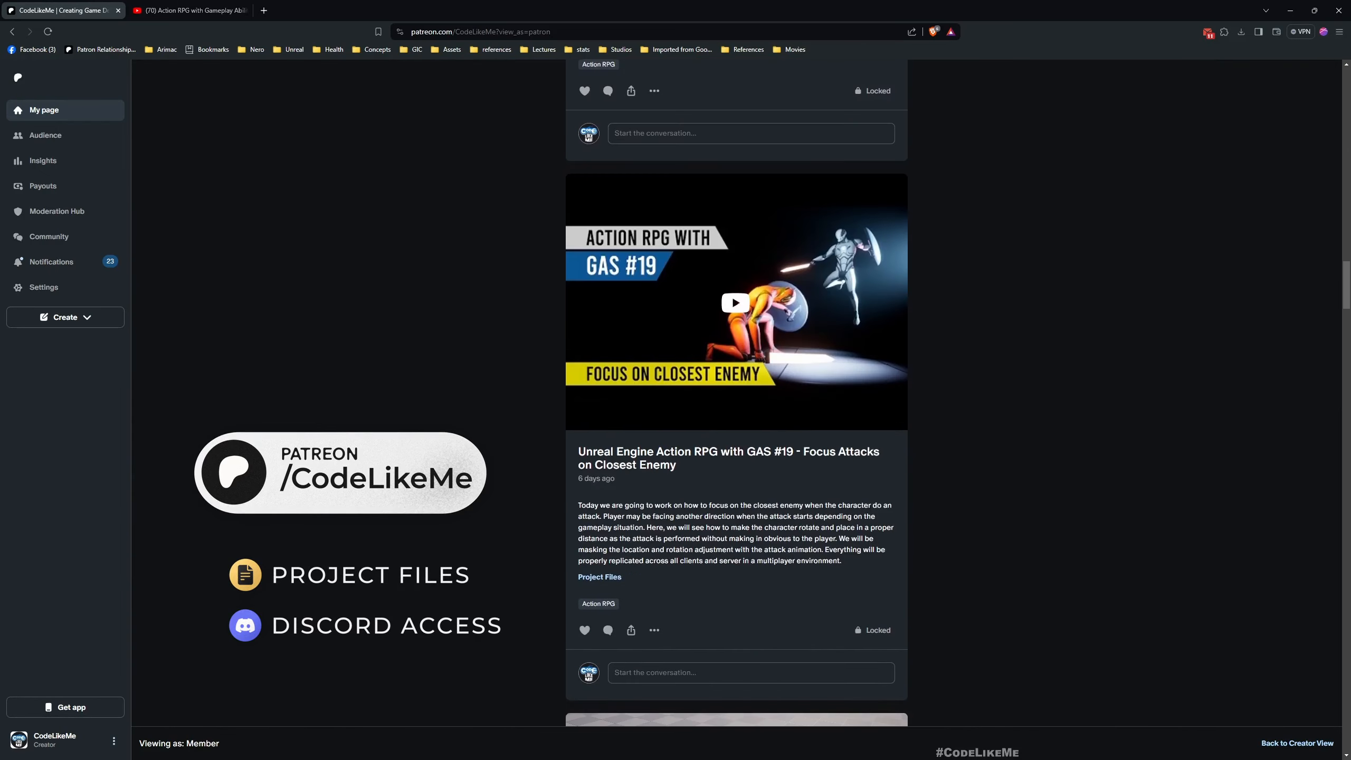
scroll(736, 394, "down", 20)
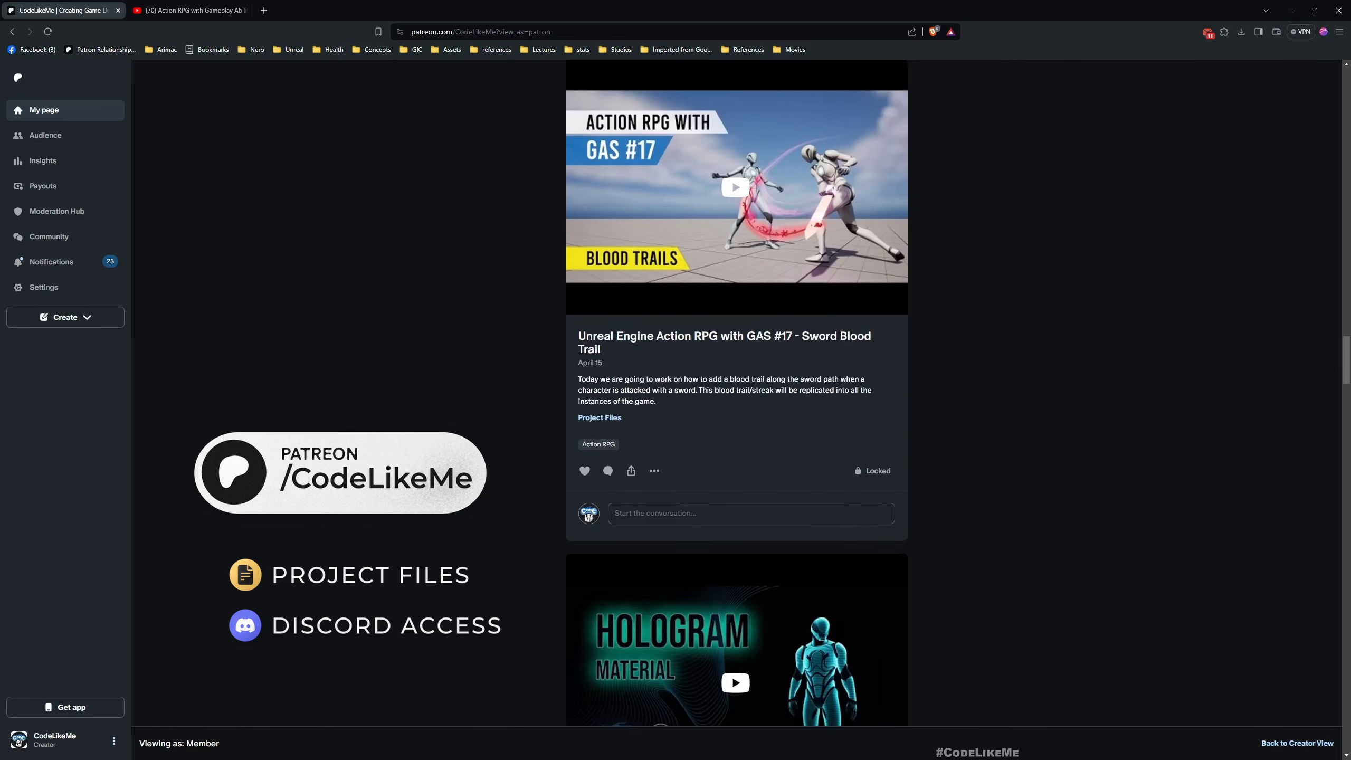
scroll(736, 394, "down", 19)
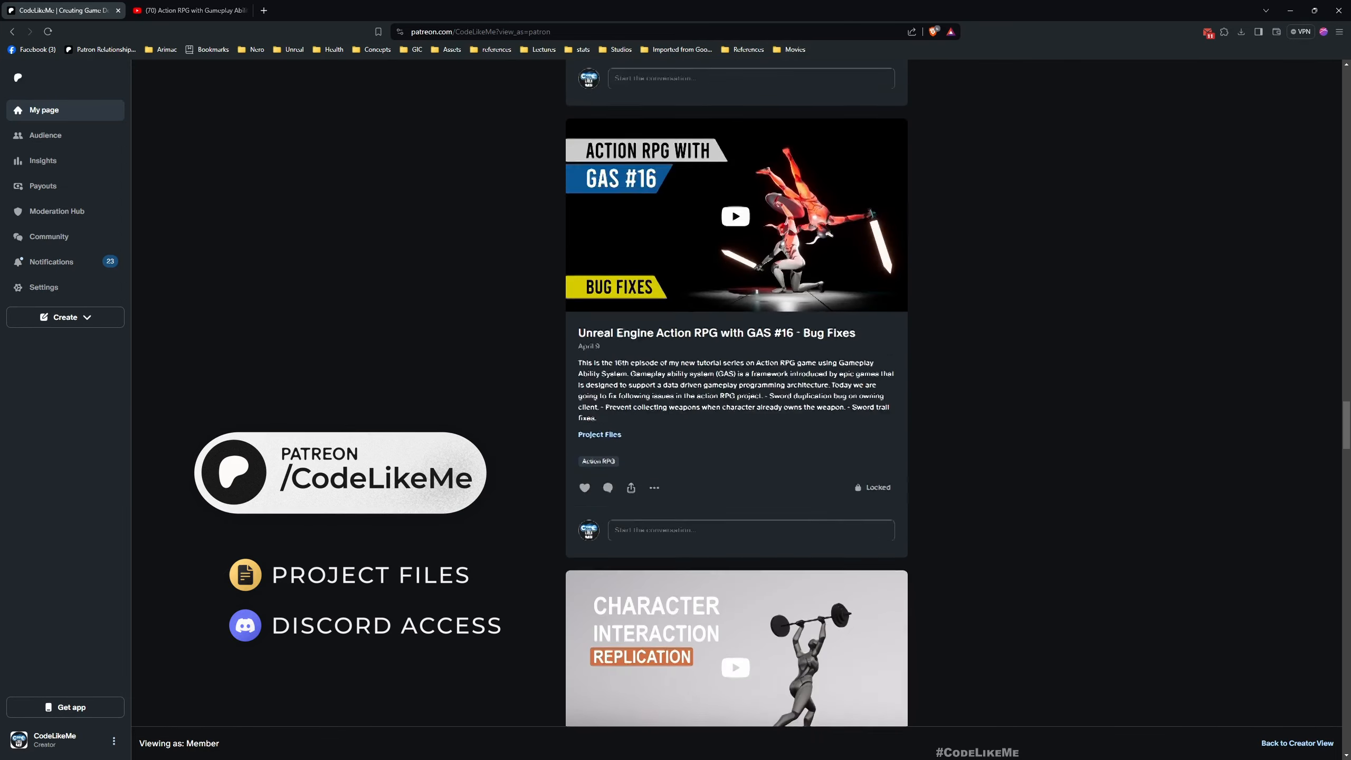
scroll(737, 394, "down", 20)
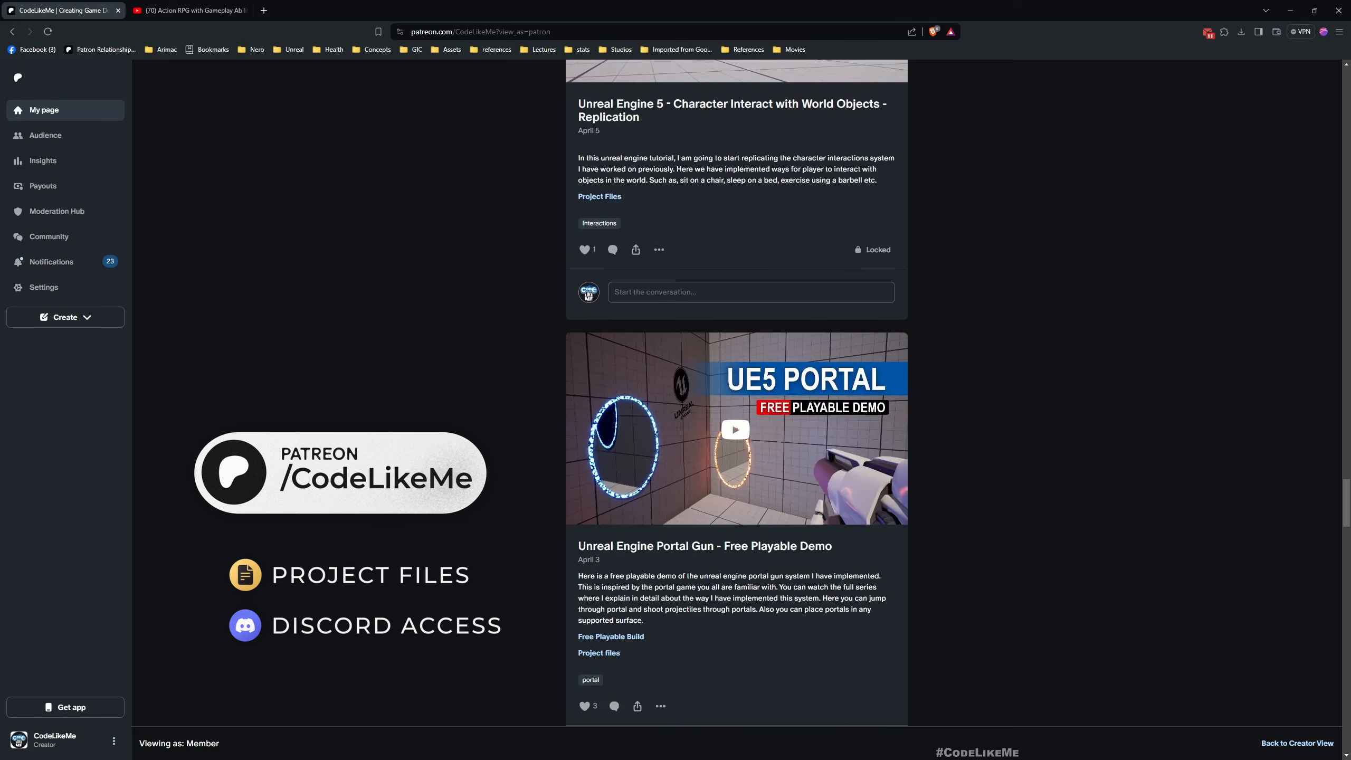
scroll(737, 394, "down", 4)
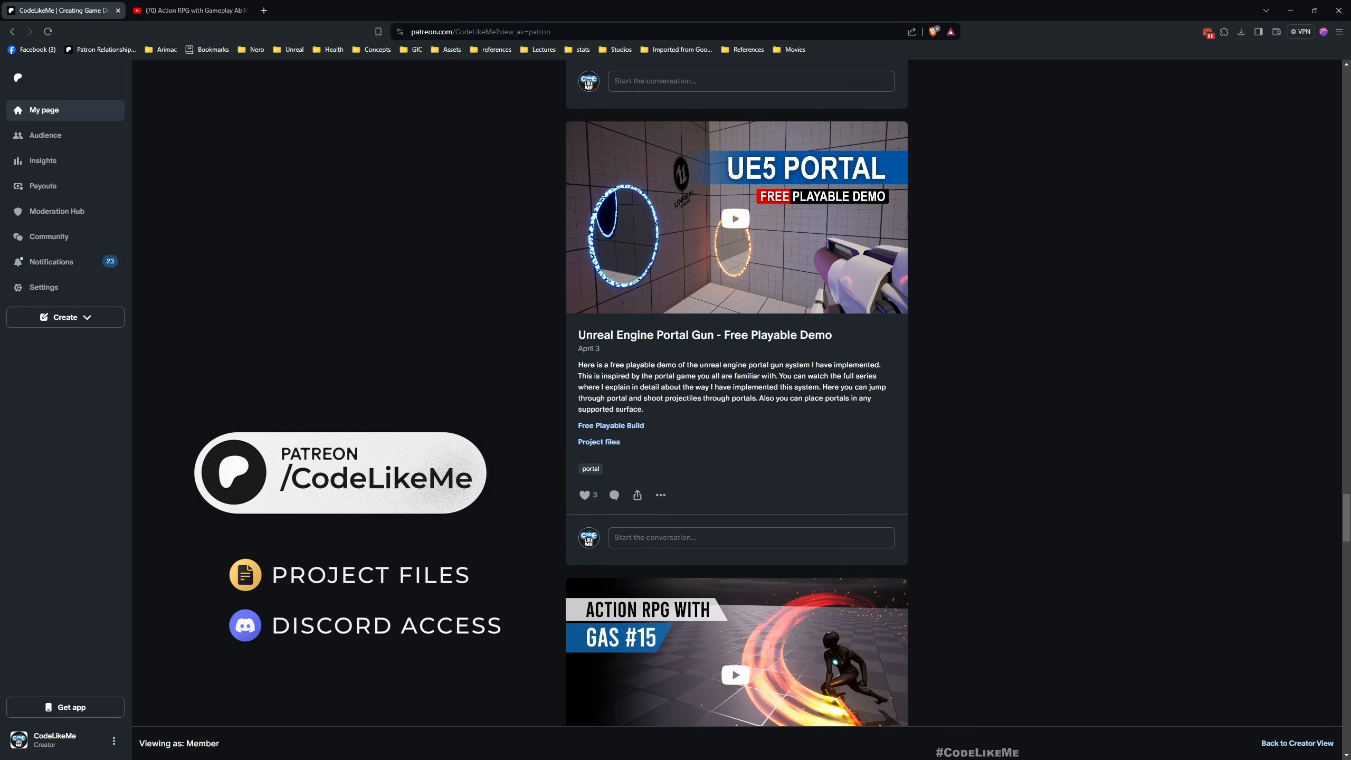
scroll(737, 393, "down", 7)
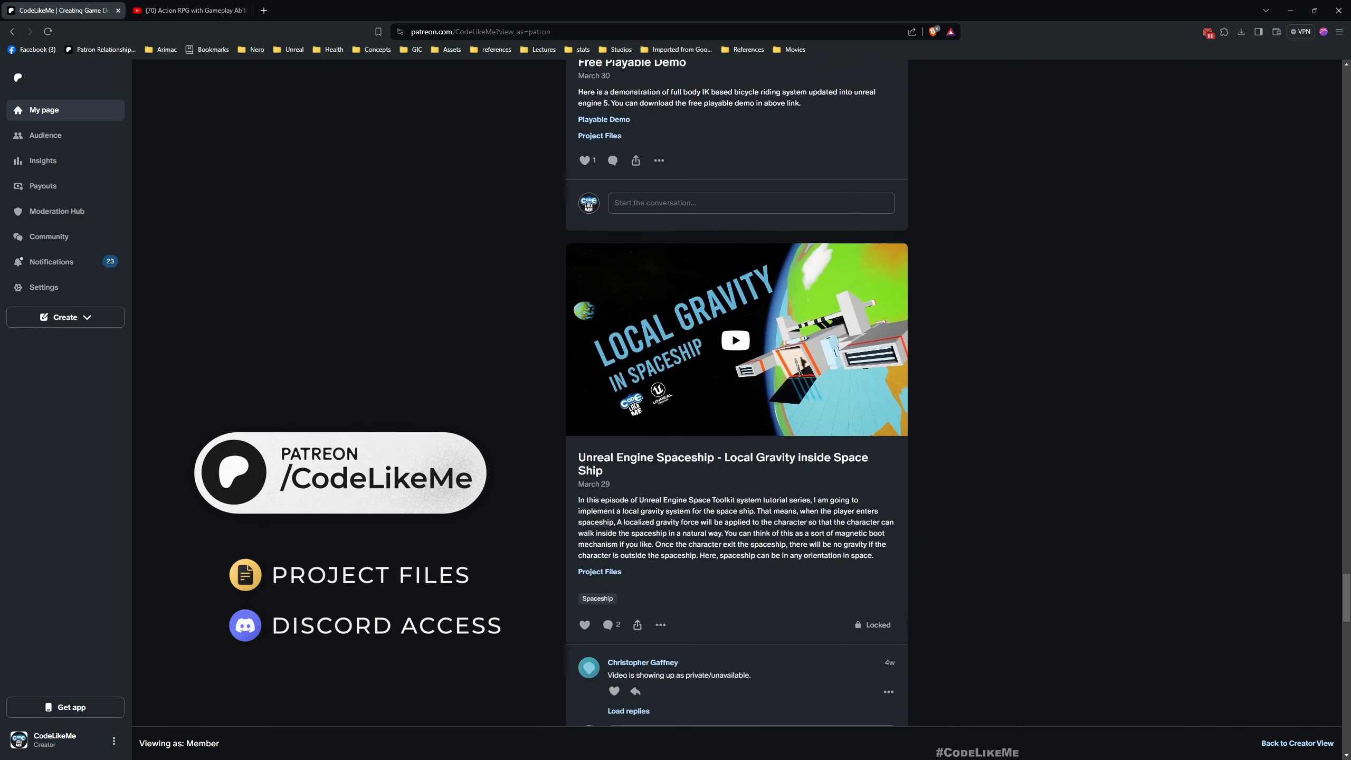
scroll(736, 394, "down", 20)
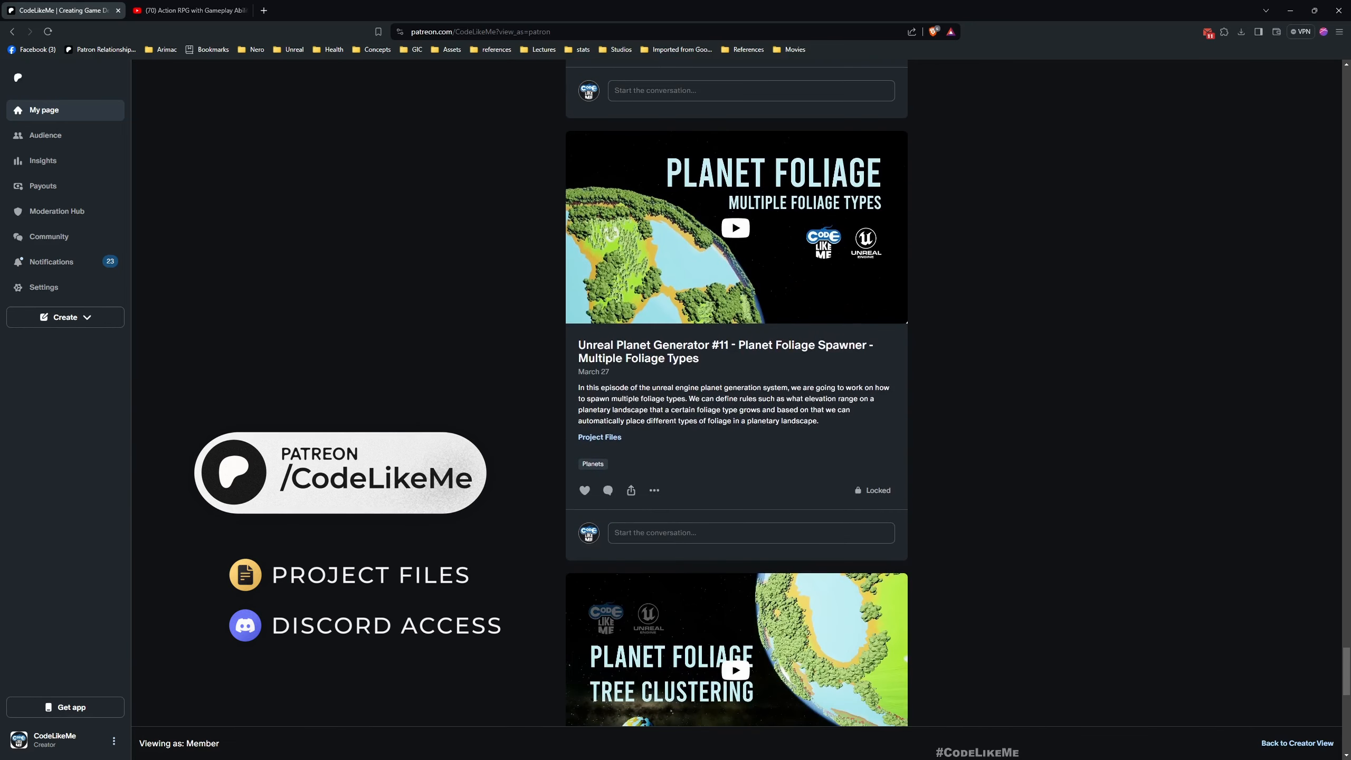
scroll(737, 393, "down", 15)
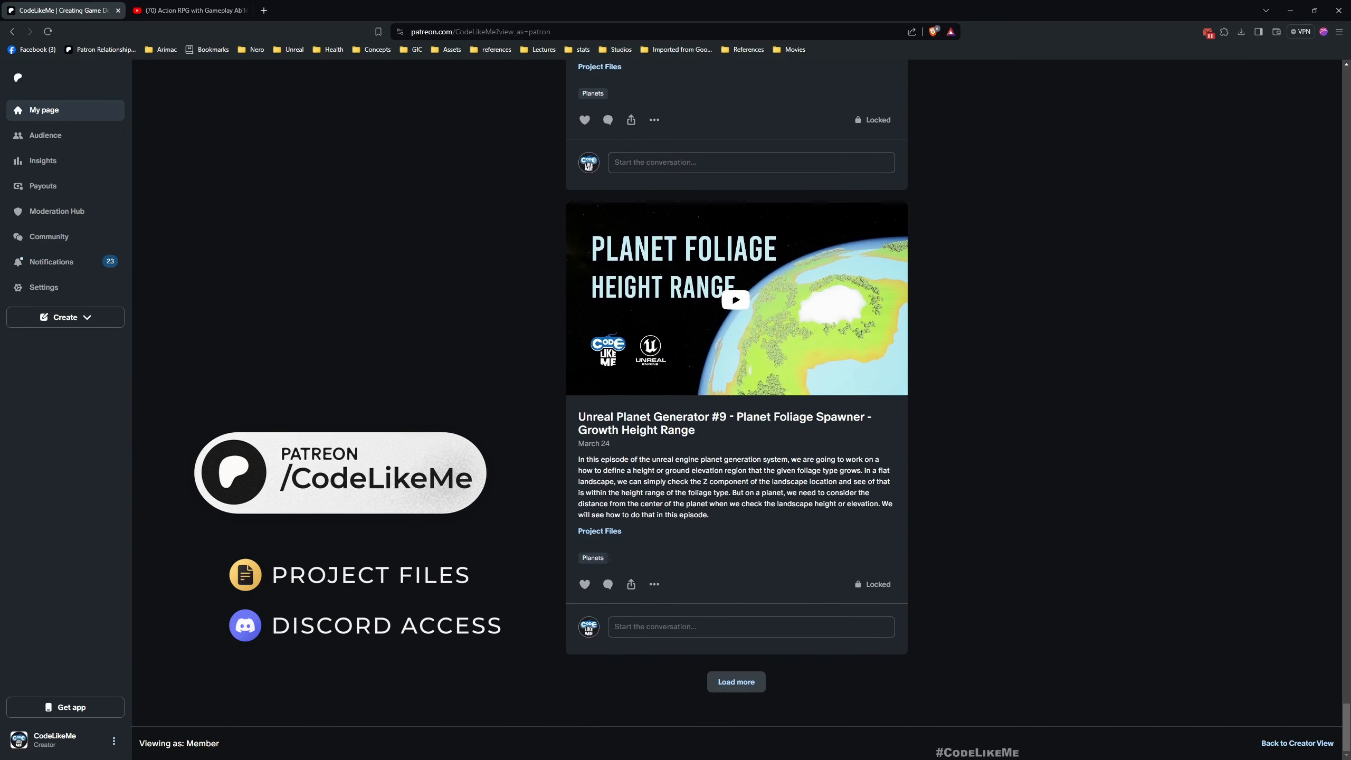
Open the YouTube playlist "Action RPG with Gameplay Ability System" and look through its episodes down to the most recent one
left_click(187, 10)
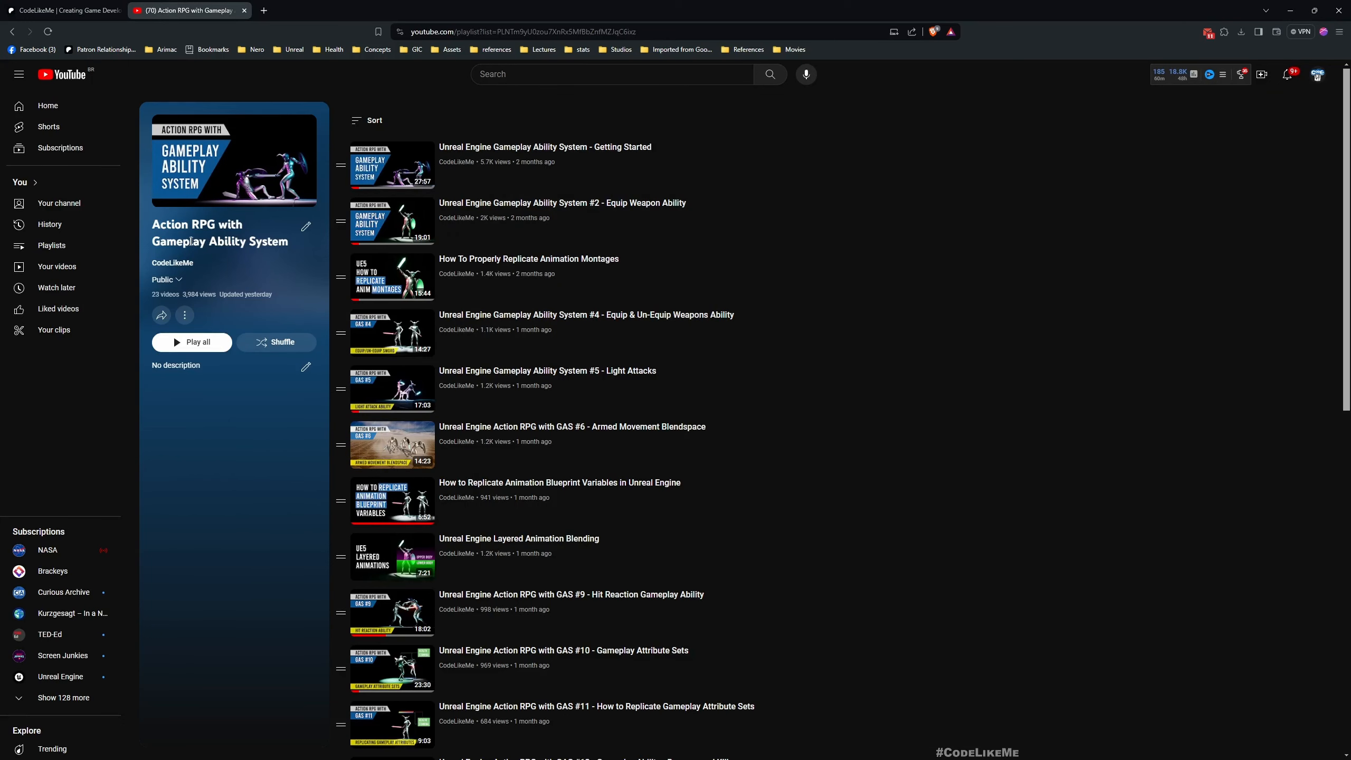
scroll(695, 292, "down", 8)
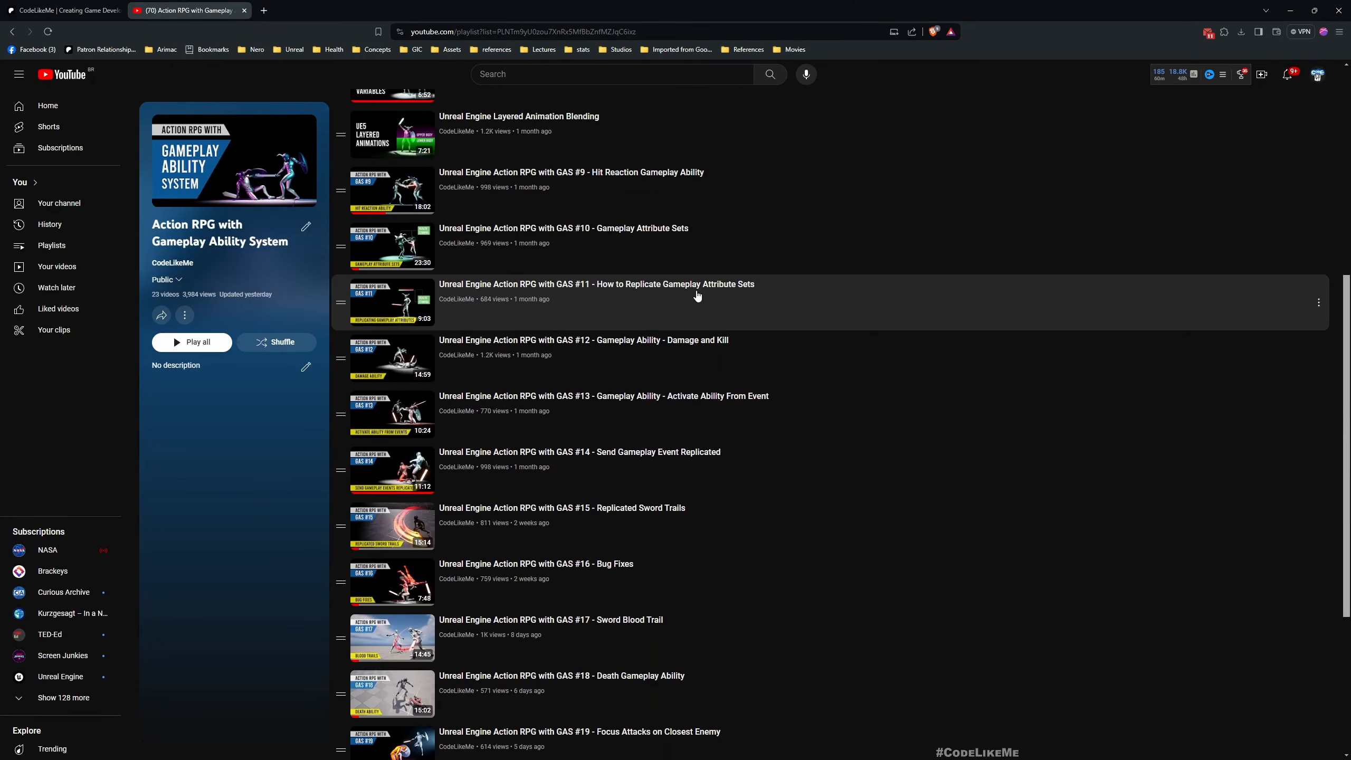
scroll(699, 281, "down", 6)
scroll(707, 290, "up", 6)
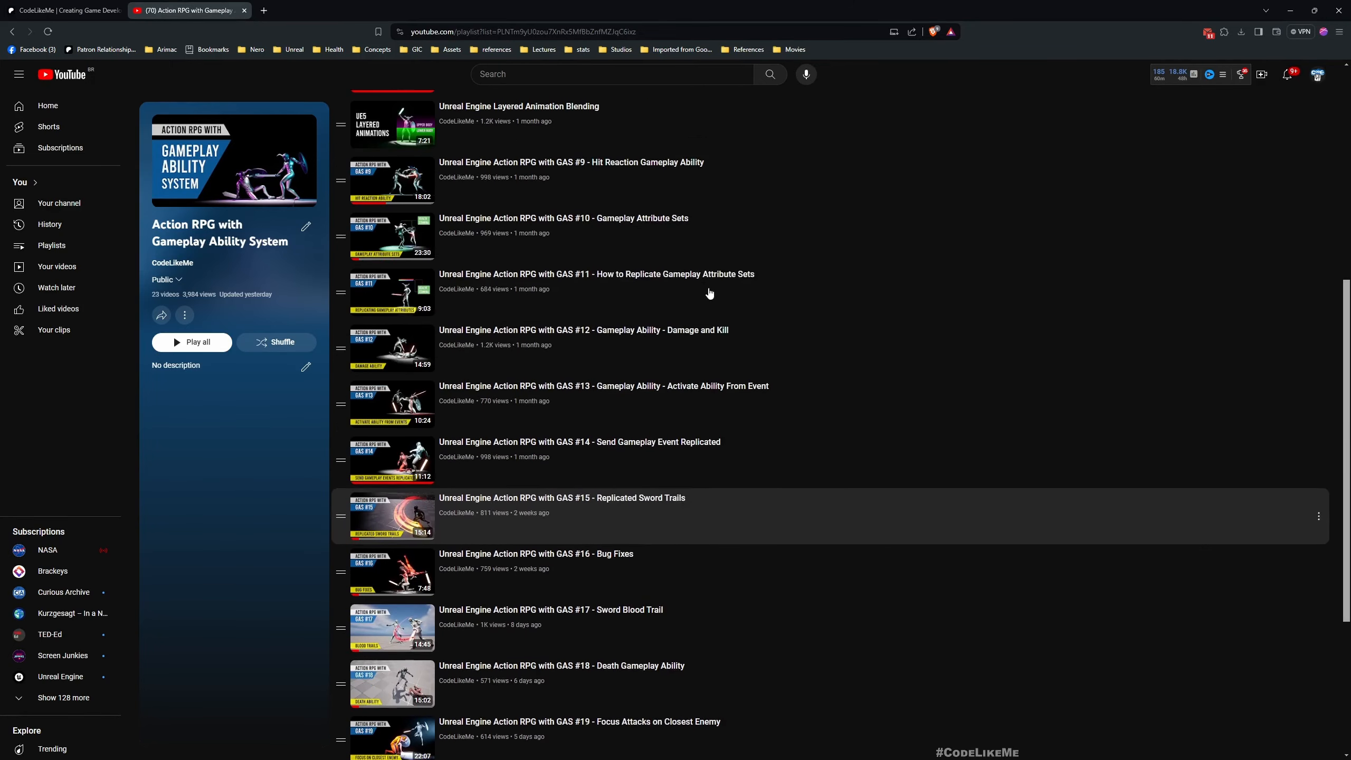
scroll(710, 294, "up", 9)
scroll(710, 299, "down", 3)
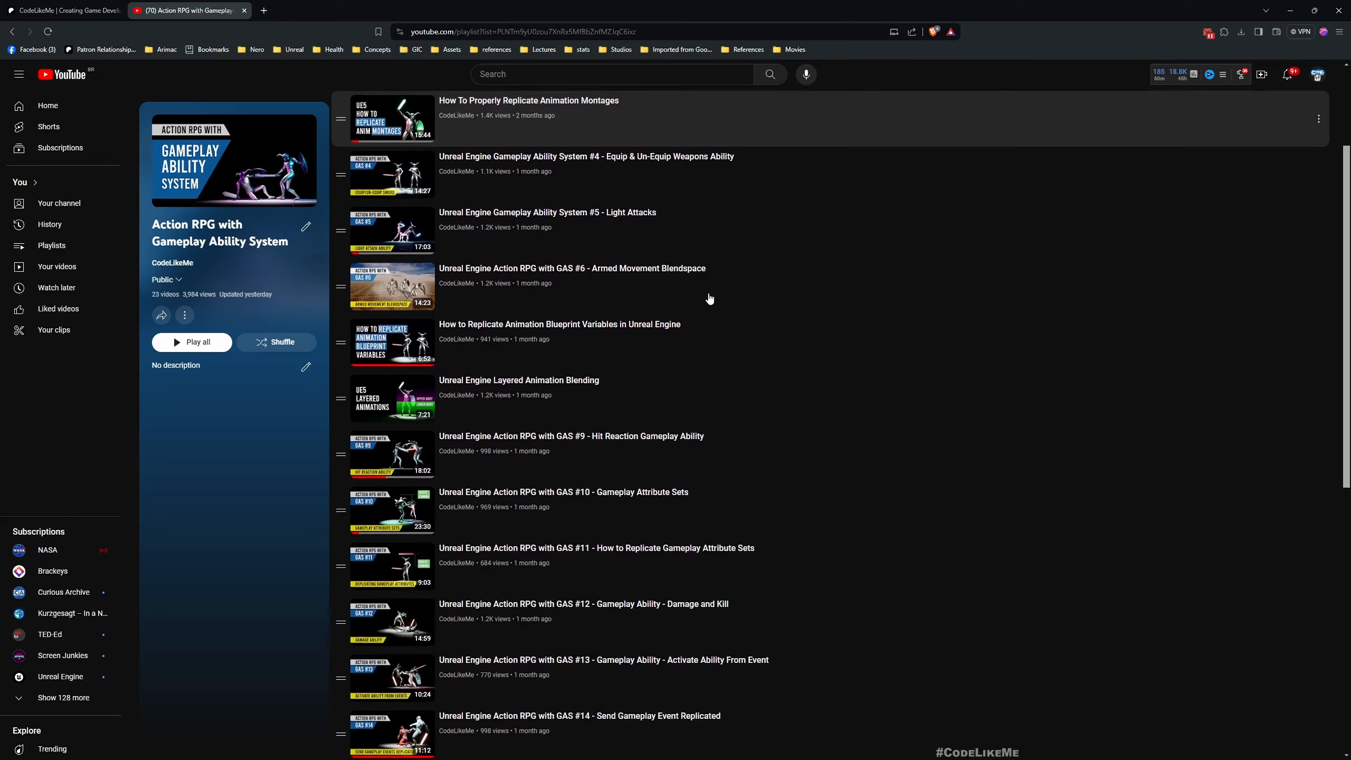
scroll(710, 299, "down", 10)
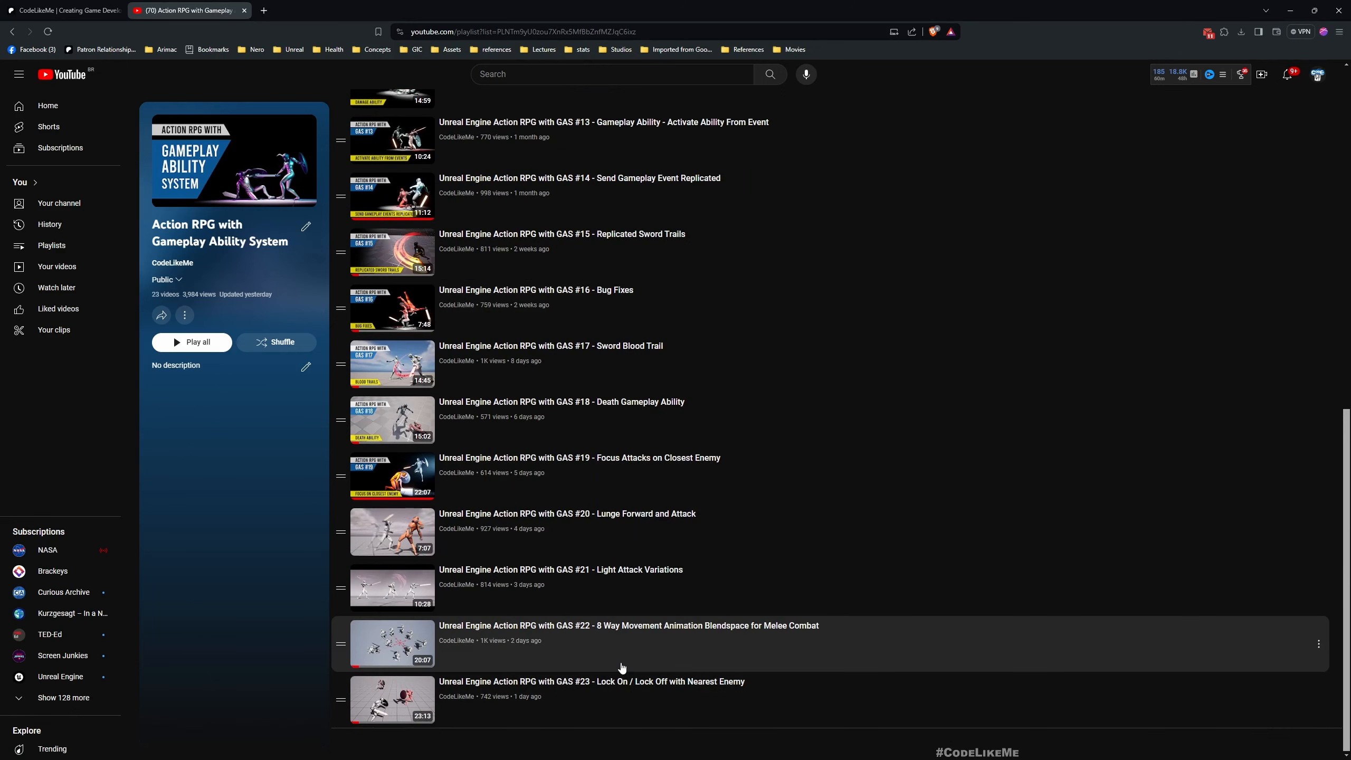
scroll(618, 666, "up", 2)
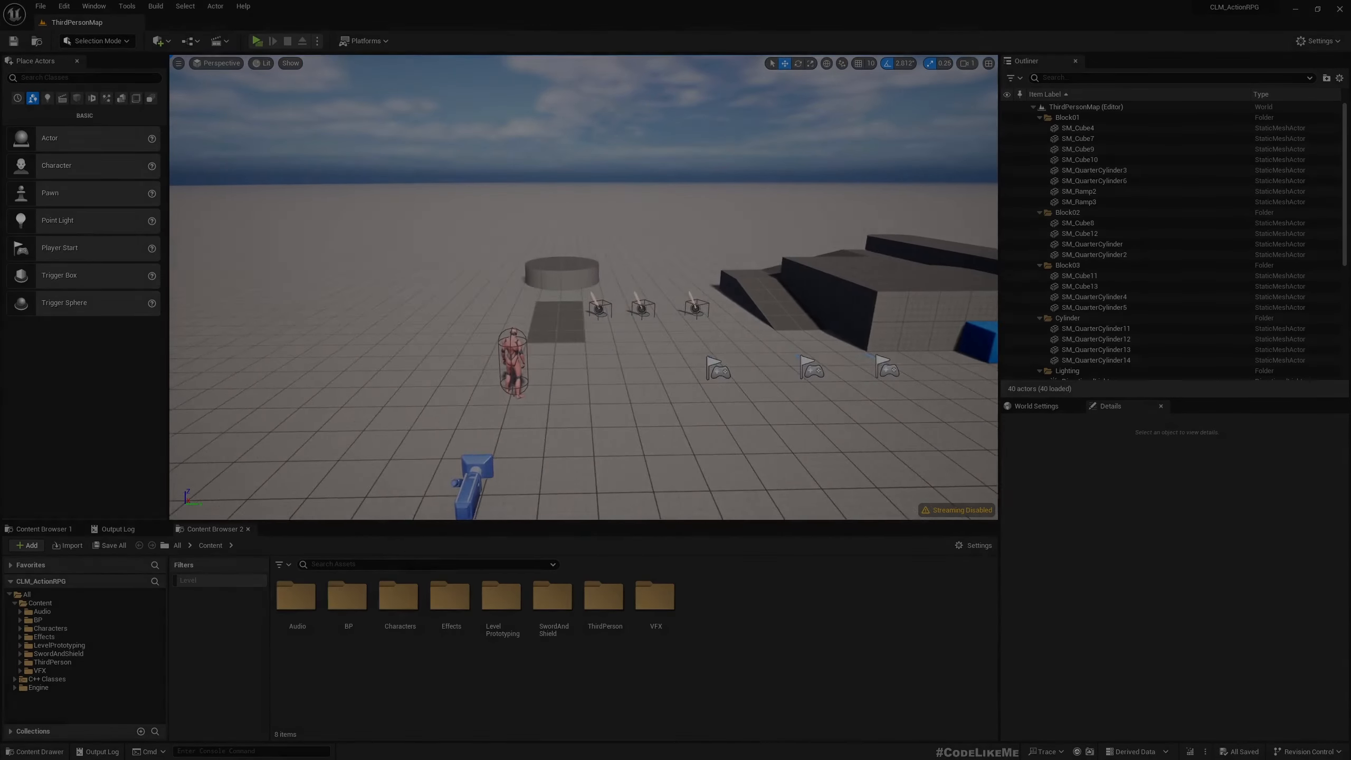
In Unreal Editor, open the BP_ThirdPersonCharacter blueprint from the character placed in ThirdPersonMap and show its 3D component view
key("w")
right_click_drag(558, 307, 548, 331)
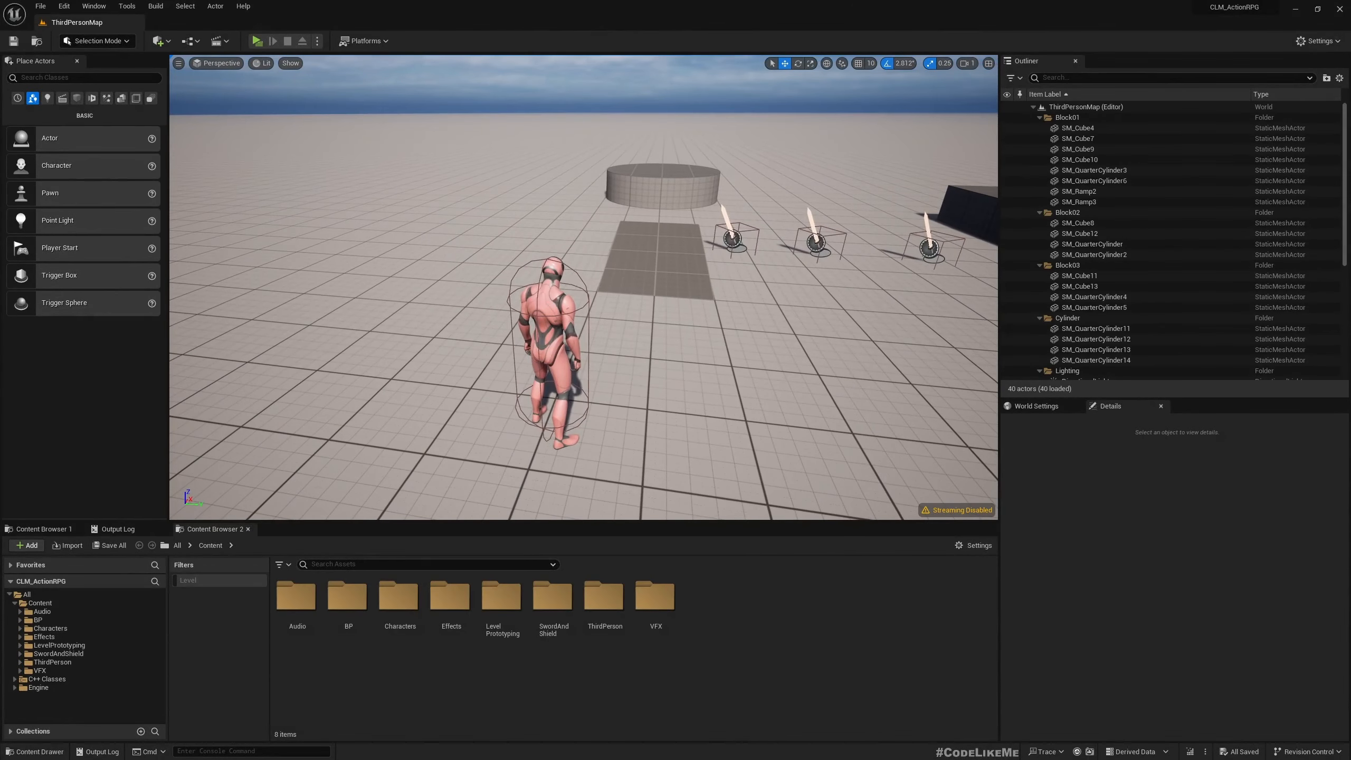
right_click(554, 307)
left_click(1271, 292)
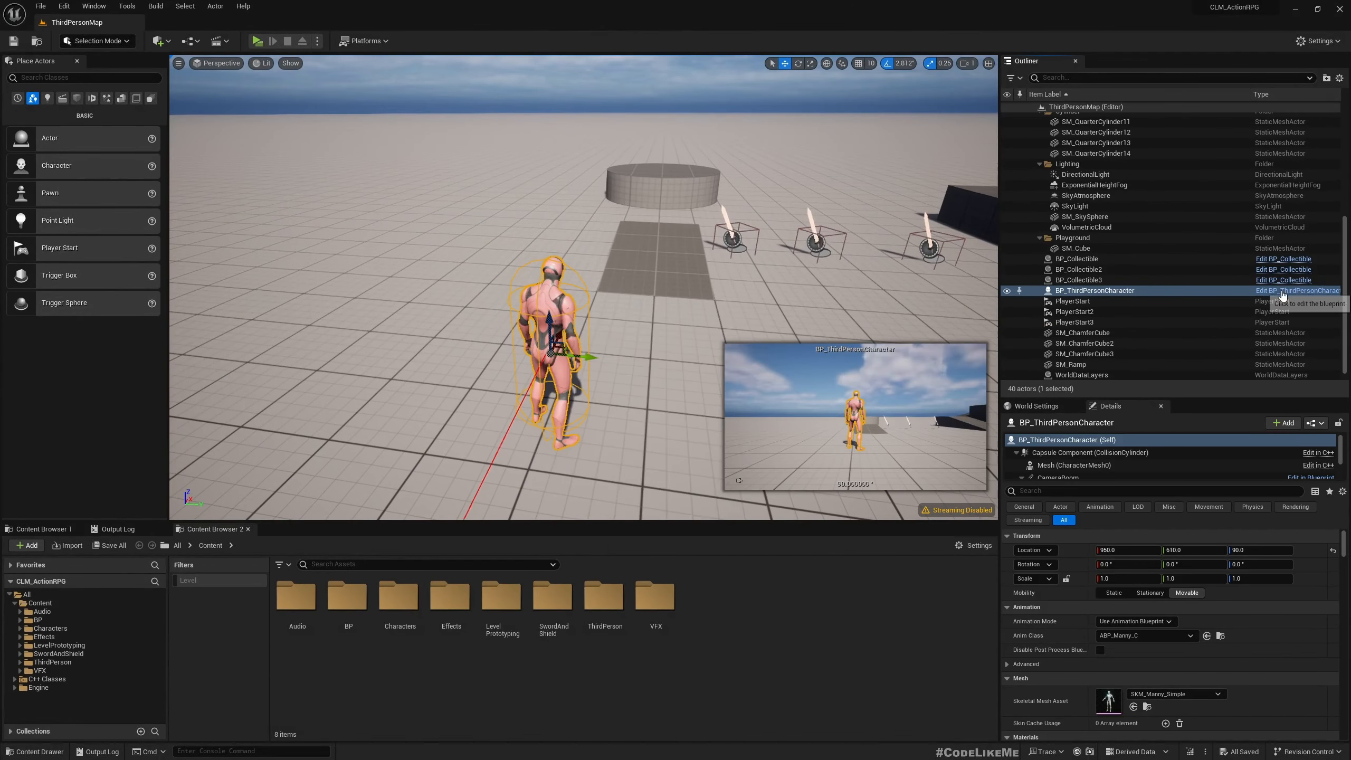
left_click(287, 61)
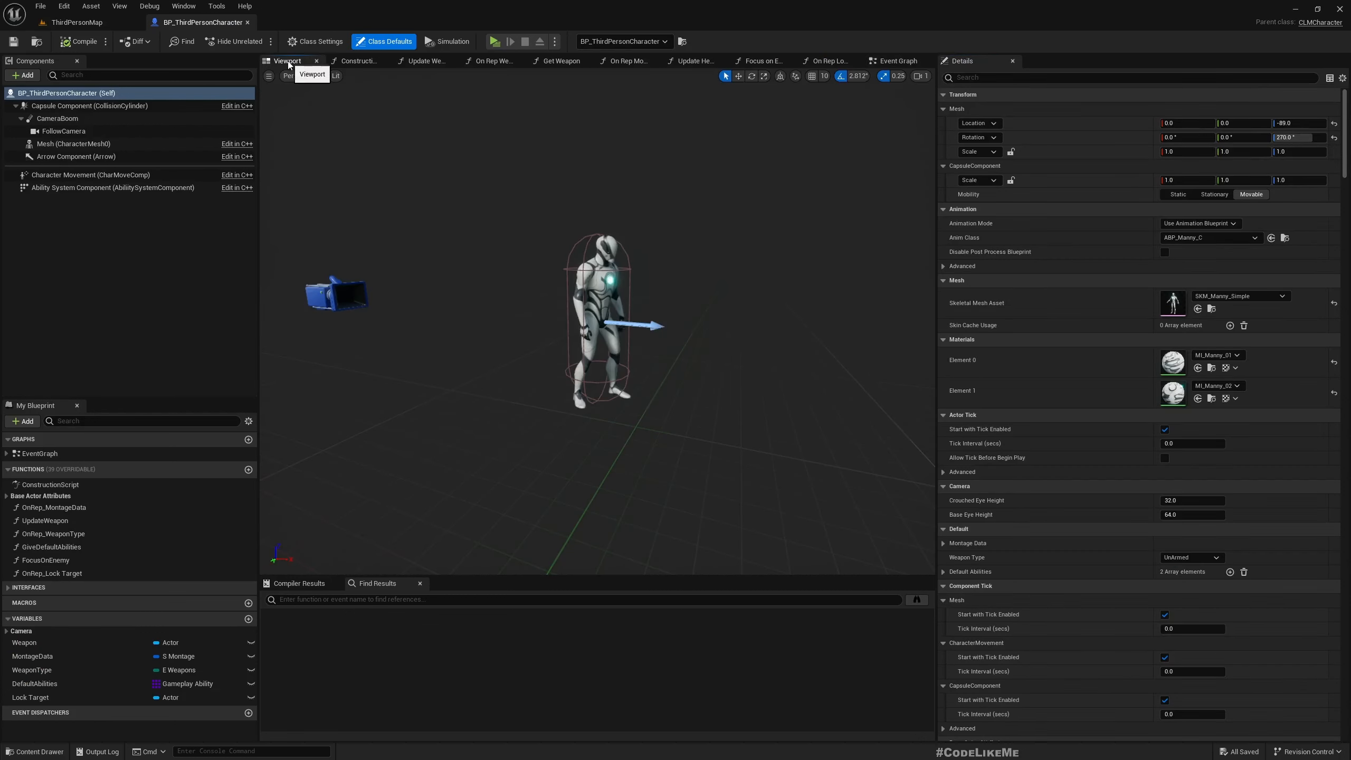
Open the SKM_Manny_Simple skeletal mesh assigned to the character's Mesh component and show its skeleton tree
key("a")
right_click_drag(531, 260, 663, 261)
key("w")
left_click(531, 260)
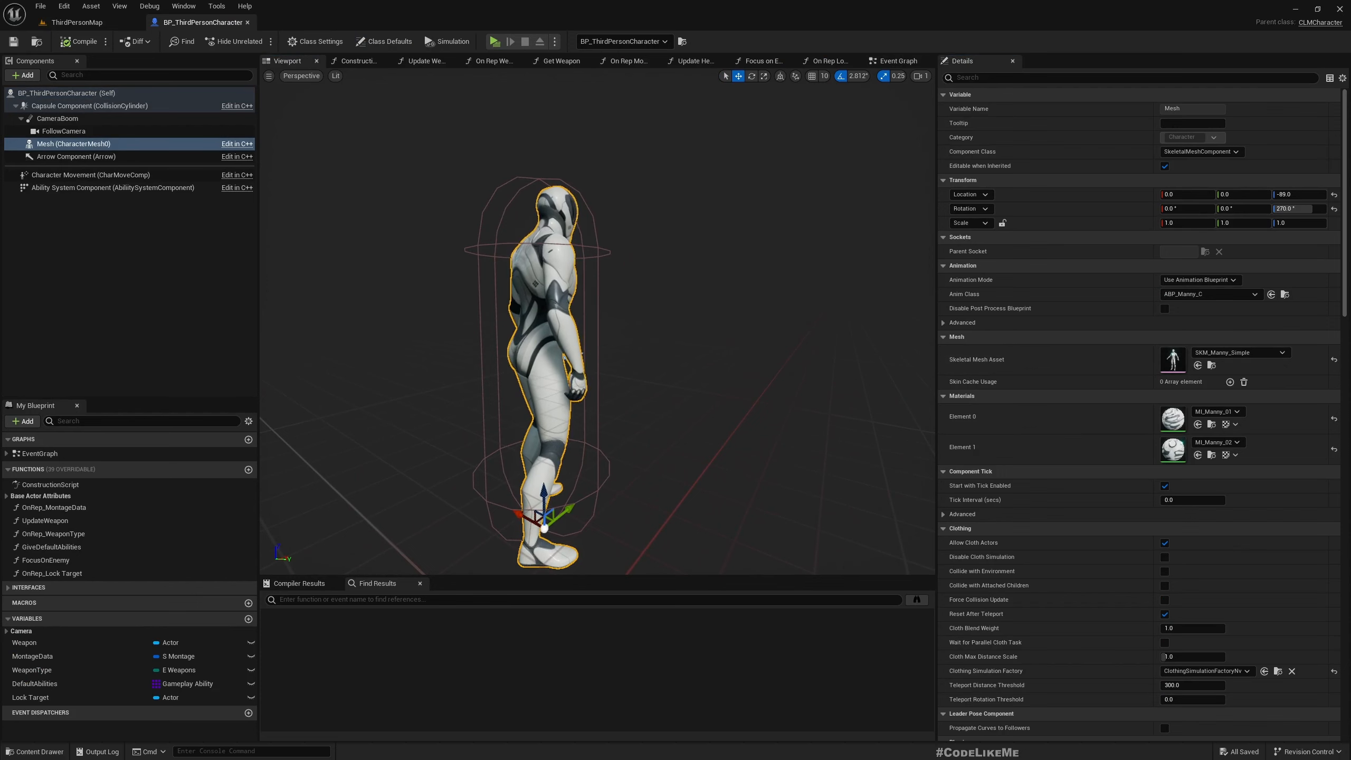
left_click_drag(6, 314, 378, 22)
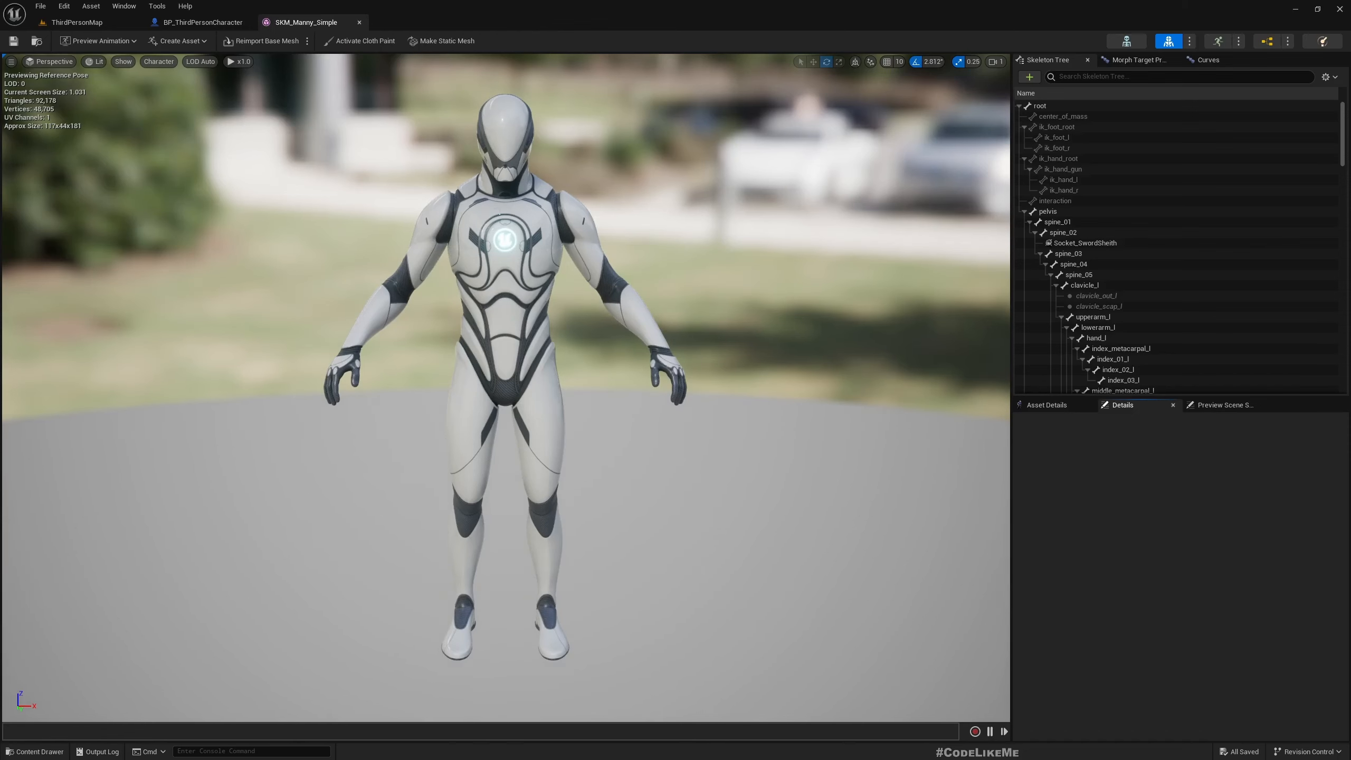
Select the Socket_SwordSheith socket under spine_02 and examine its placement on the mannequin from several sides
left_click_drag(305, 258, 987, 296)
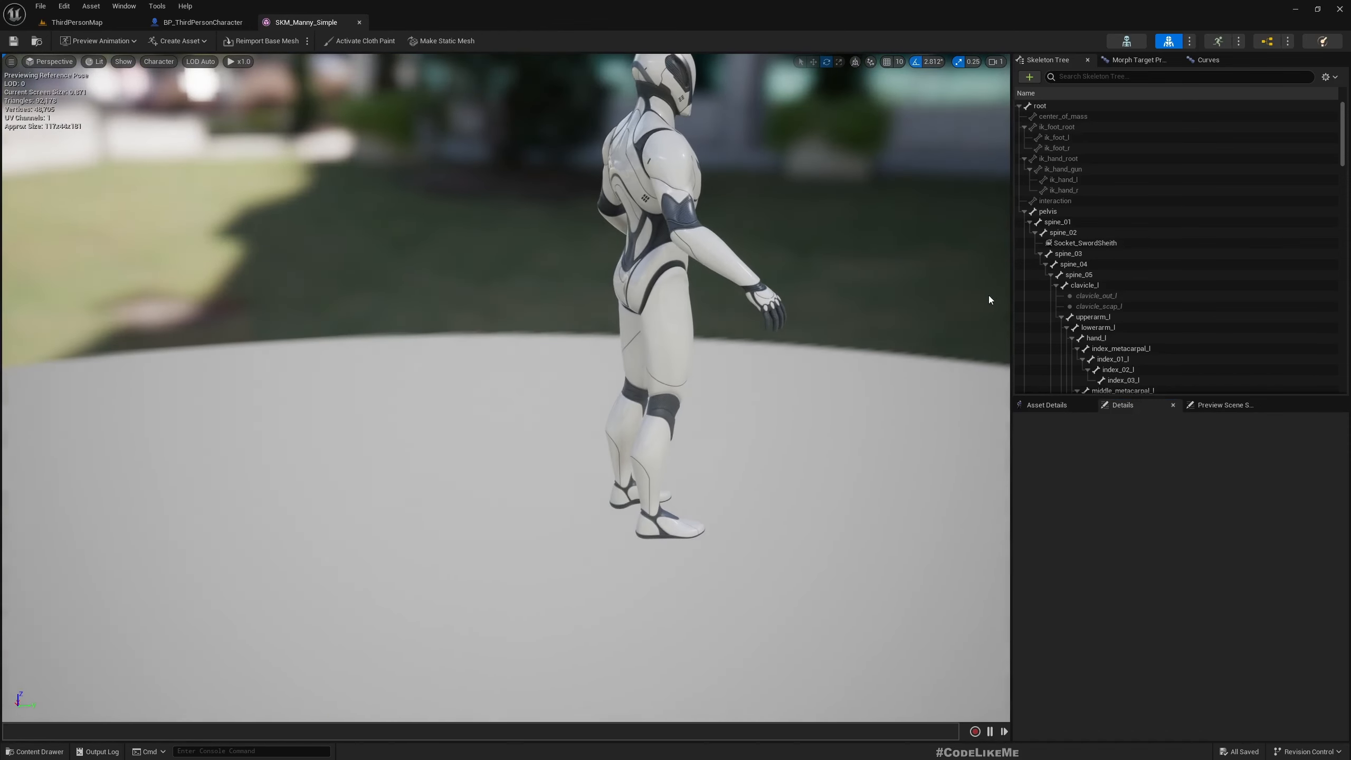
left_click(1098, 243)
key("a")
right_click_drag(493, 240, 506, 273)
key("d")
key("w")
key("w")
key("a")
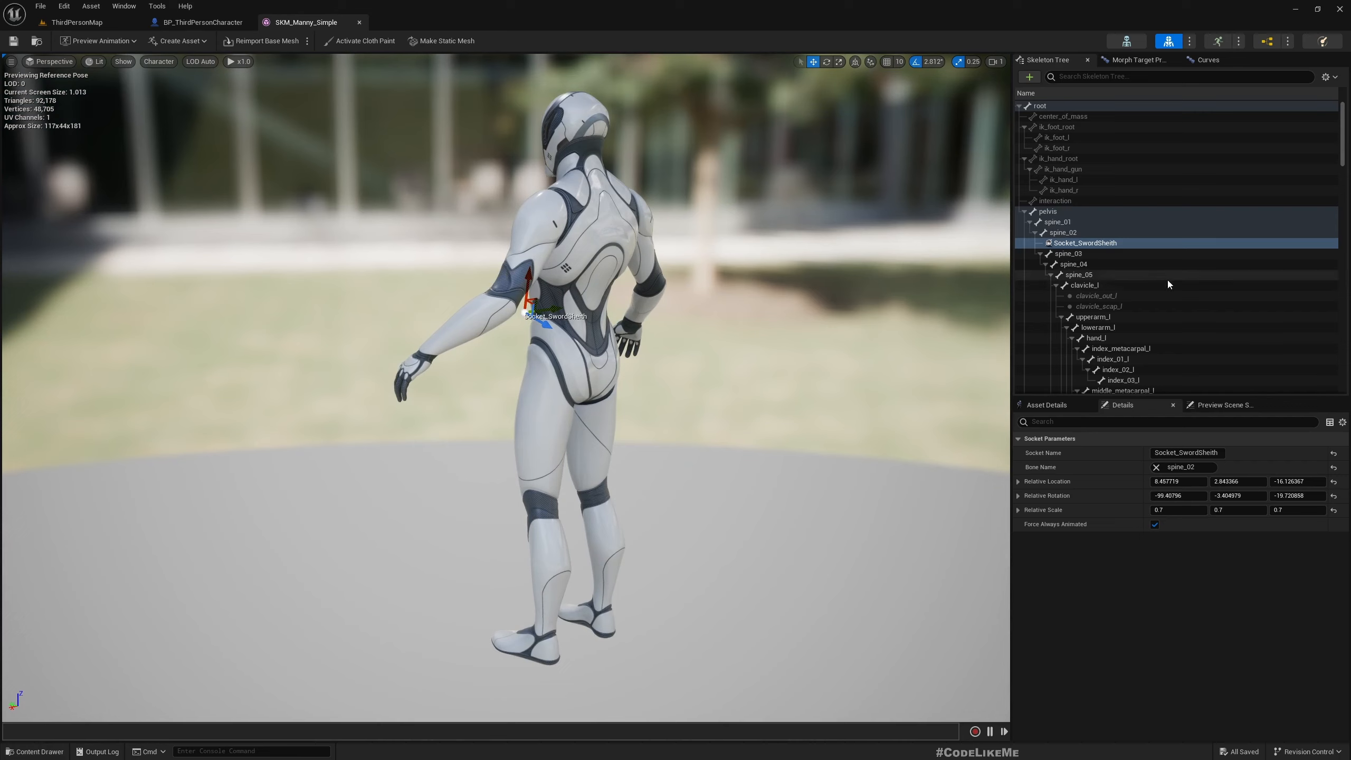
Compare the upper spine bones and add a new socket to spine_05
left_click(1075, 263)
left_click(1074, 256)
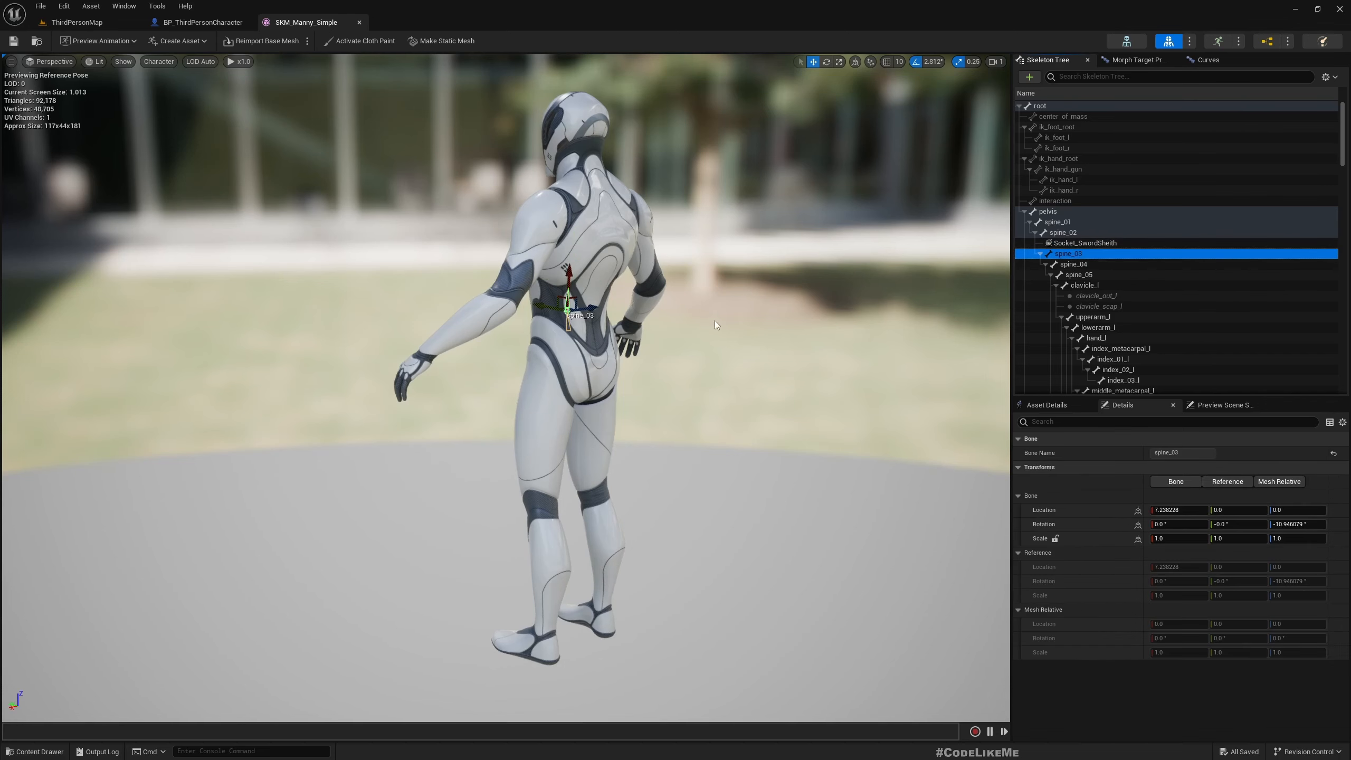
right_click_drag(714, 318, 649, 321)
key("d")
left_click(1080, 275)
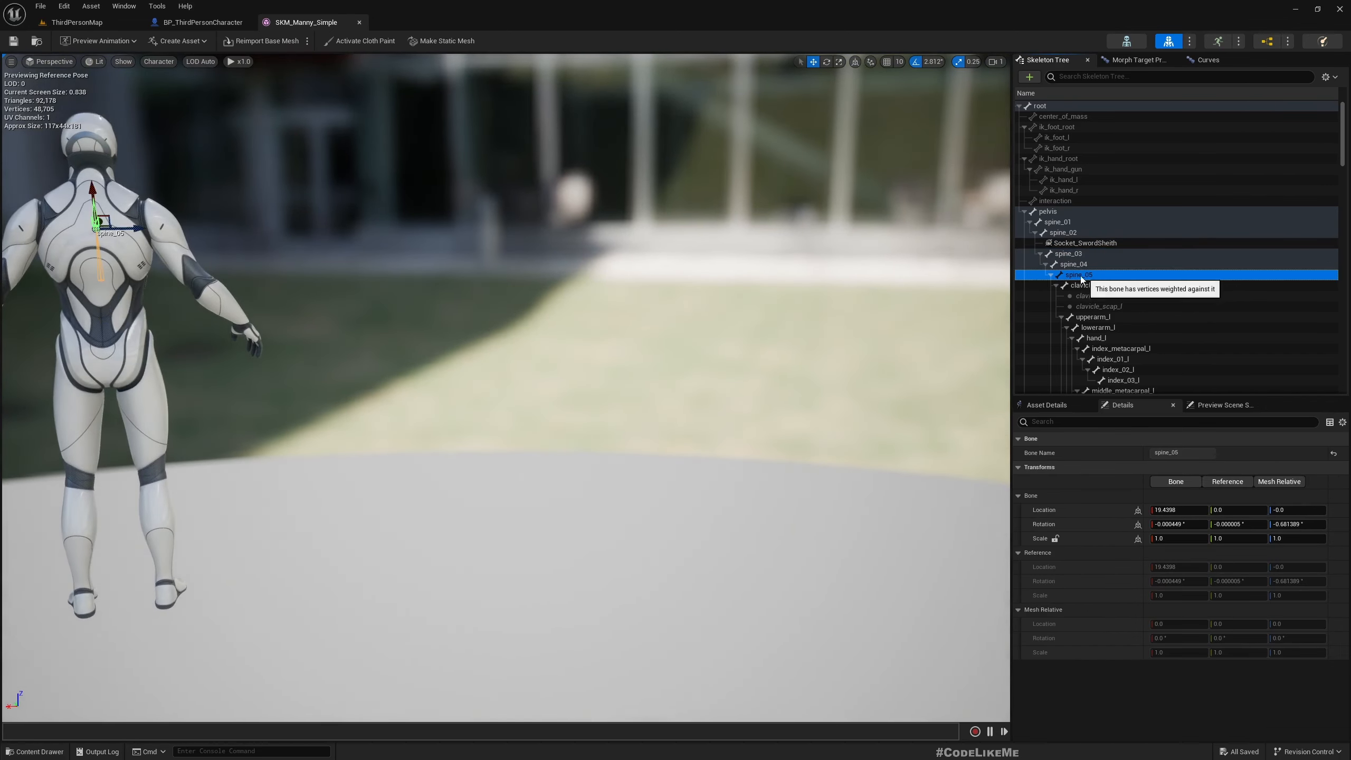
key("f")
right_click_drag(847, 313, 788, 283)
key("d")
key("a")
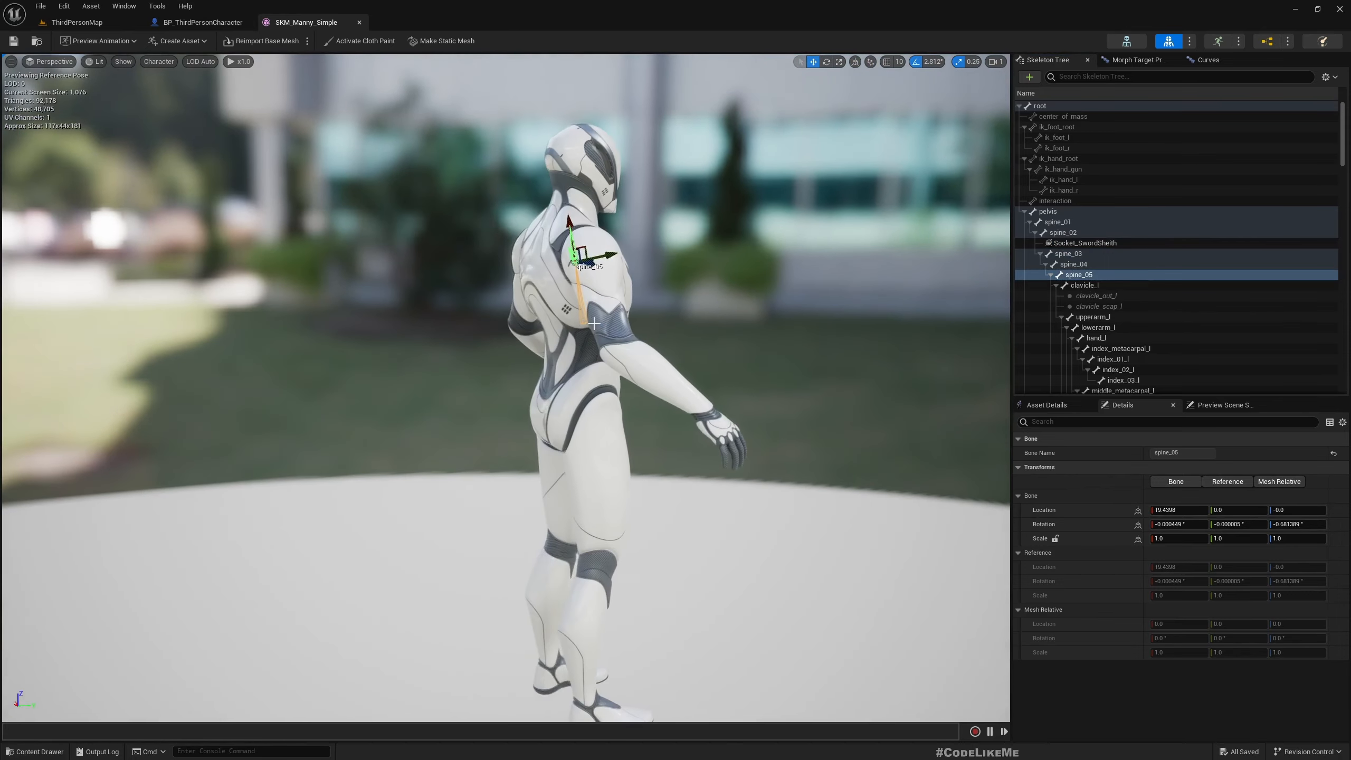
right_click(1086, 274)
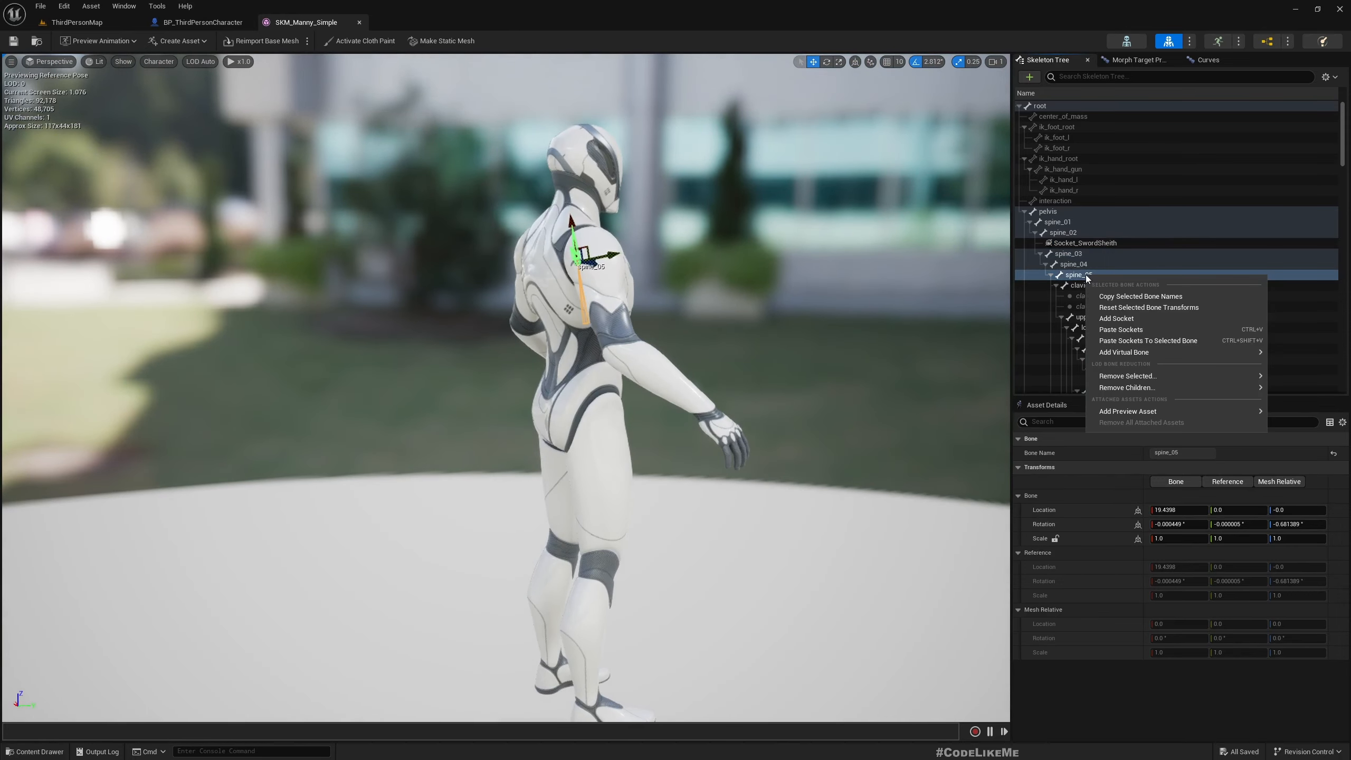
left_click(1131, 318)
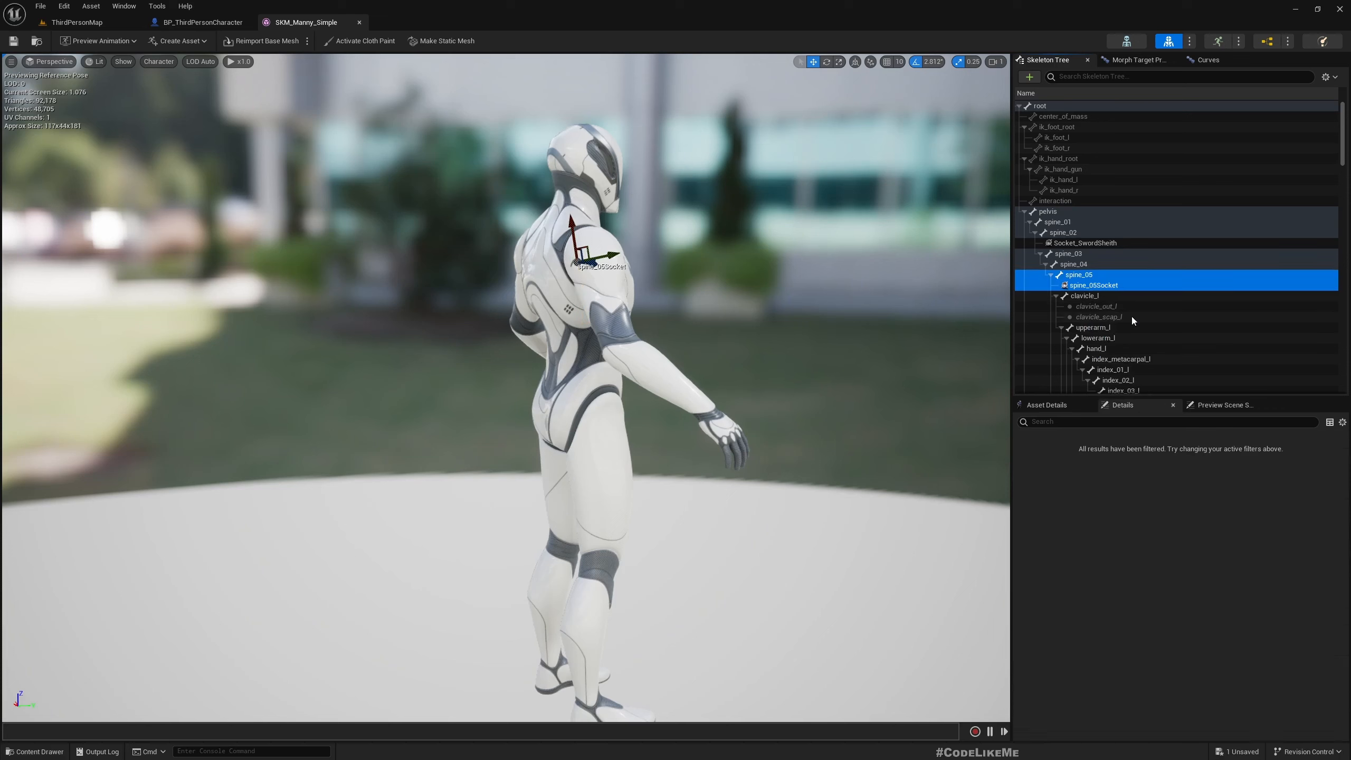
Rename the new socket under spine_05 as Socket_Back
left_click(1099, 288)
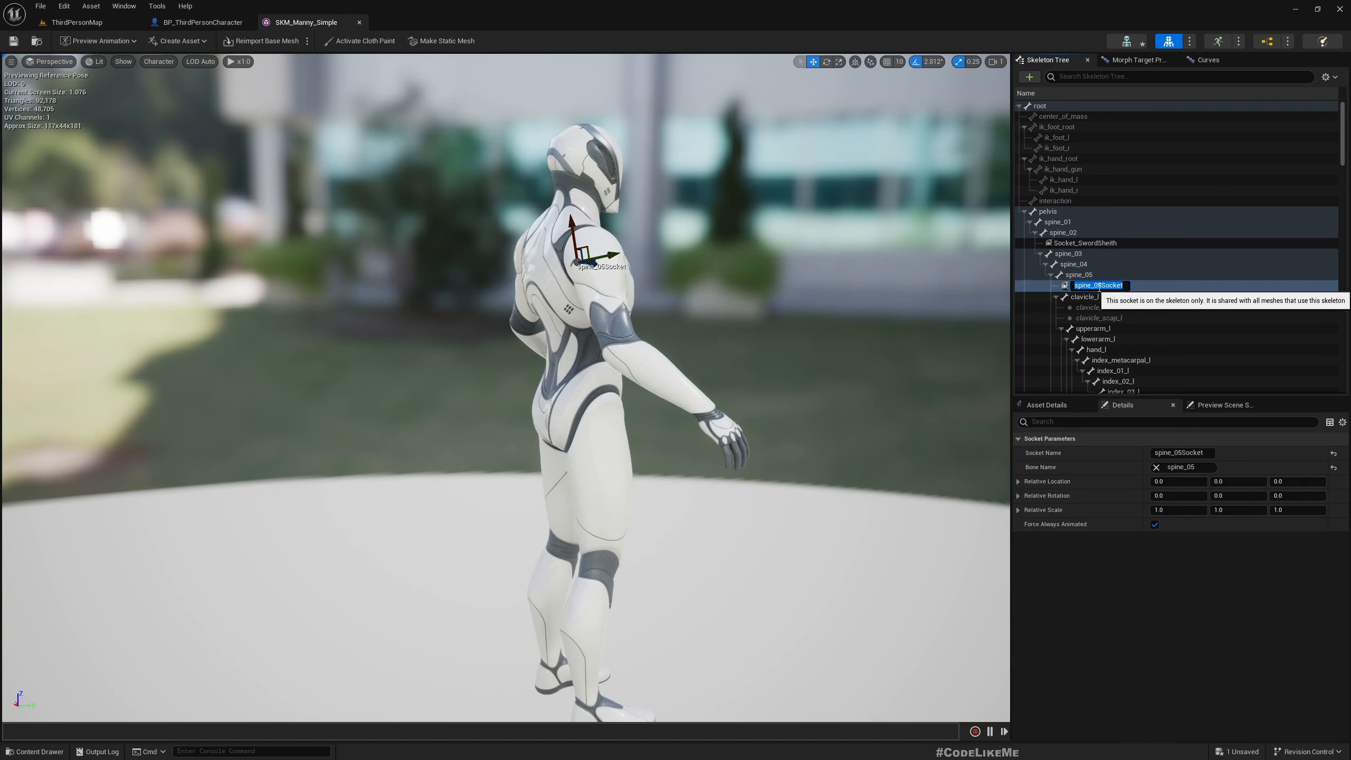
type("Socket_l")
key("Return")
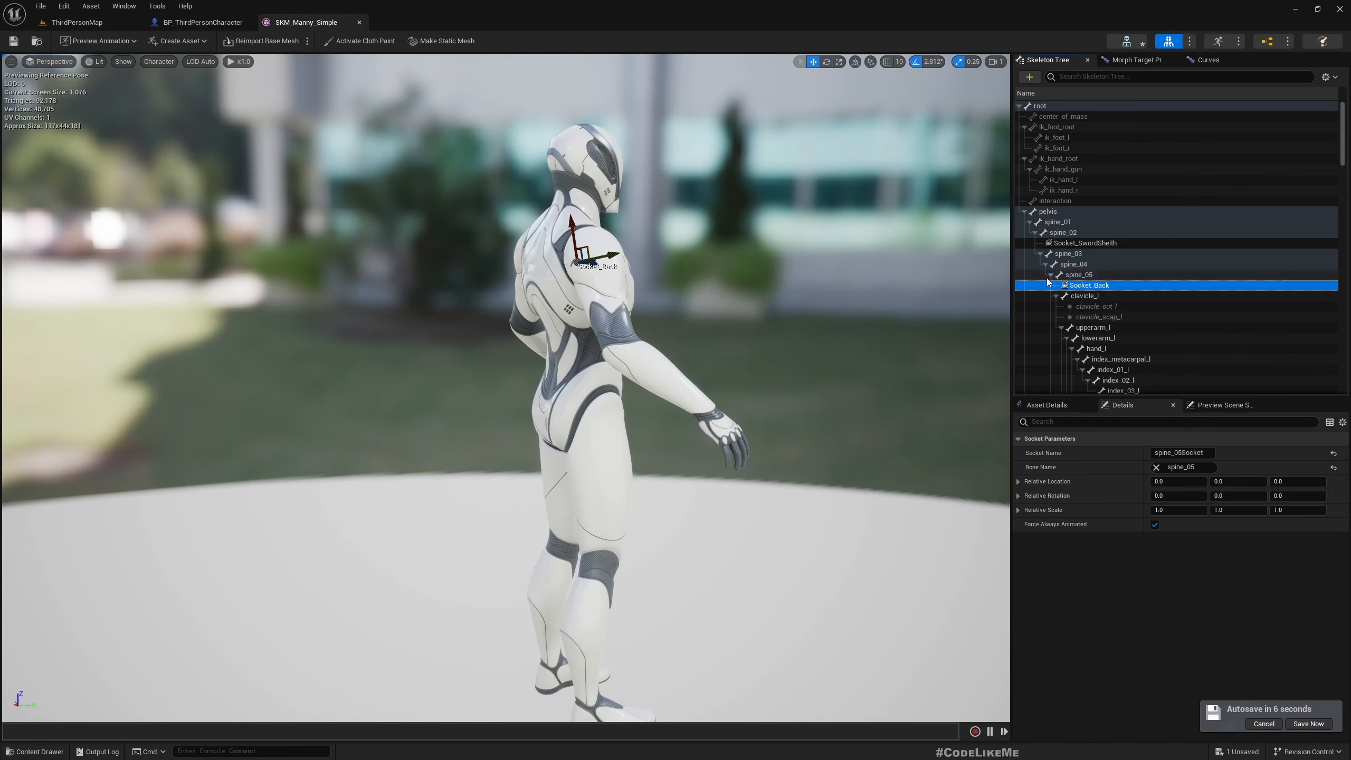
Move Socket_Back out behind the mannequin's back, to a relative Y location of about -20.5
key("s")
right_click_drag(855, 334, 791, 349)
key("d")
key("w")
left_click_drag(578, 344, 525, 349)
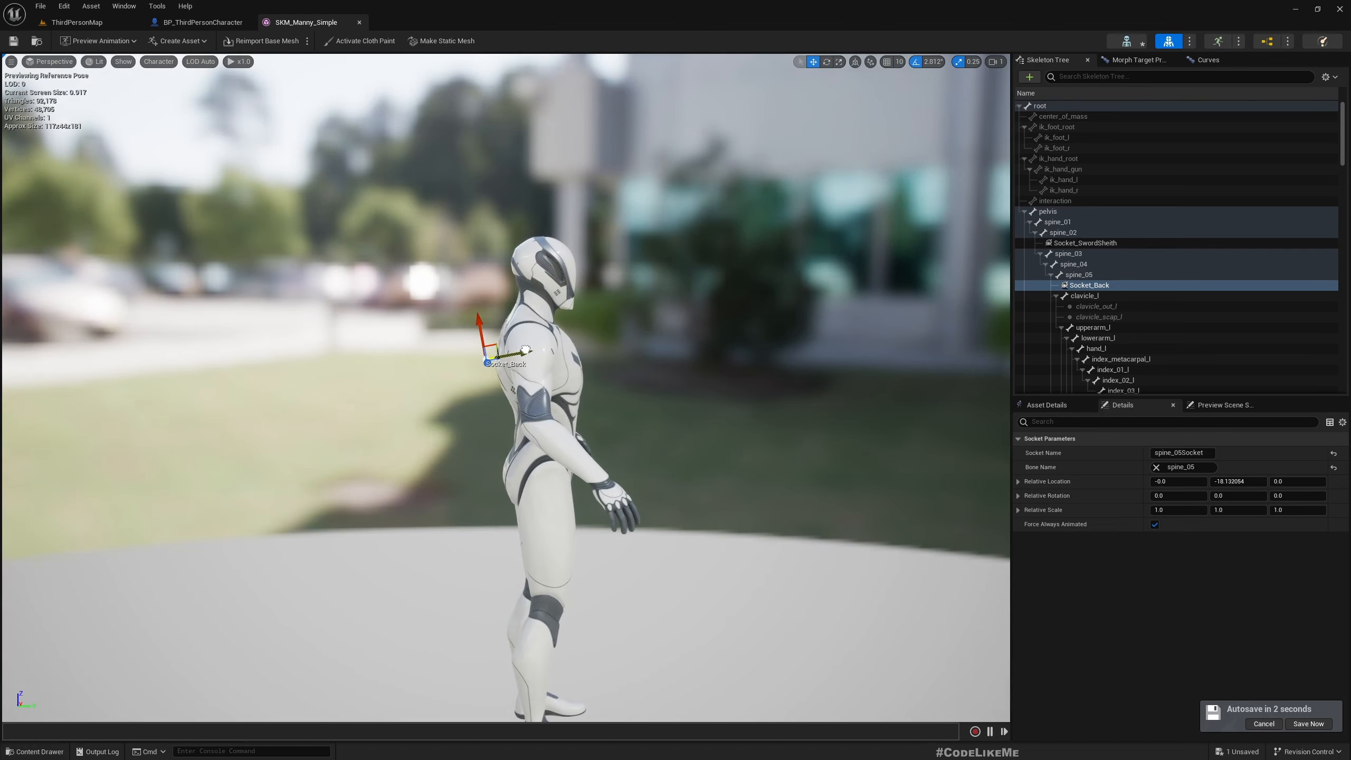
Attach SkelMesh_RoundShield to Socket_Back as a preview asset, searching the assets for "shield"
left_click(1089, 286)
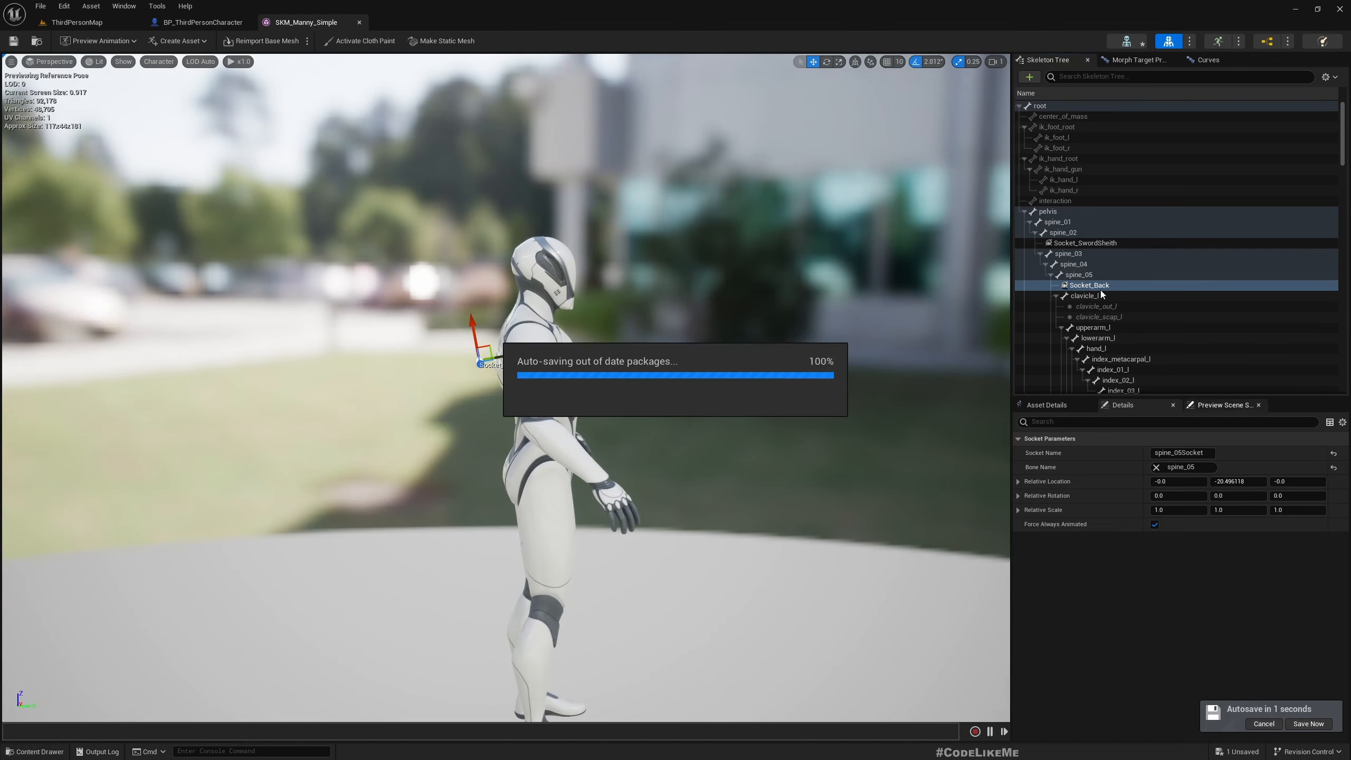
right_click(1089, 286)
mouse_move(1157, 409)
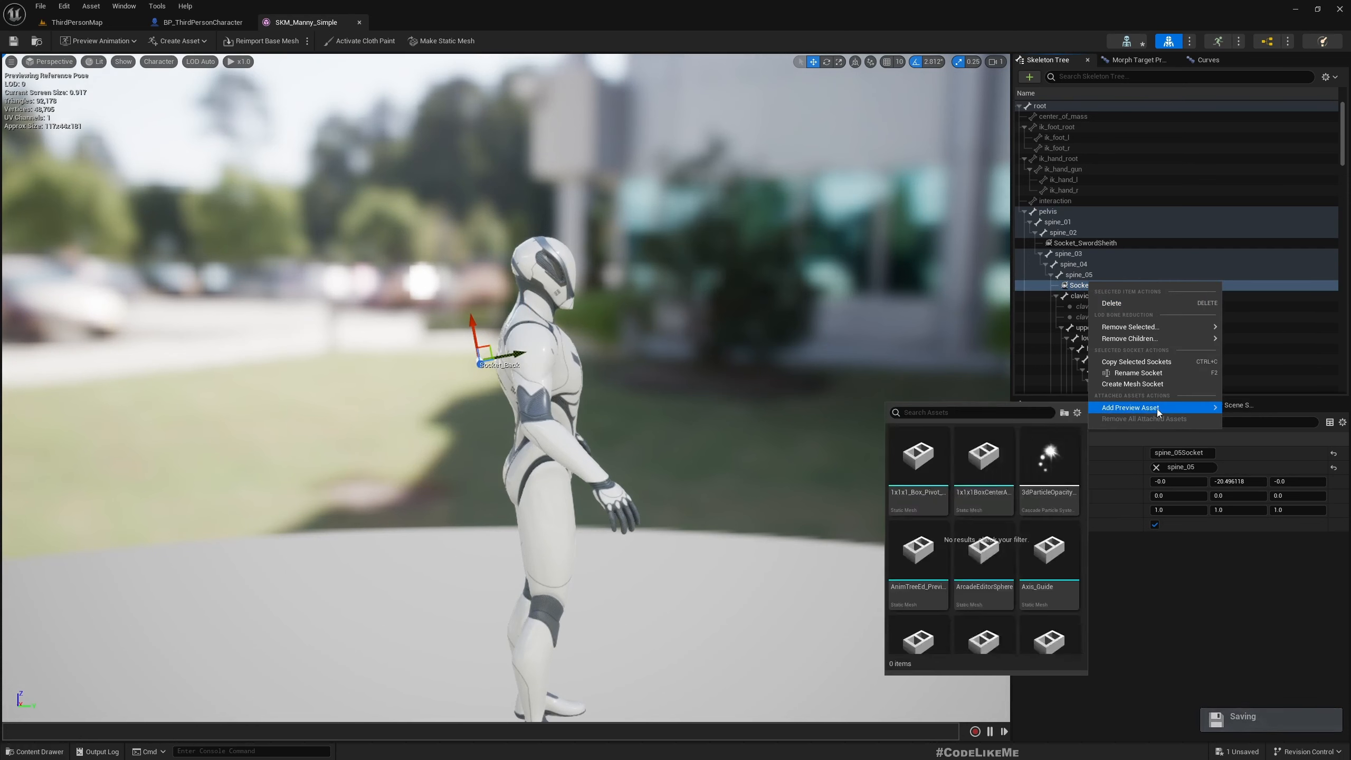
type("shield")
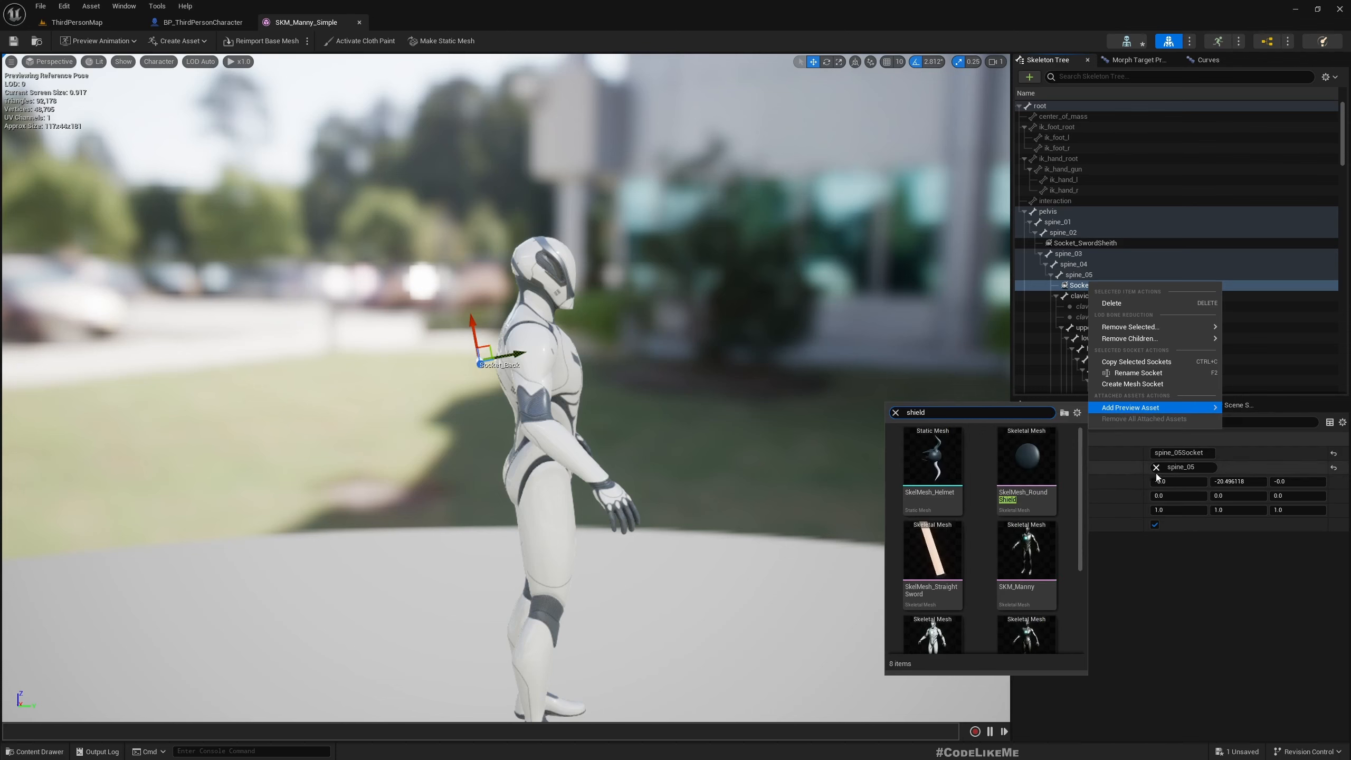
left_click(1032, 464)
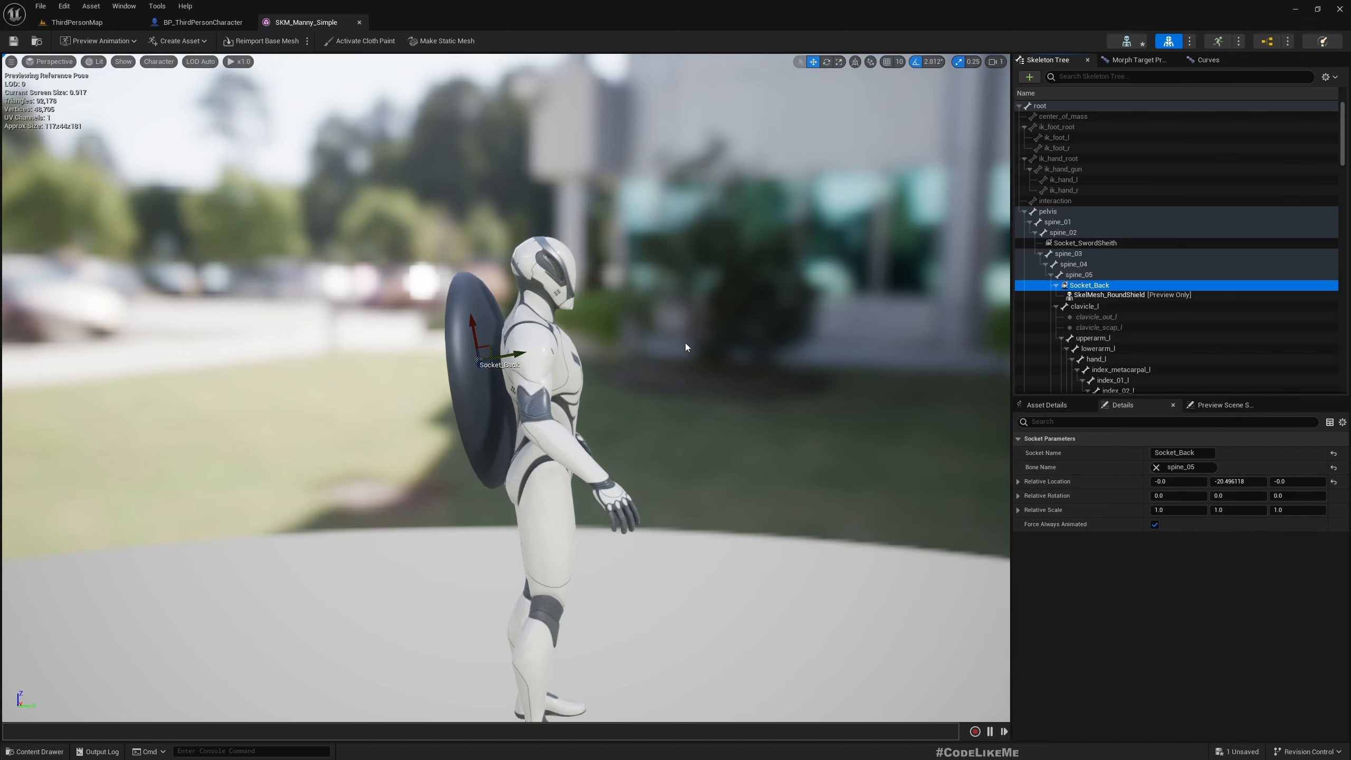
Examine how the preview shield sits on Socket_Back from the side and from above
left_click_drag(685, 342, 814, 351, "alt")
right_click_drag(505, 387, 535, 486)
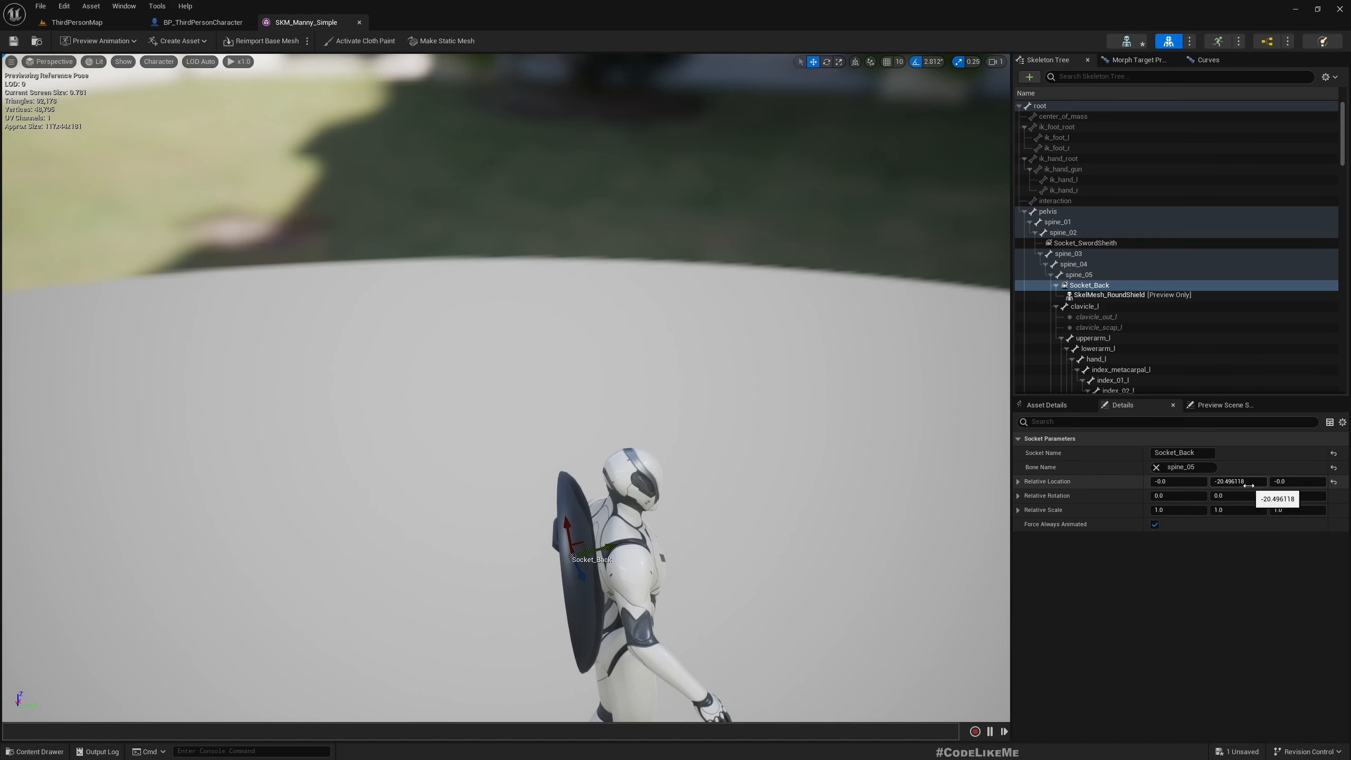
left_click(1115, 299)
left_click(1089, 285)
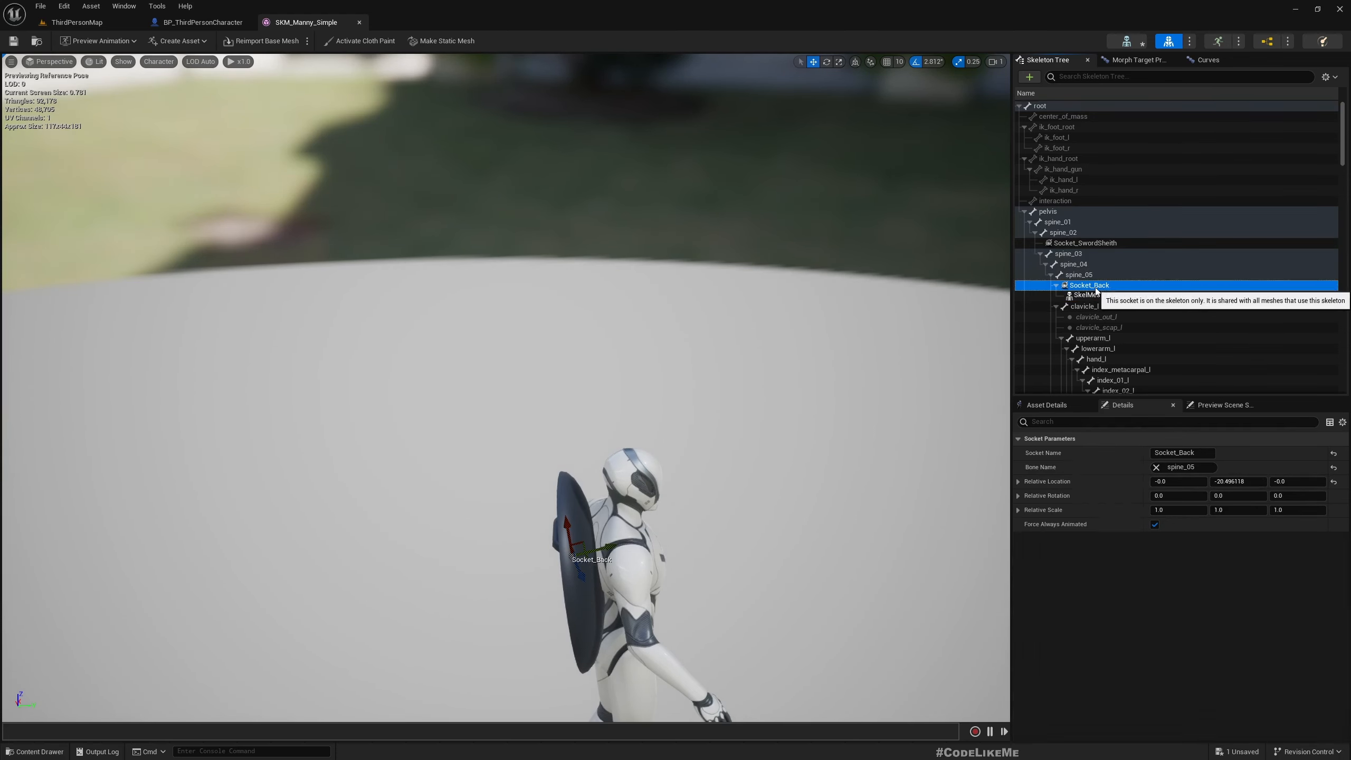
key("f")
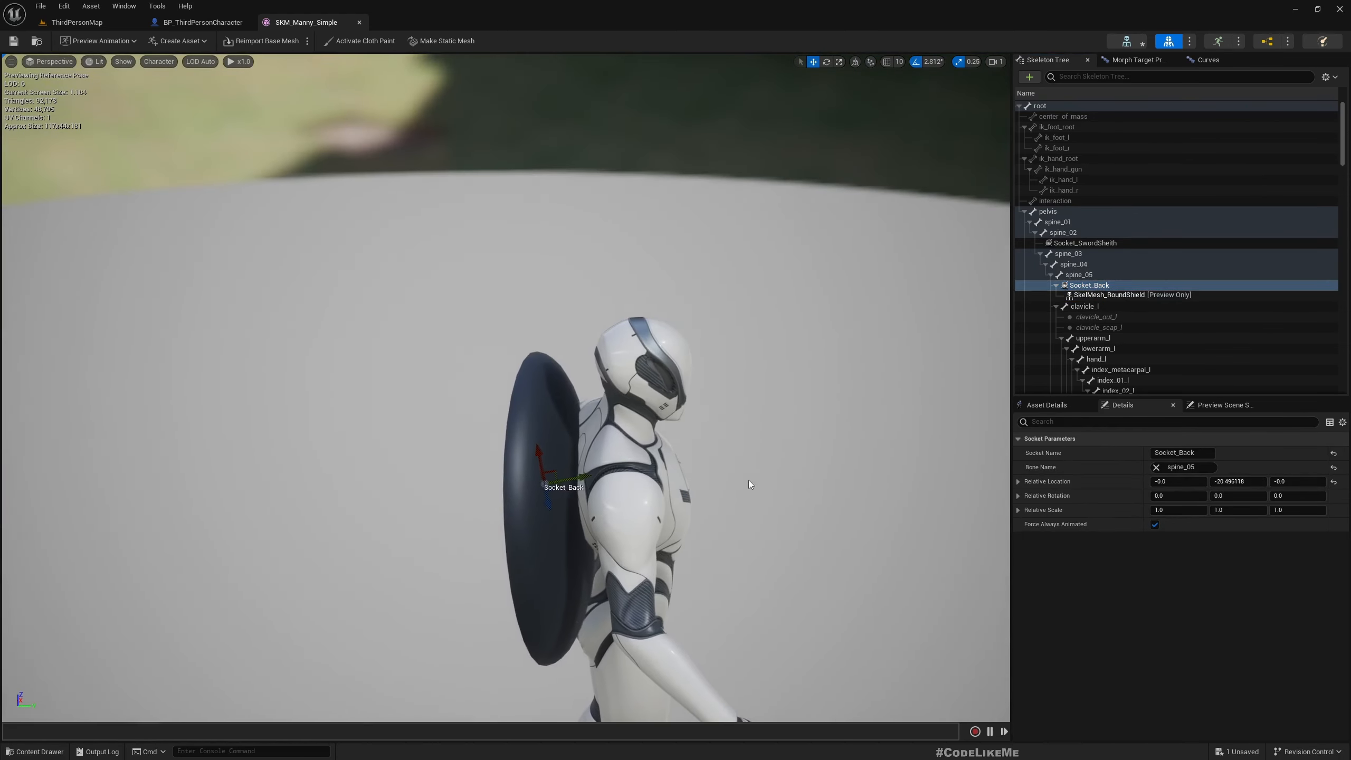
left_click(1082, 296)
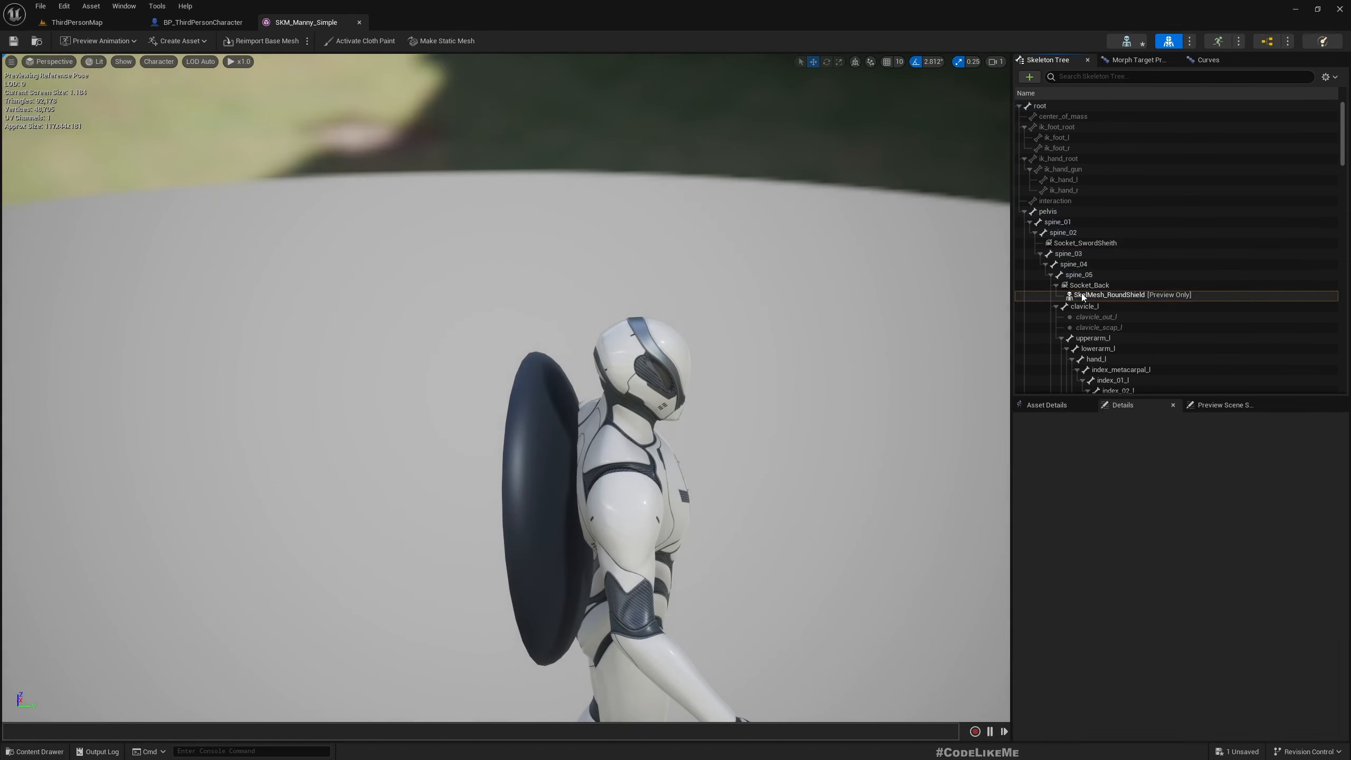
left_click(1090, 285)
key("f")
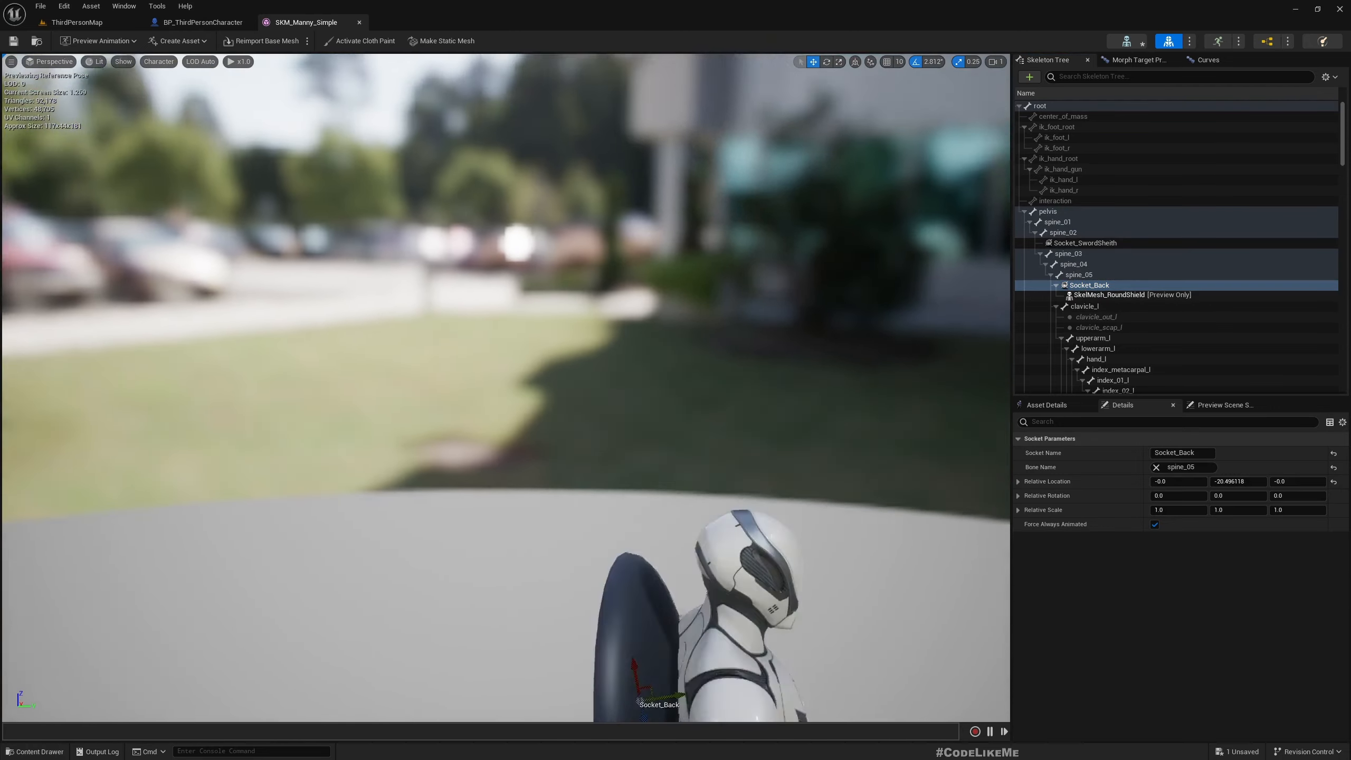
right_click_drag(374, 99, 374, 207)
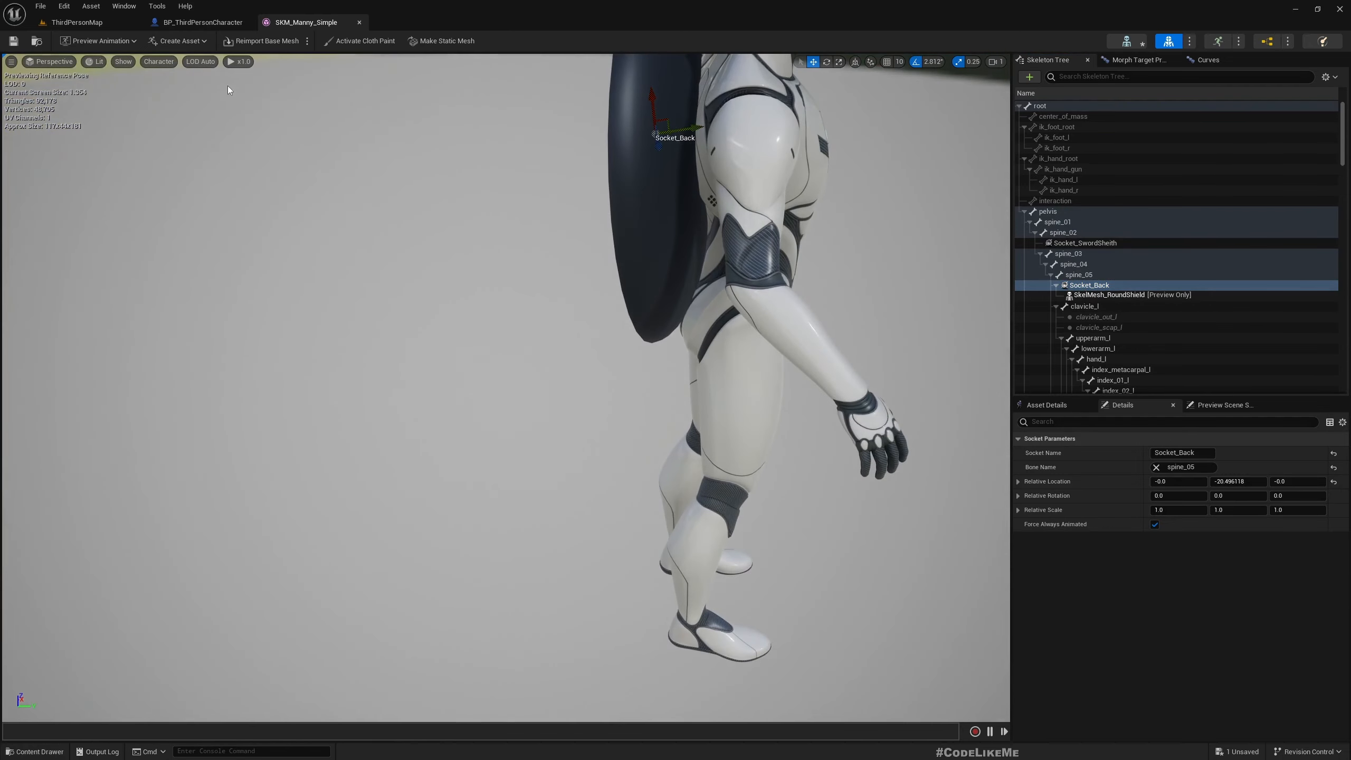
In the top view, rotate Socket_Back about 14° around X so the shield lies parallel to the back
left_click(48, 61)
left_click(56, 107)
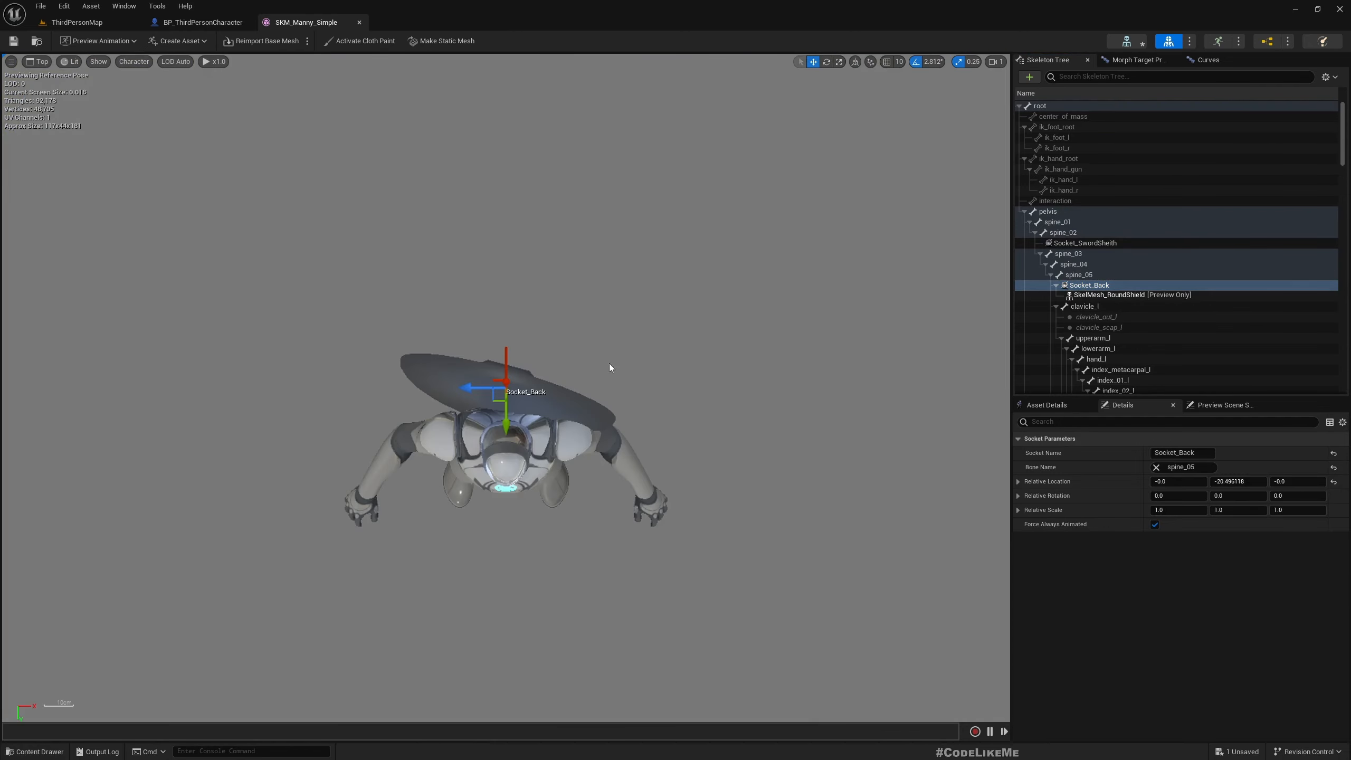
key("e")
mouse_move(483, 345)
left_mouse_down()
mouse_move(463, 351)
mouse_move(467, 367)
left_mouse_up()
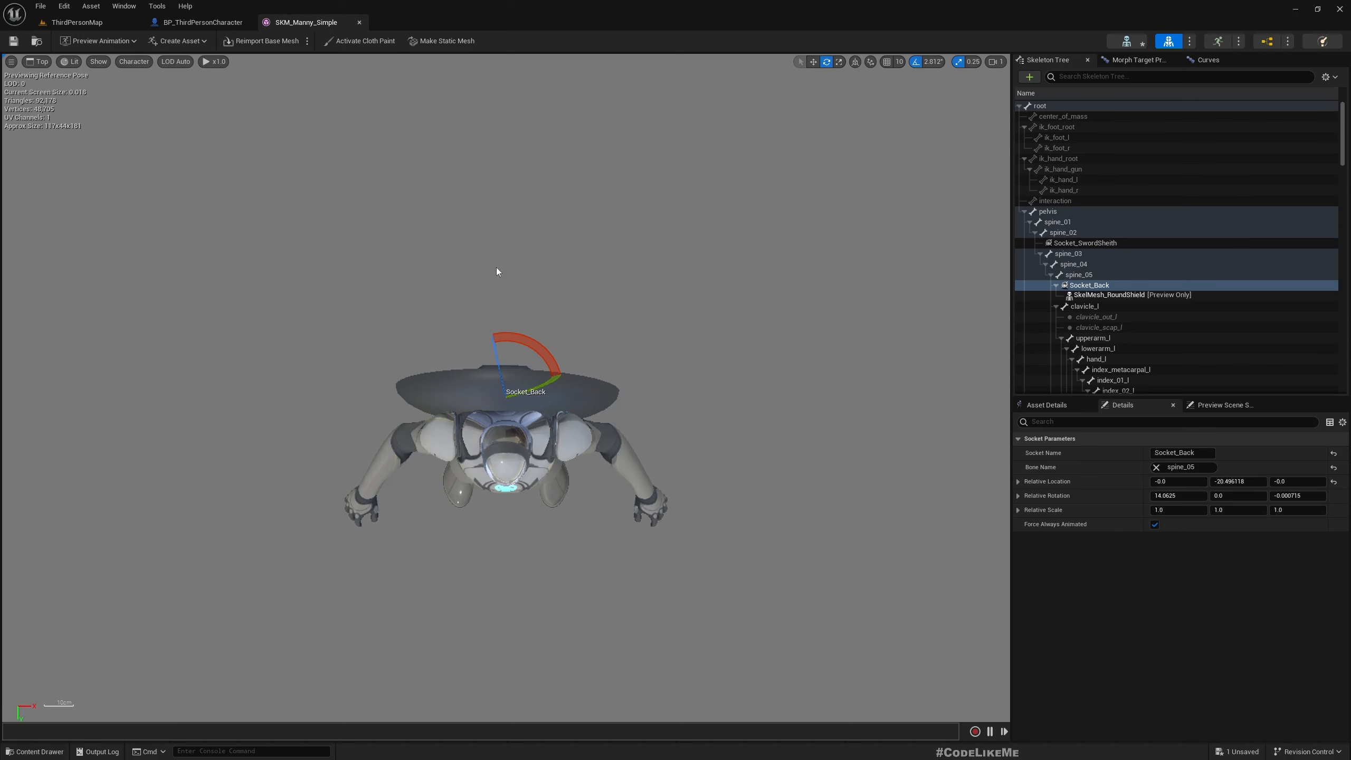
Switch the gizmo to world space and, in the front view, turn Socket_Back to about -169° around Z so the shield's handle side faces the back
left_click(856, 63)
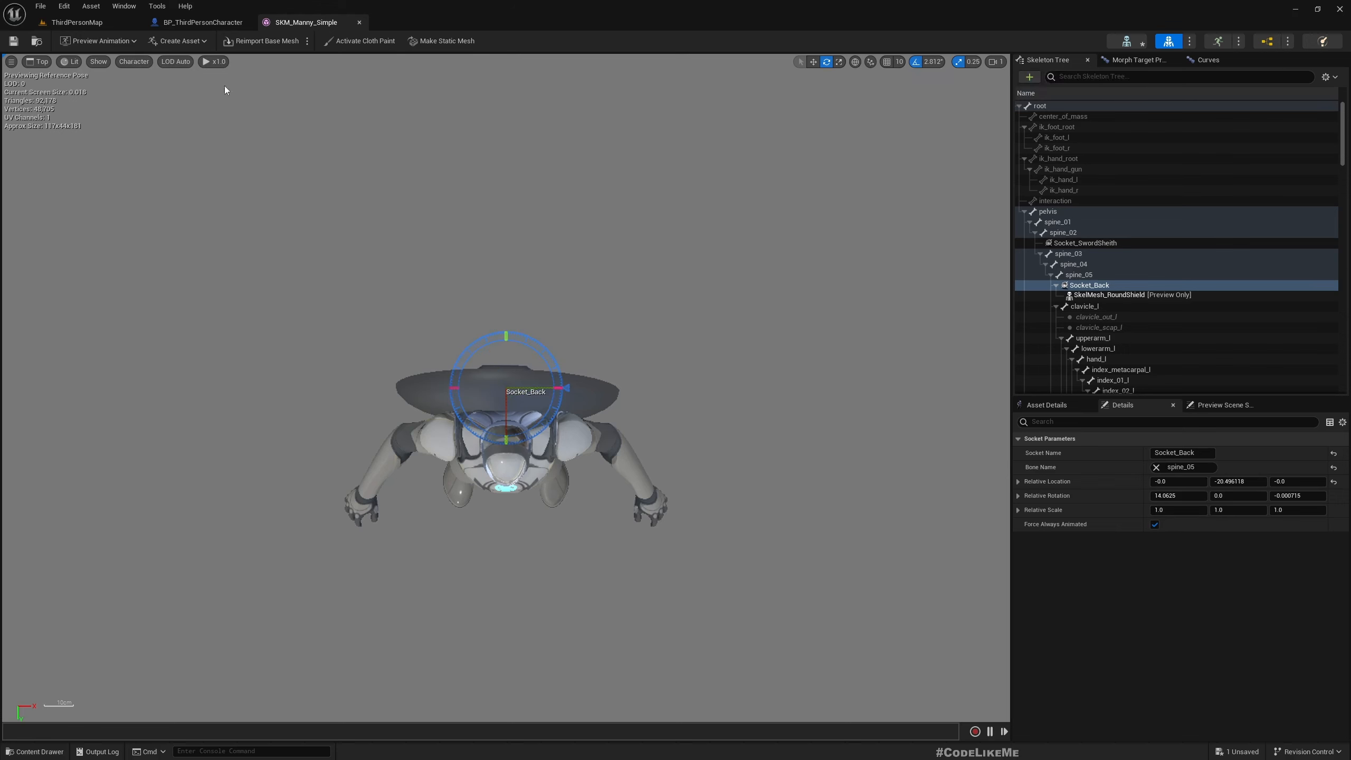
left_click(98, 61)
left_click(74, 61)
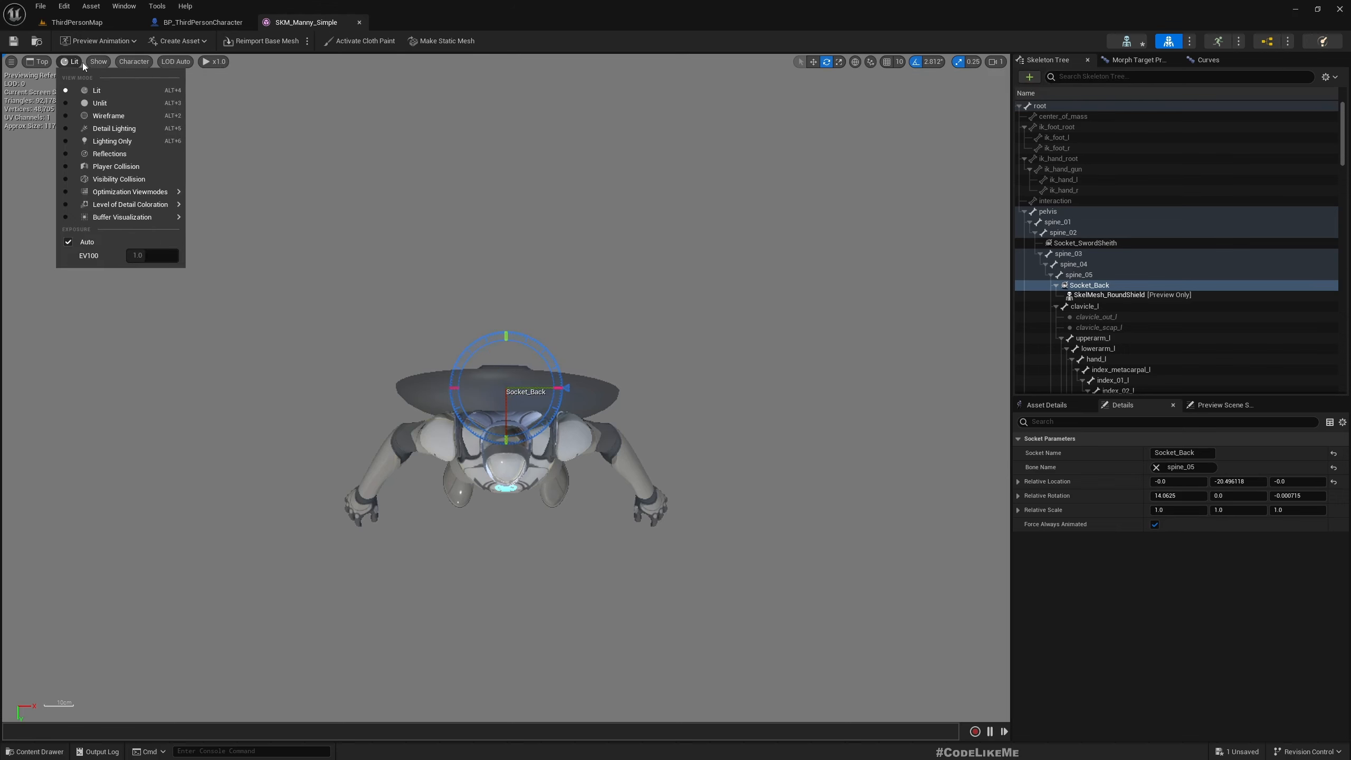
left_click(47, 62)
left_click(61, 133)
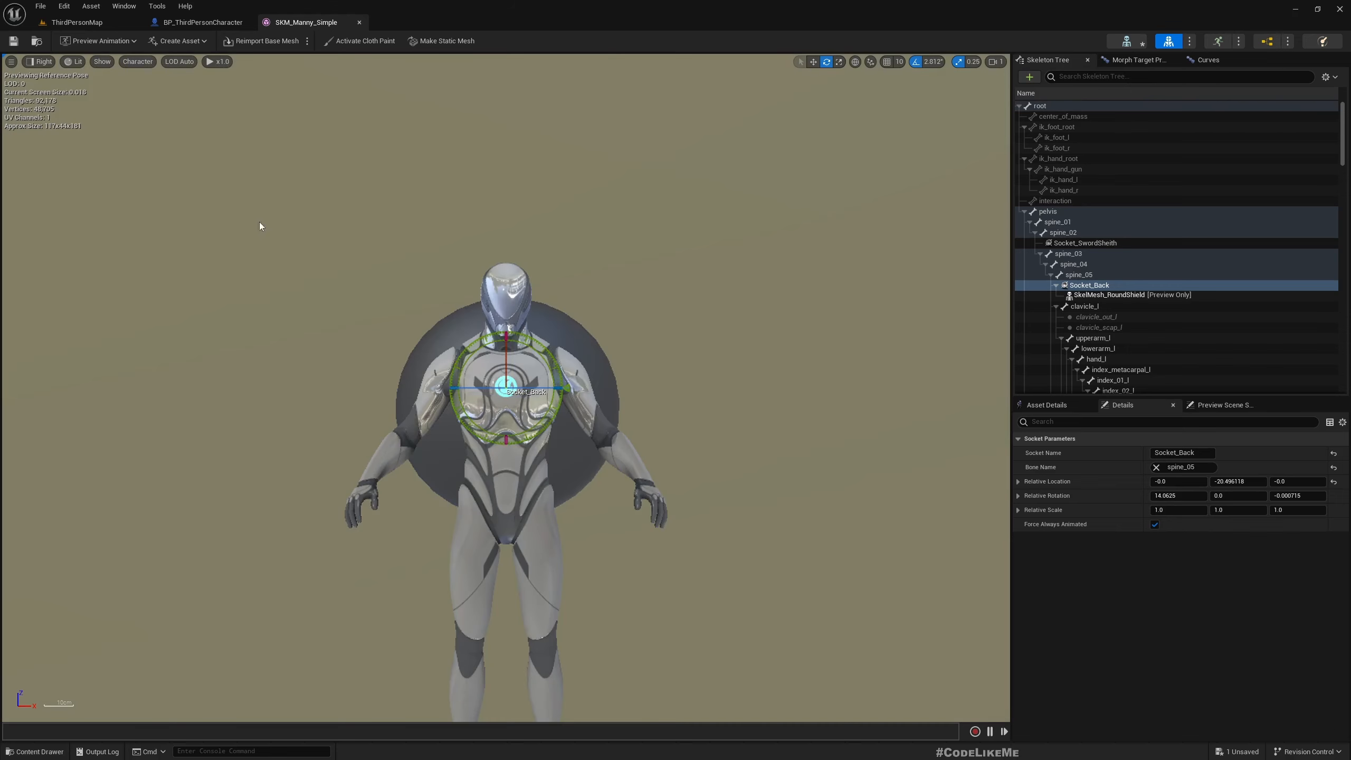
left_click(40, 61)
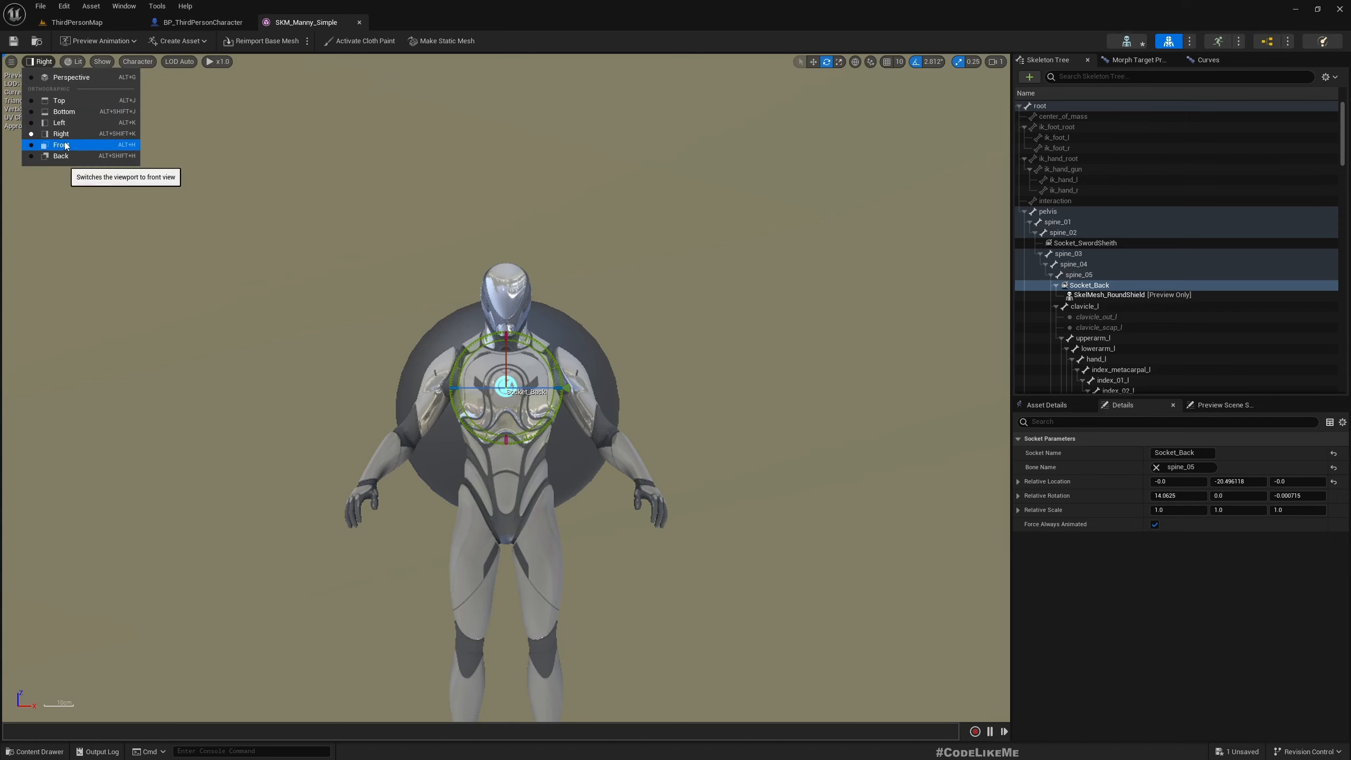
left_click(60, 123)
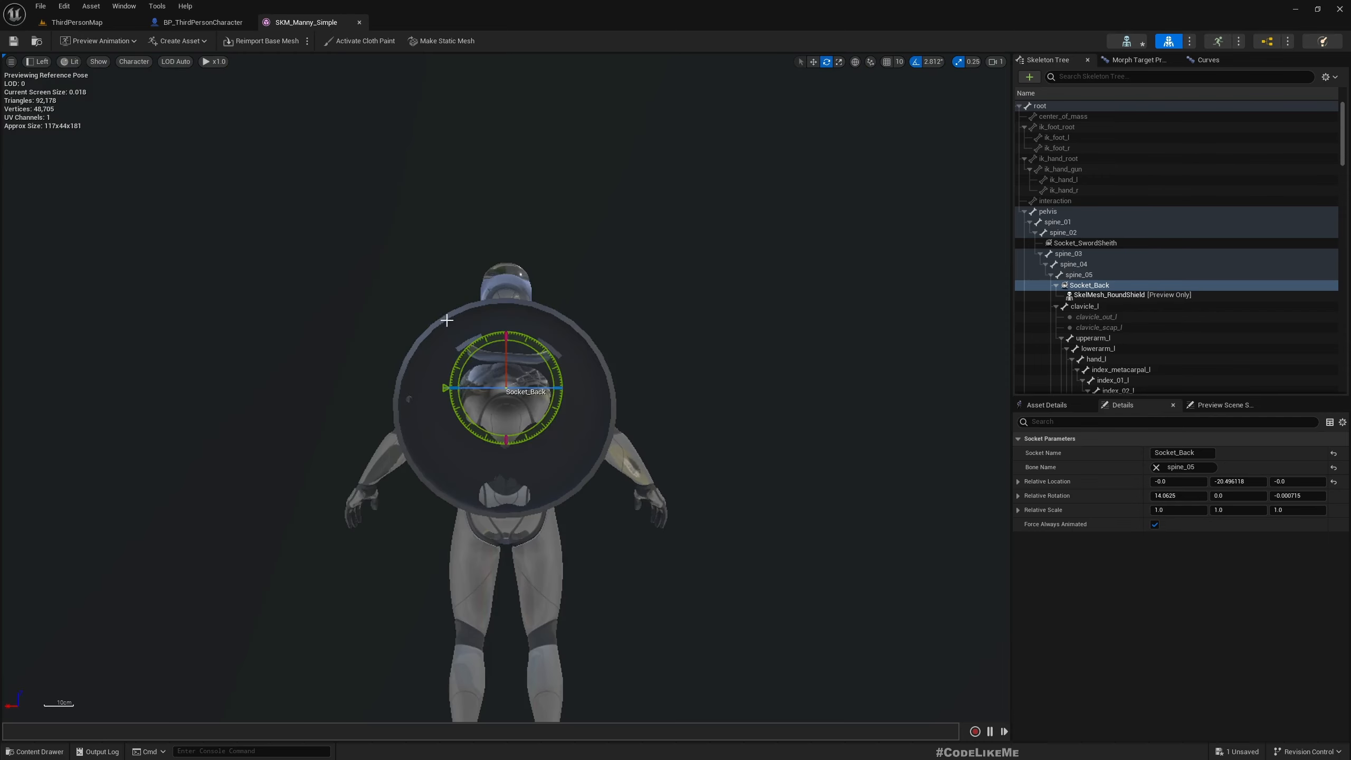
left_click(43, 61)
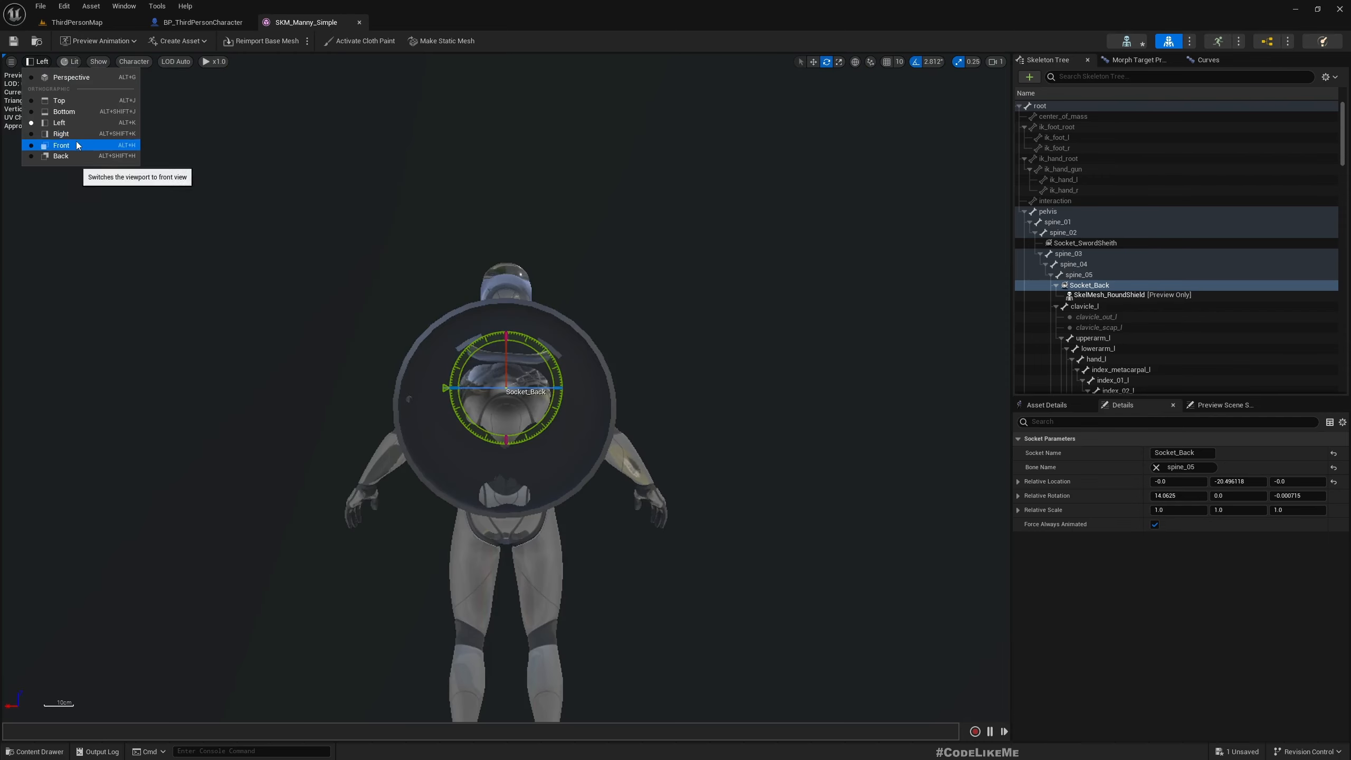
left_click(59, 144)
mouse_move(554, 377)
left_mouse_down()
mouse_move(534, 465)
mouse_move(549, 425)
mouse_move(537, 461)
mouse_move(551, 452)
mouse_move(543, 395)
left_mouse_up()
right_click_drag(656, 418, 636, 425)
left_click(636, 424)
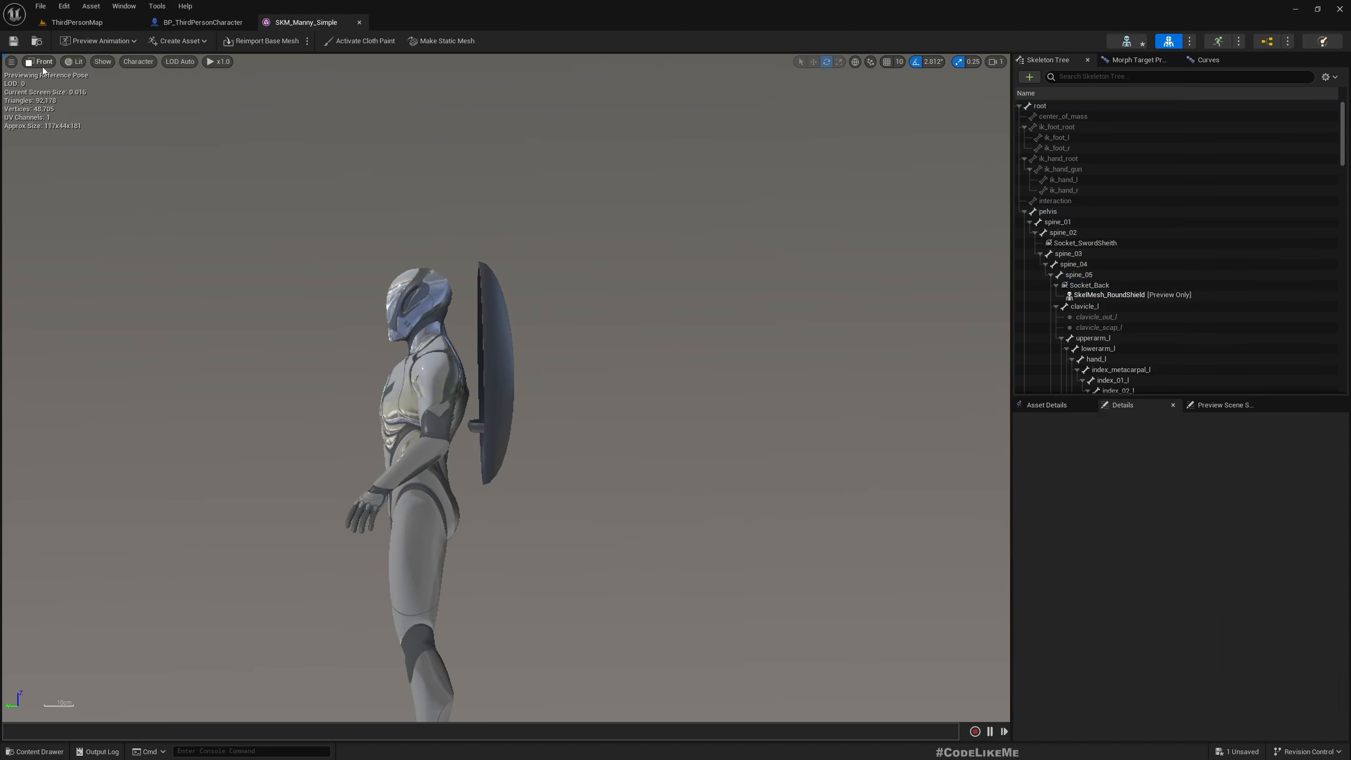
Return to the perspective view and rotate Socket_Back to a relative rotation of about -166°, 9.6°, 9.0°
left_click(42, 64)
left_click(75, 80)
left_click_drag(649, 401, 691, 400, "alt")
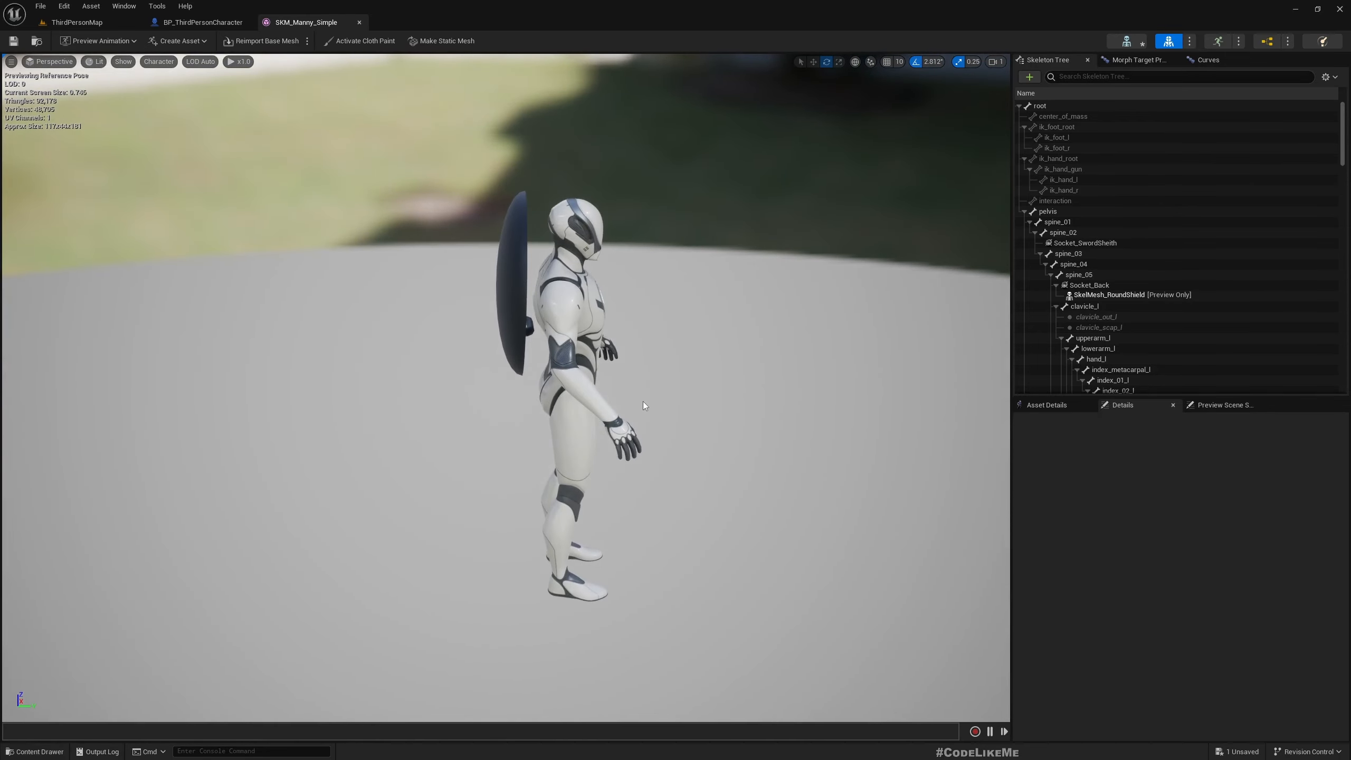
left_click_drag(610, 333, 776, 306, "alt")
middle_click_drag(610, 333, 873, 396)
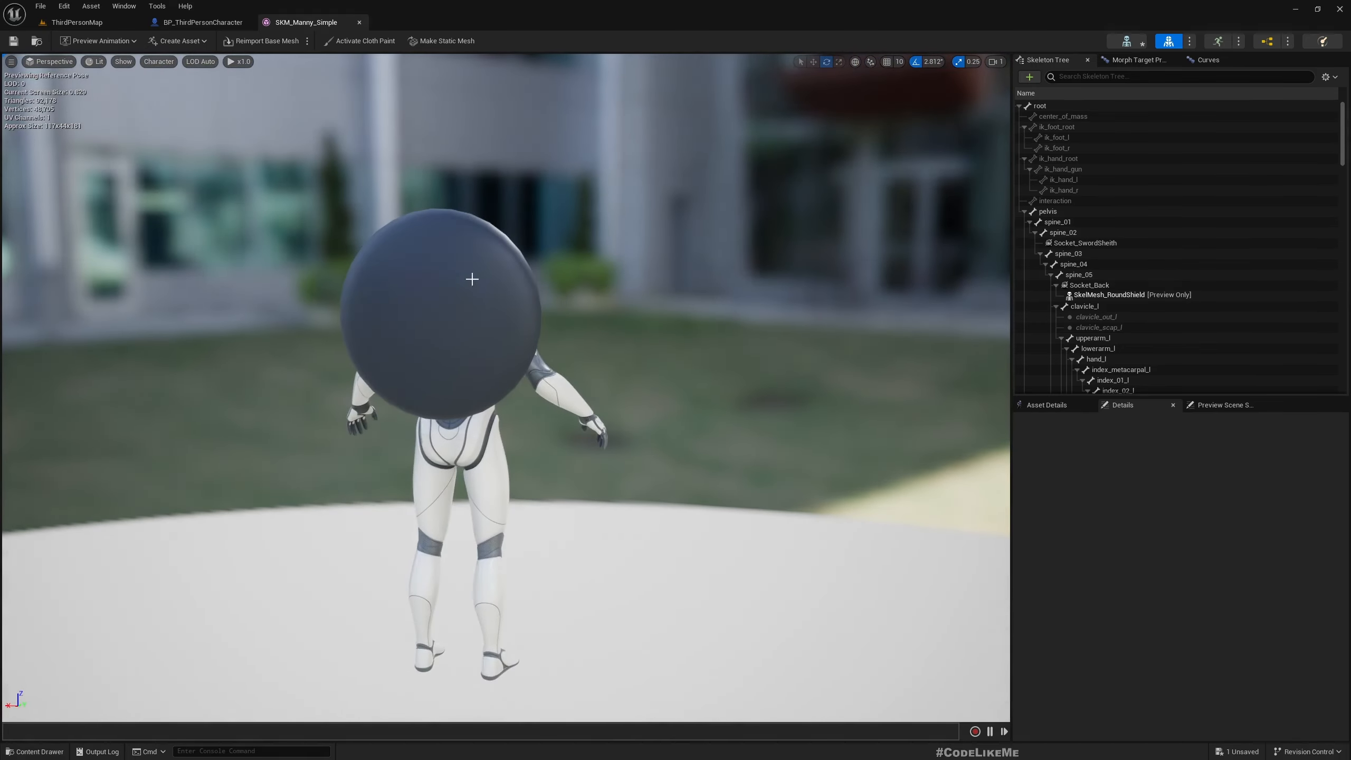
left_click(452, 272)
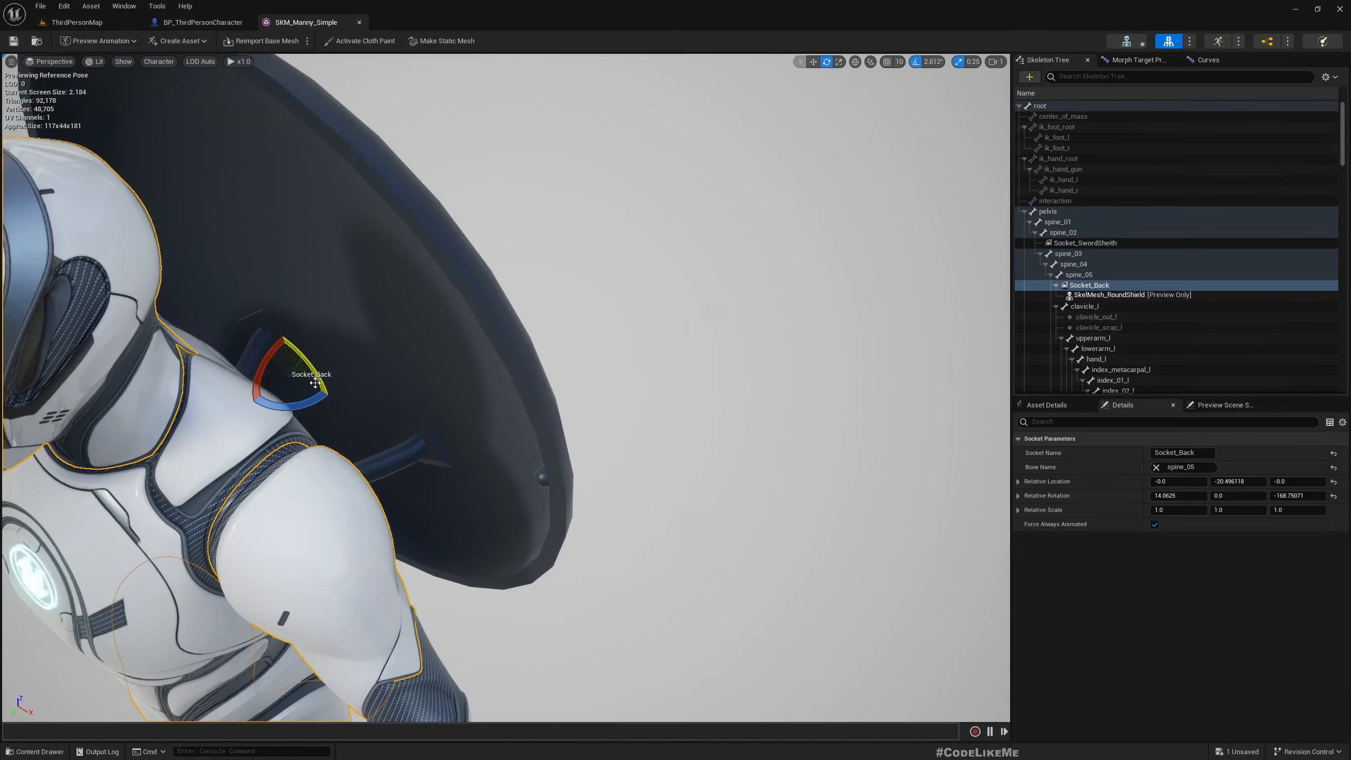
left_click_drag(314, 378, 333, 413)
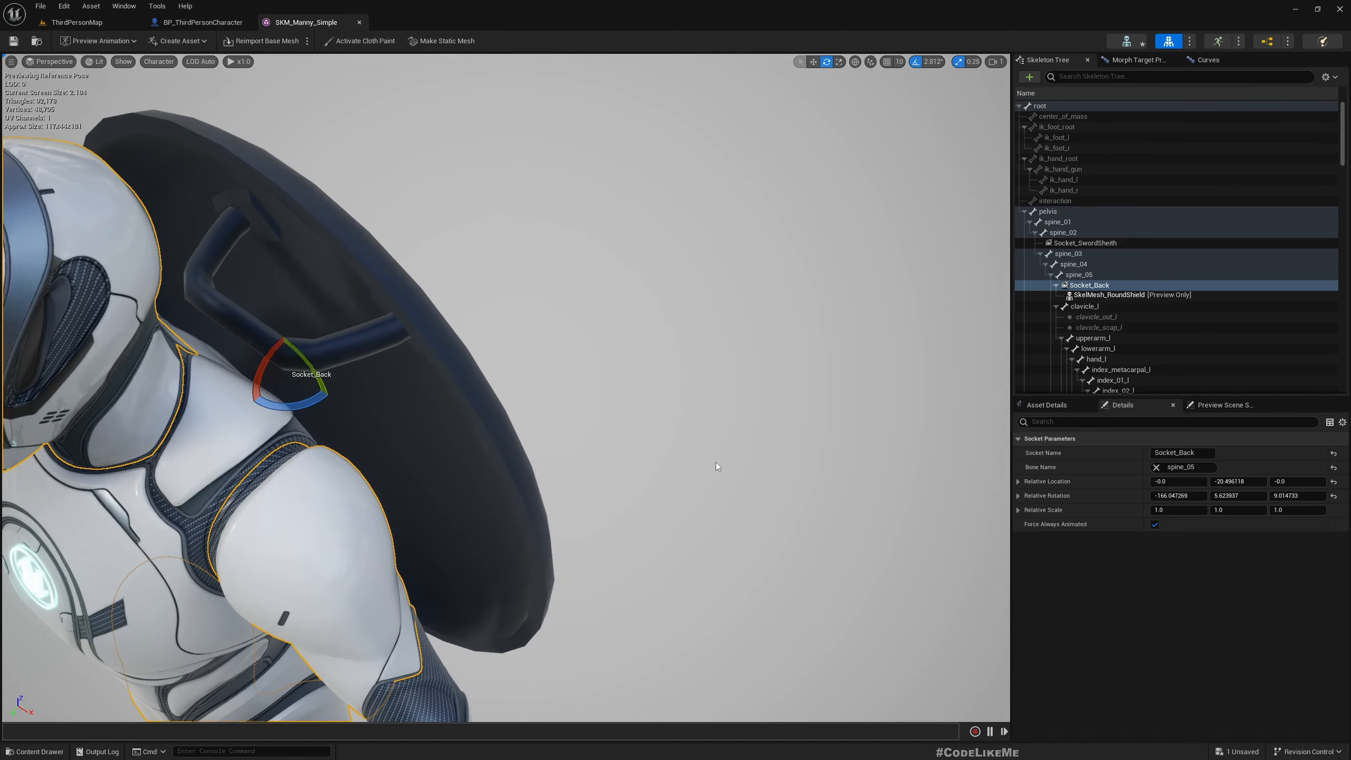
Set the relative scale of Socket_Back to 0.8 on all three axes to shrink the shield
right_click_drag(332, 413, 285, 366)
scroll(332, 413, "down", 4)
right_click_drag(776, 477, 580, 430)
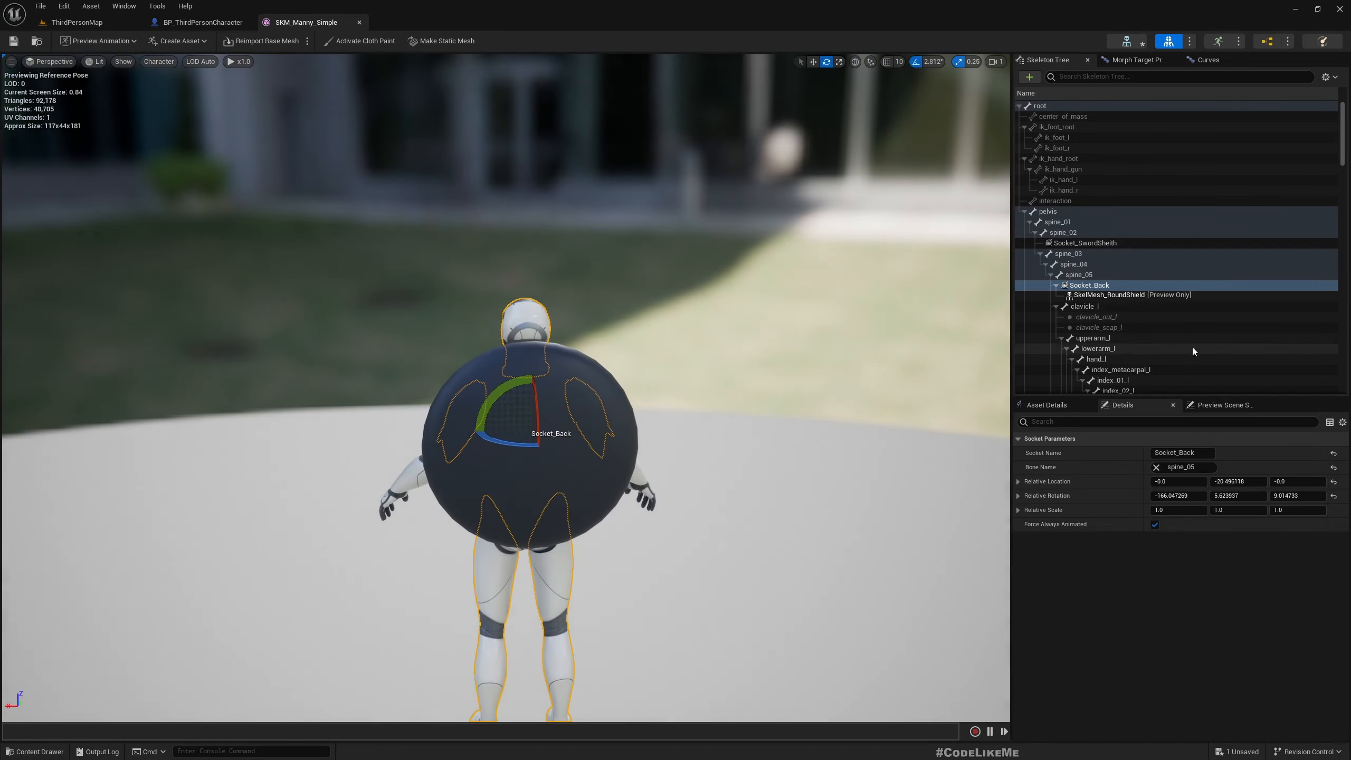
left_click(1178, 509)
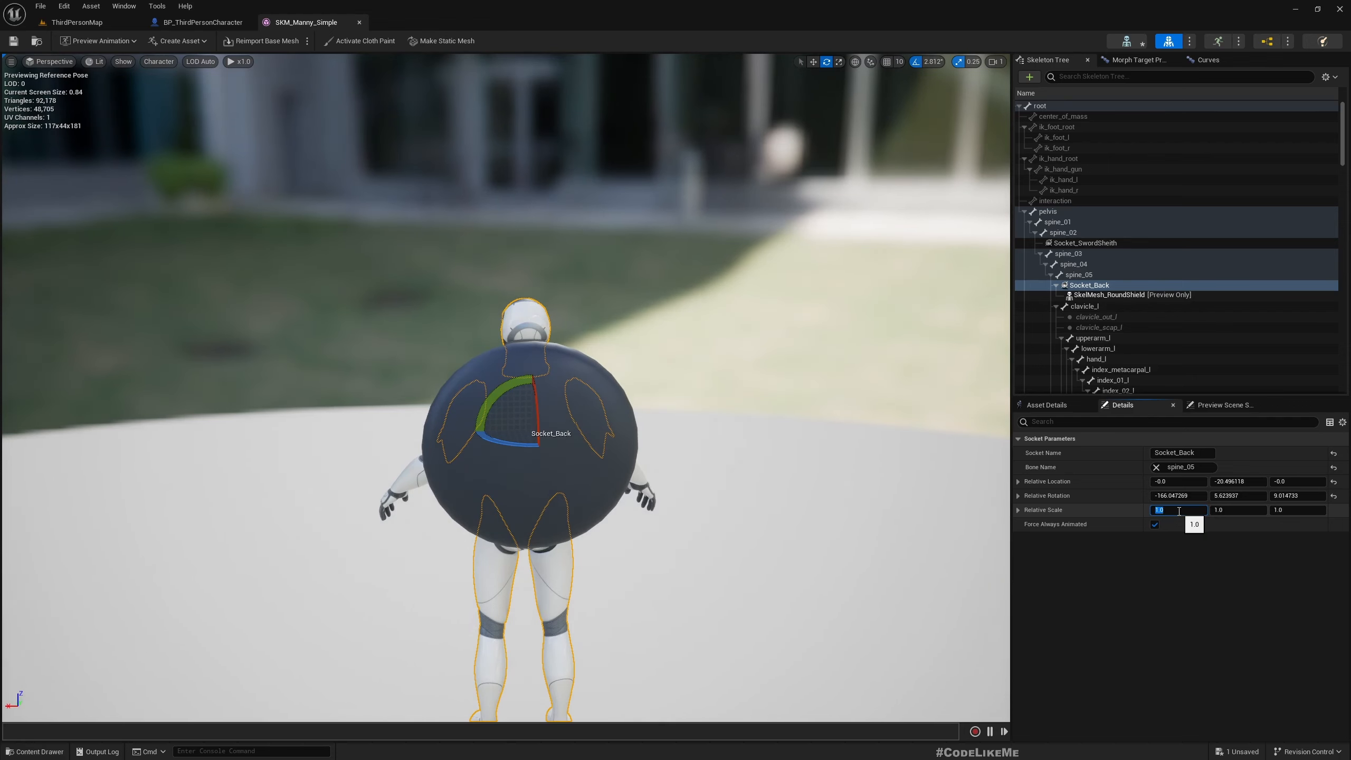
key("Tab")
key("Tab")
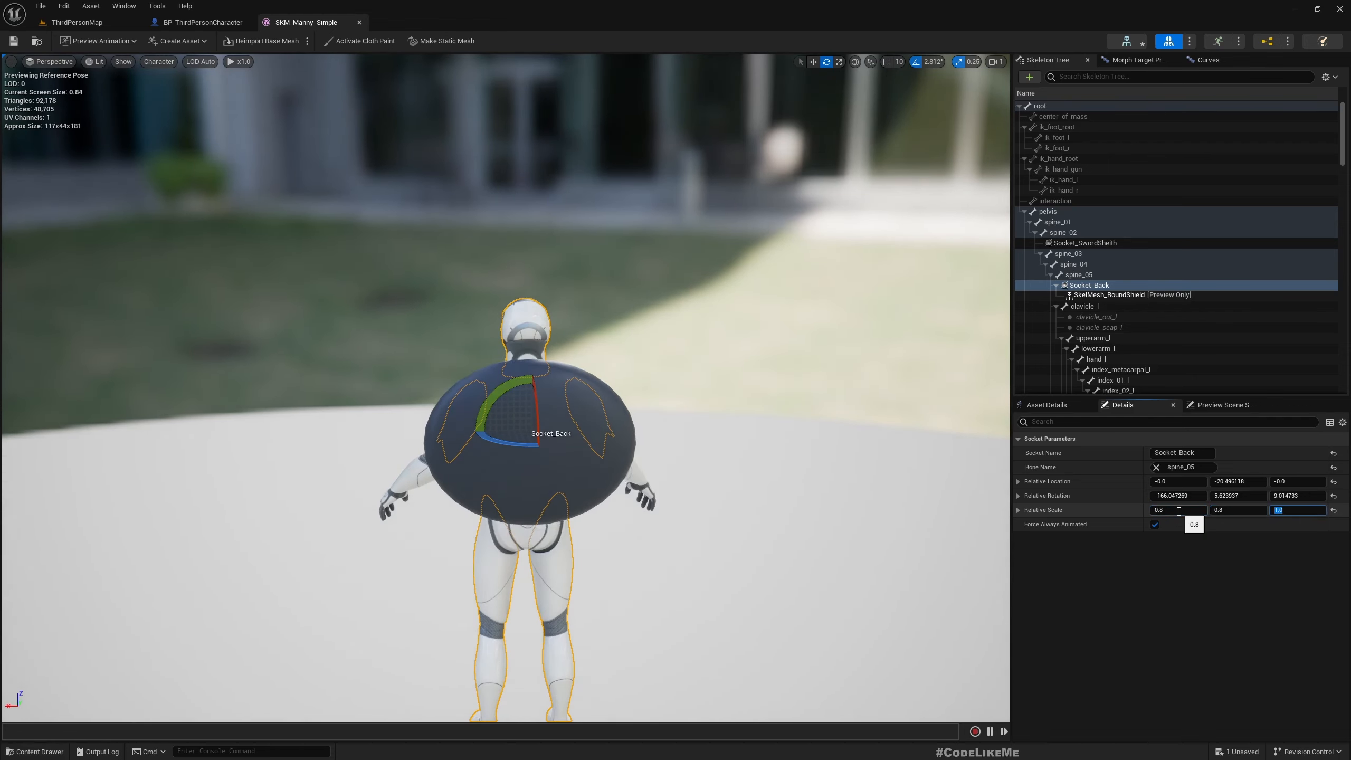
key("Return")
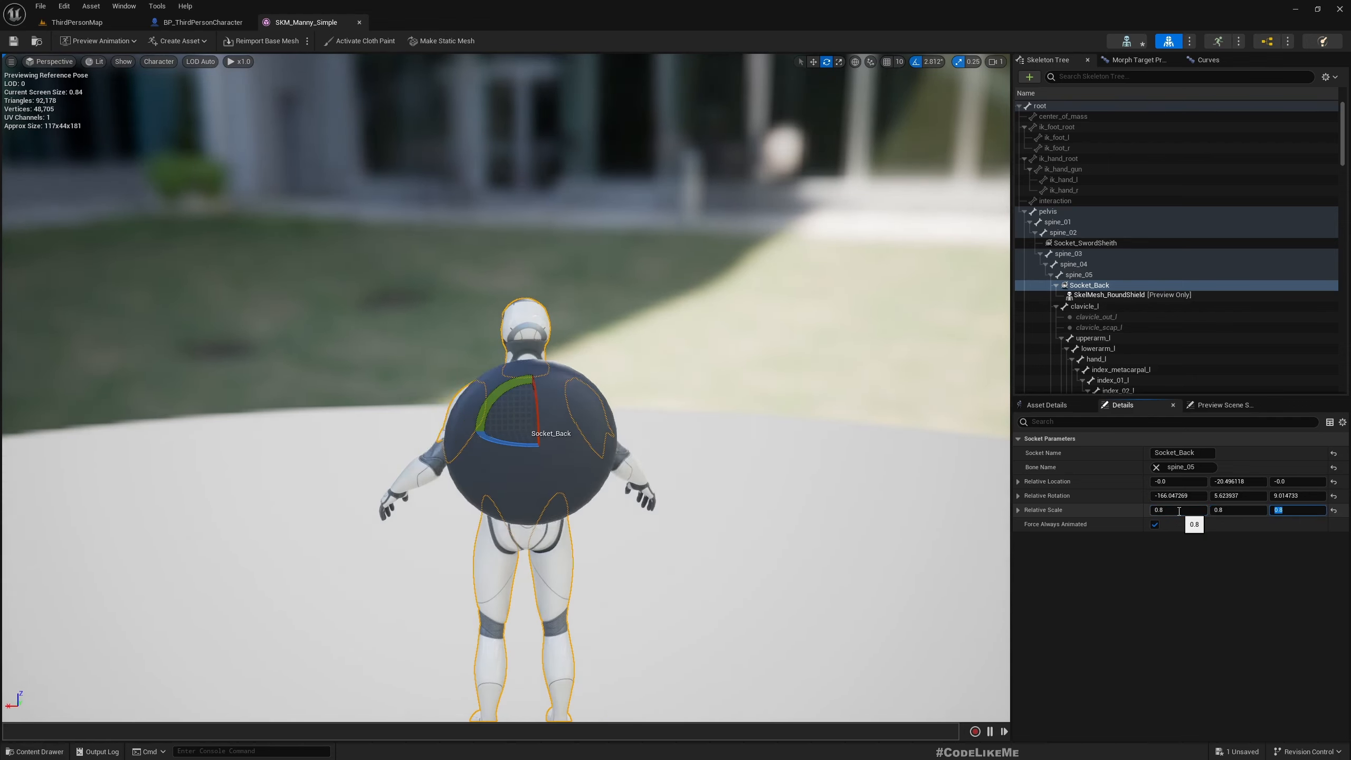
Inspect the scaled shield on the character's back from several angles and save the SKM_Manny_Simple mesh
key("a")
right_click_drag(613, 466, 319, 470)
key("d")
key("q")
key("e")
key("d")
key("d")
left_click(612, 467)
key("d")
key("a")
key("d")
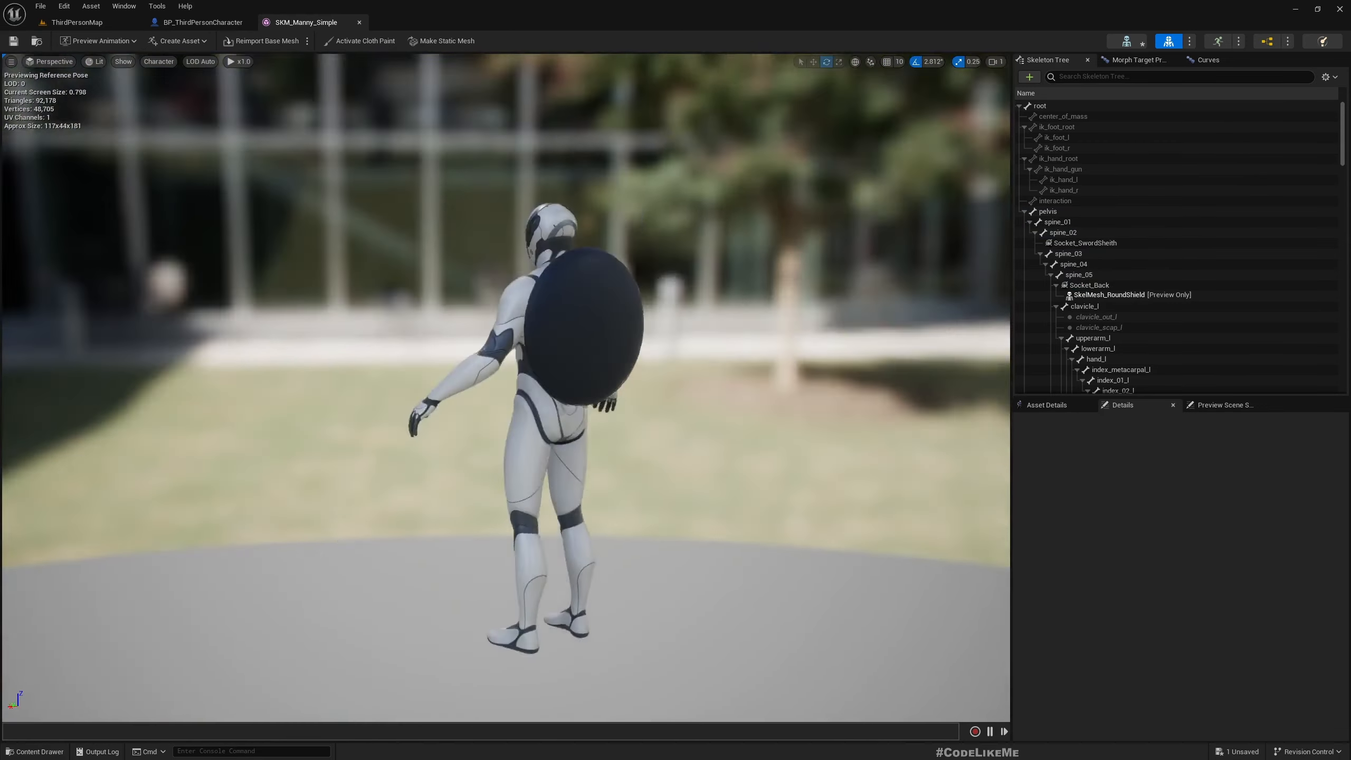
key("d")
right_click_drag(384, 100, 261, 85)
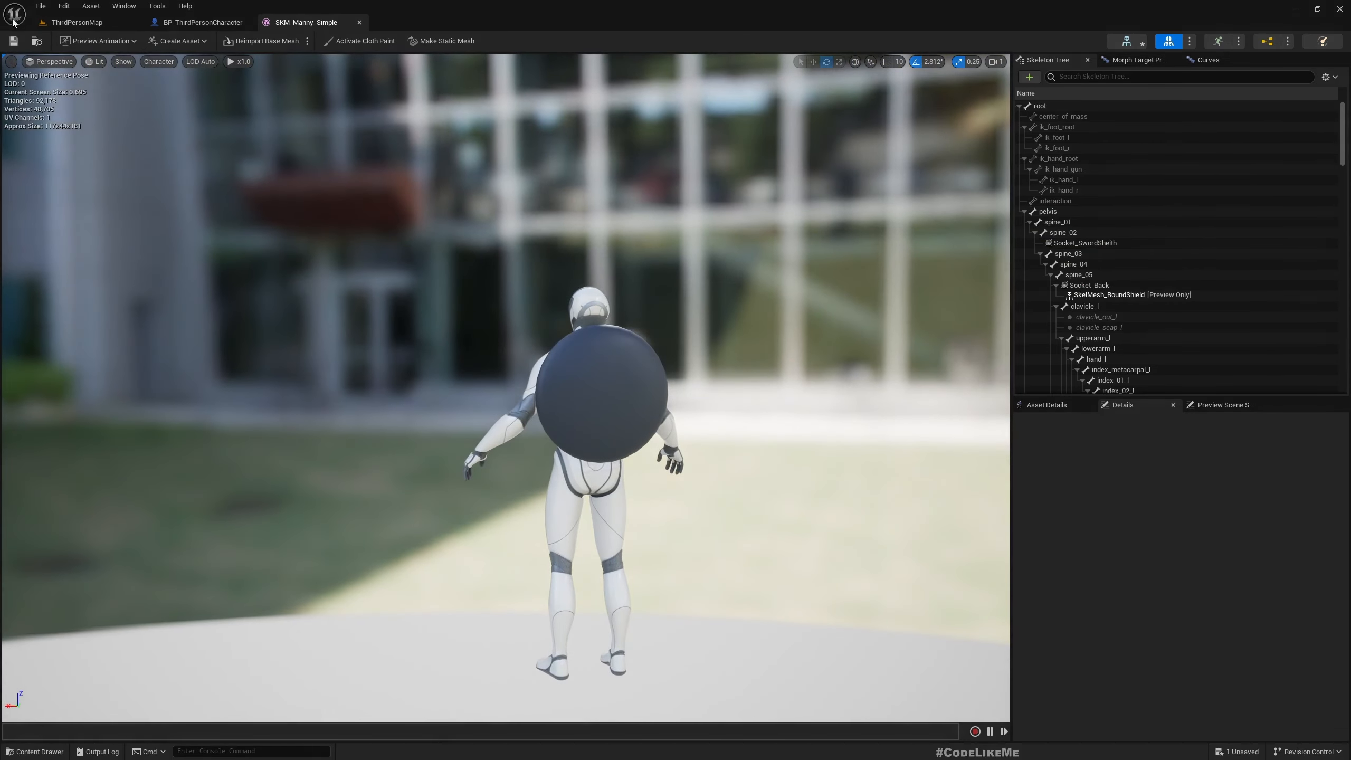
left_click(14, 41)
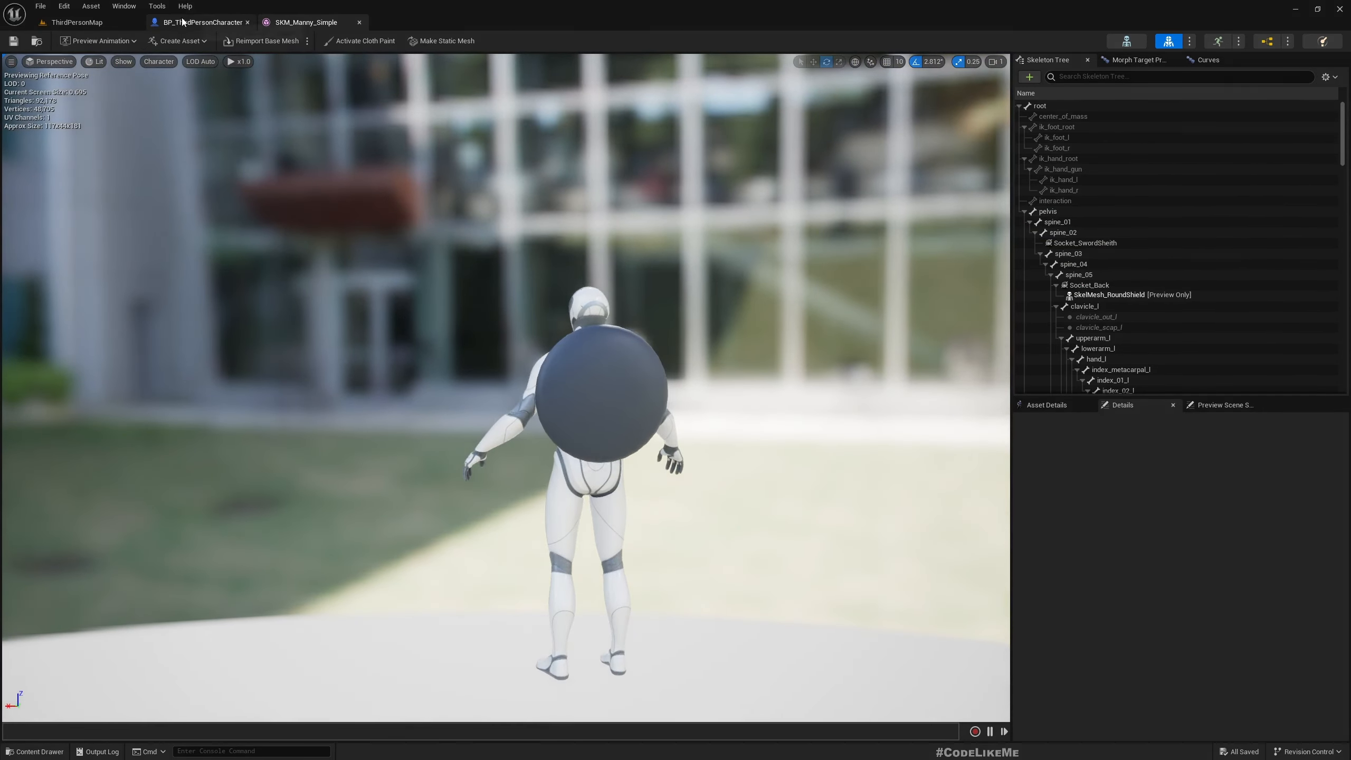
In BP_ThirdPersonCharacter, close every document except the viewport and open the Event Graph
left_click(202, 21)
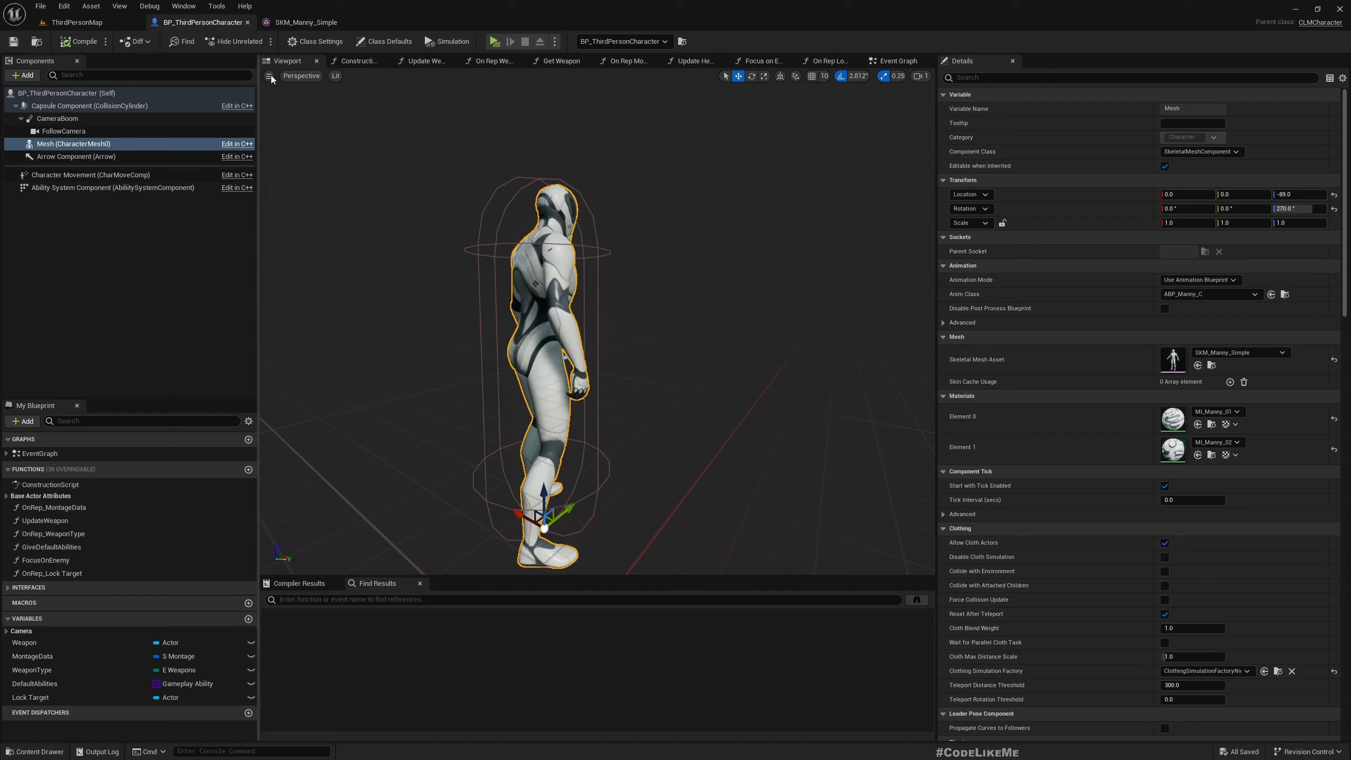
right_click(278, 60)
left_click(319, 123)
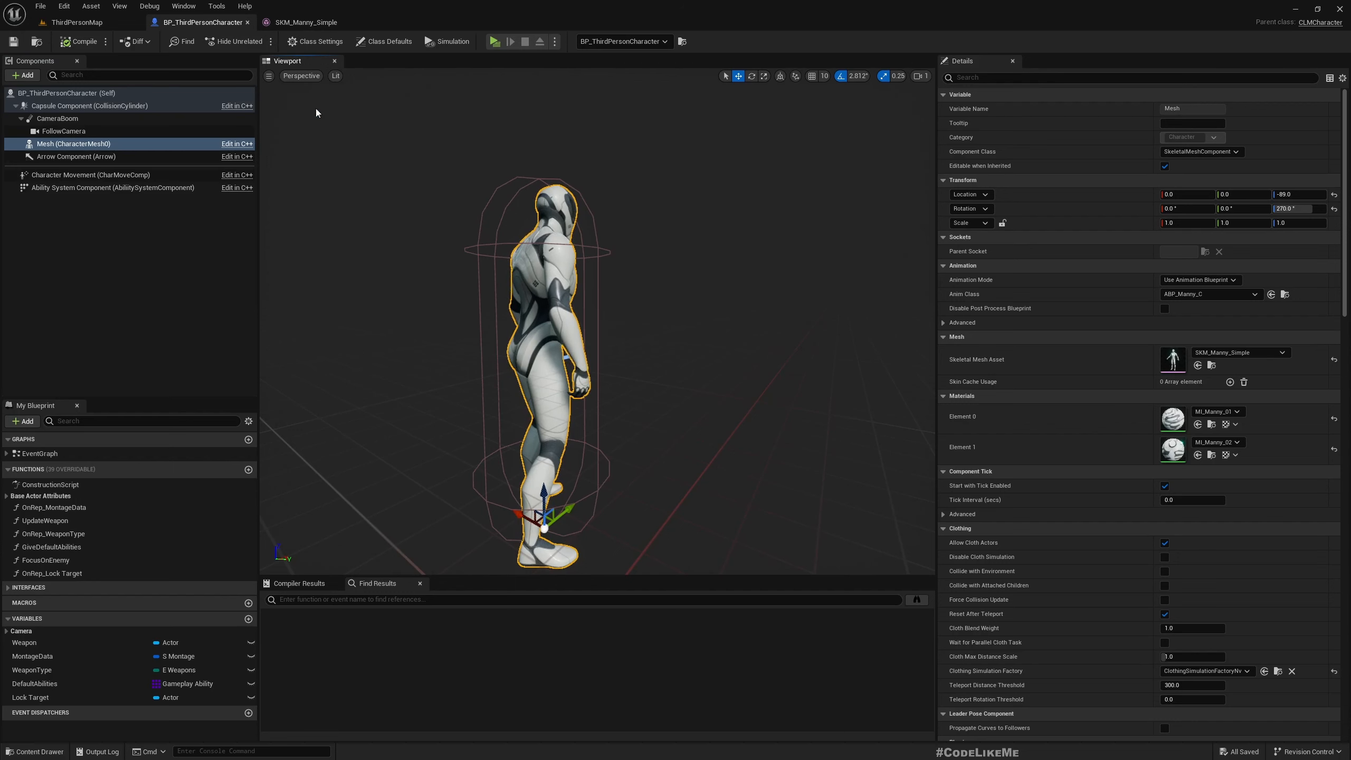
double_click(39, 453)
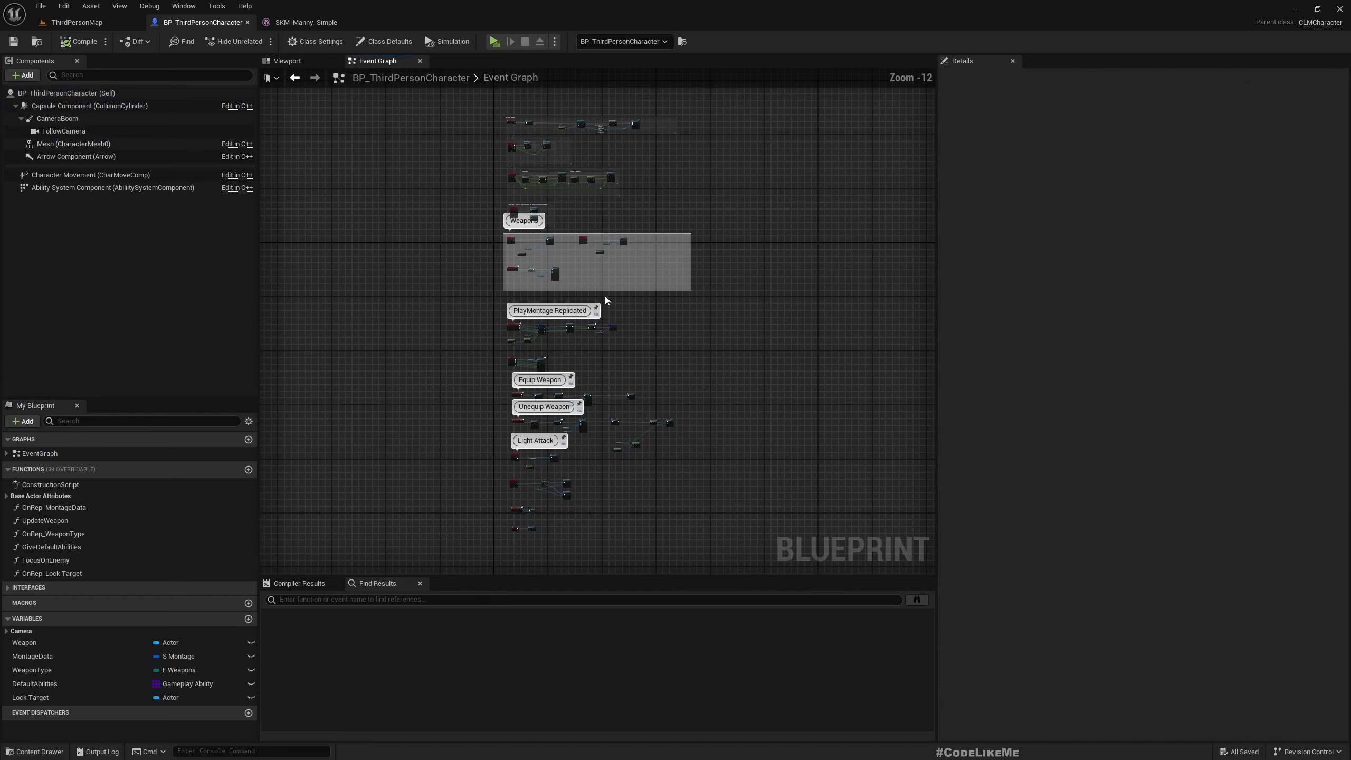
Look through the Event Graph for the Event Collect Weapon nodes in the Weapons section
scroll(562, 358, "up", 7)
right_click_drag(408, 457, 480, 258)
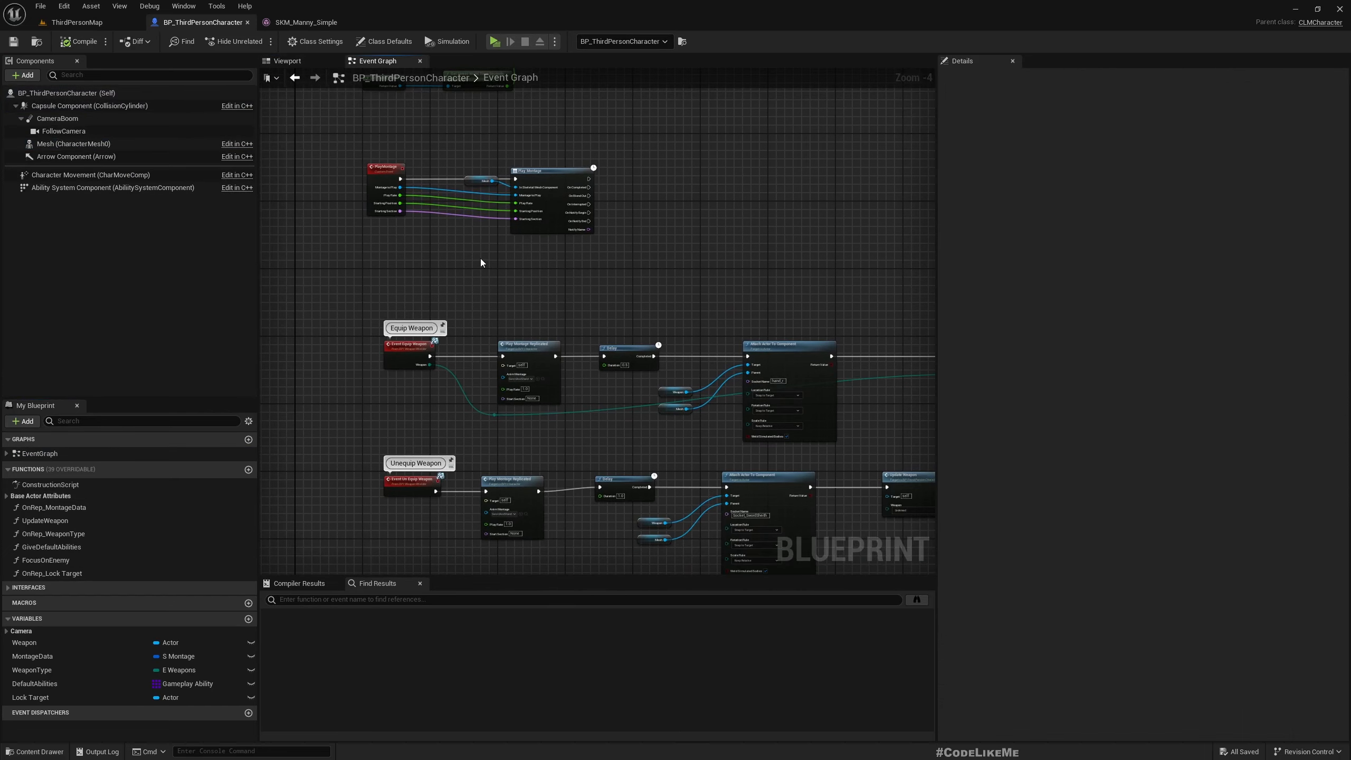
scroll(487, 357, "up", 2)
right_click_drag(388, 464, 450, 356)
scroll(450, 357, "down", 3)
scroll(409, 297, "down", 2)
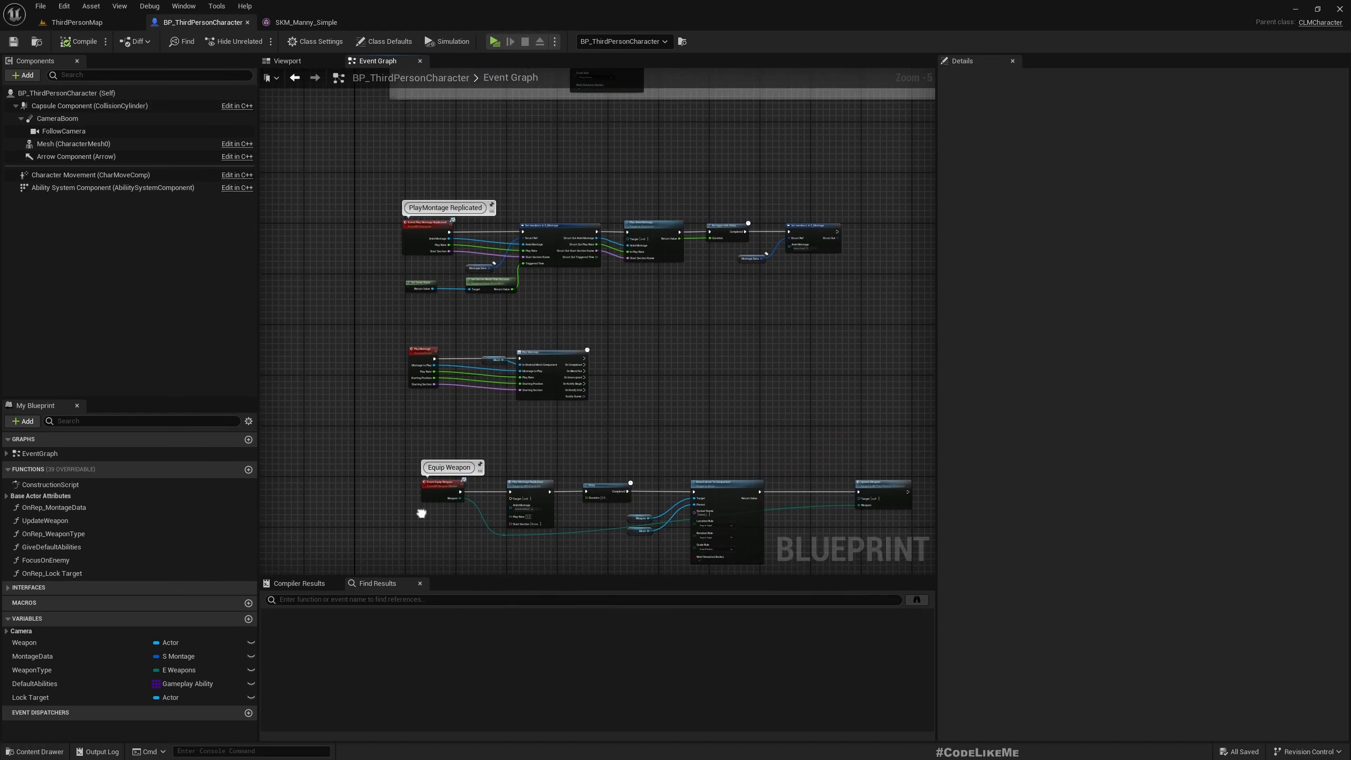
scroll(453, 446, "down", 2)
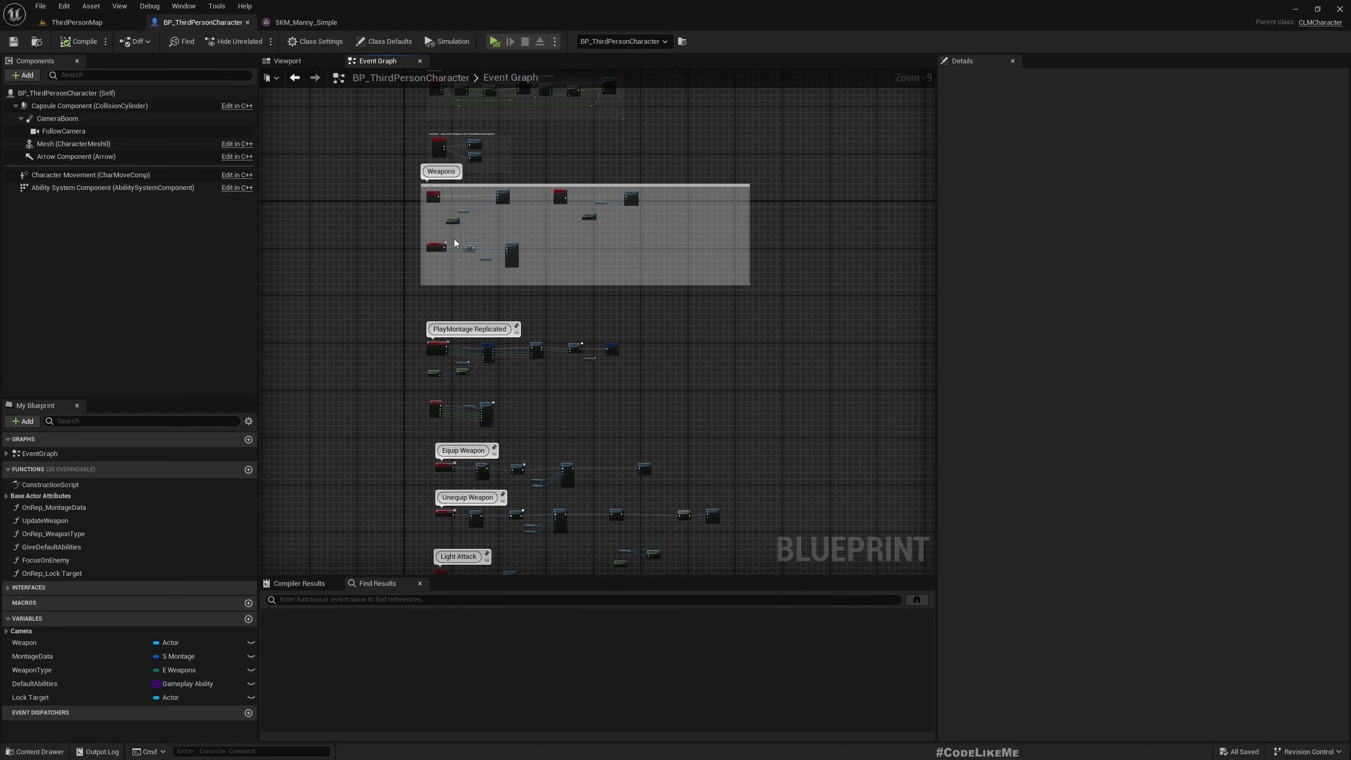
scroll(455, 243, "up", 7)
right_click_drag(453, 235, 390, 294)
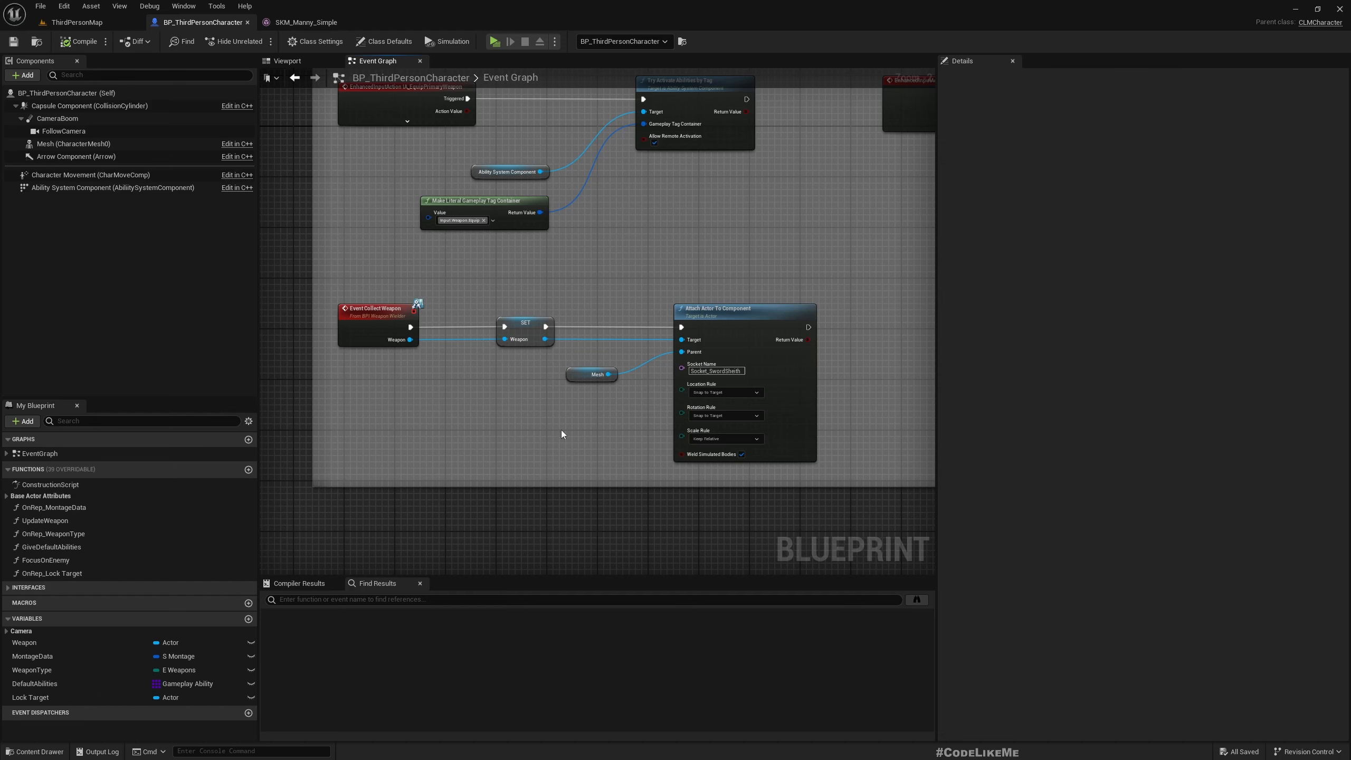
Review the socket used by Event Collect Weapon's Attach Actor To Component node and extend the Weapons comment box downward
scroll(561, 430, "up", 1)
scroll(539, 405, "up", 1)
right_click_drag(516, 399, 462, 351)
scroll(461, 348, "down", 3)
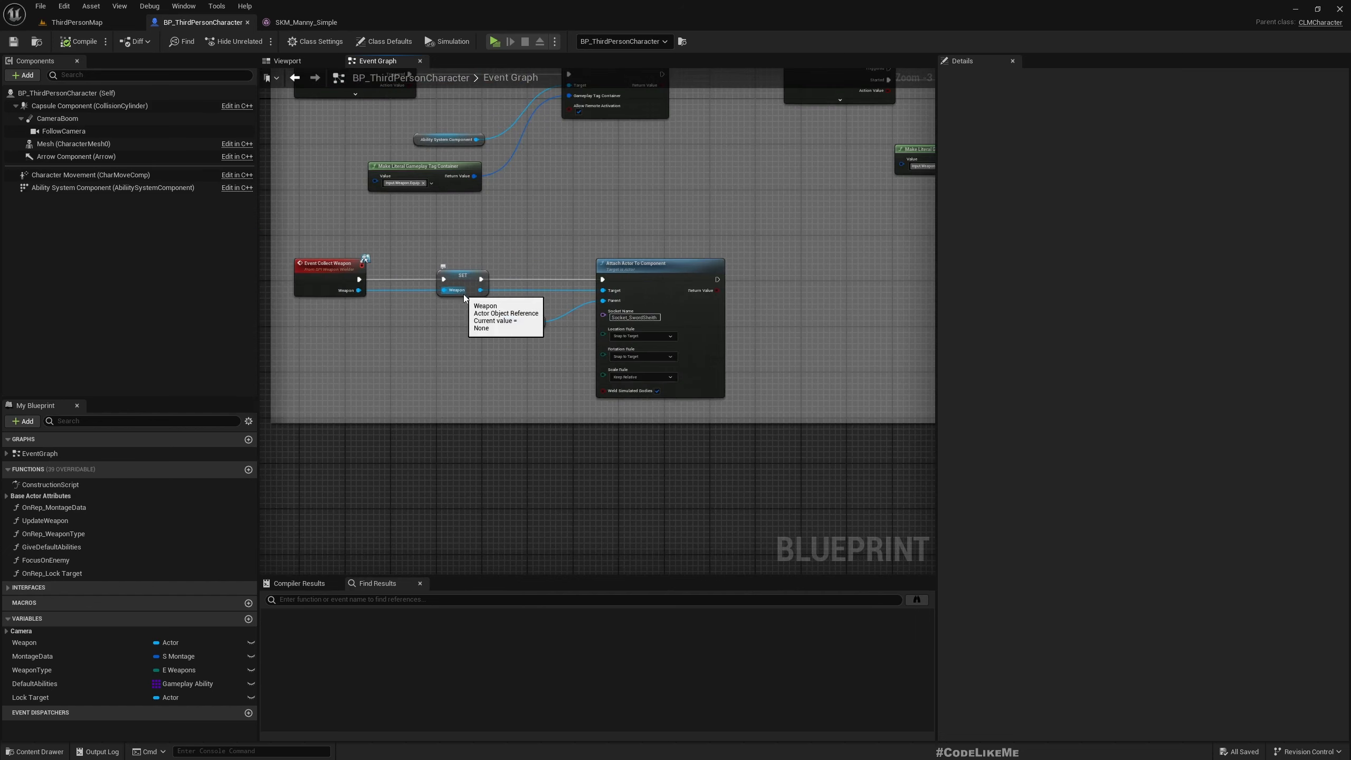
scroll(667, 352, "up", 2)
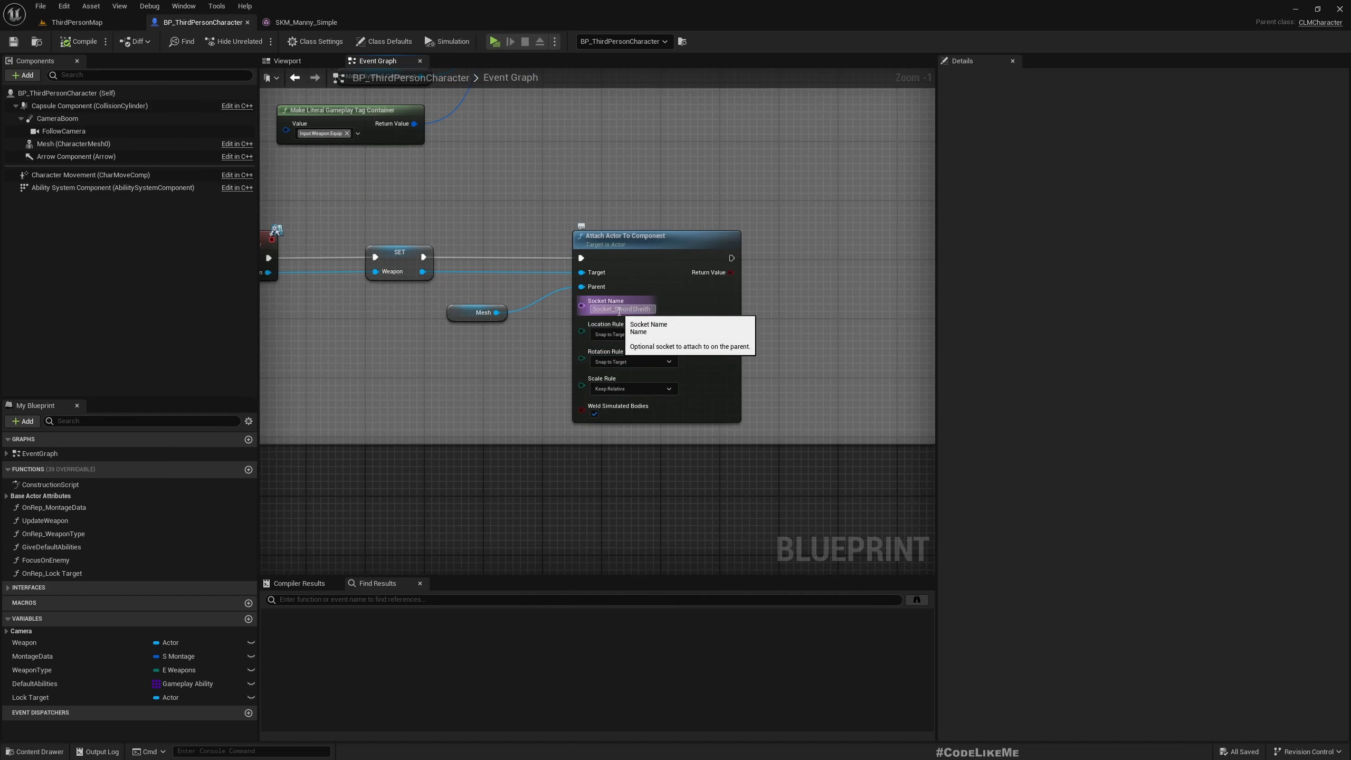
scroll(618, 312, "down", 3)
left_click_drag(564, 385, 549, 502)
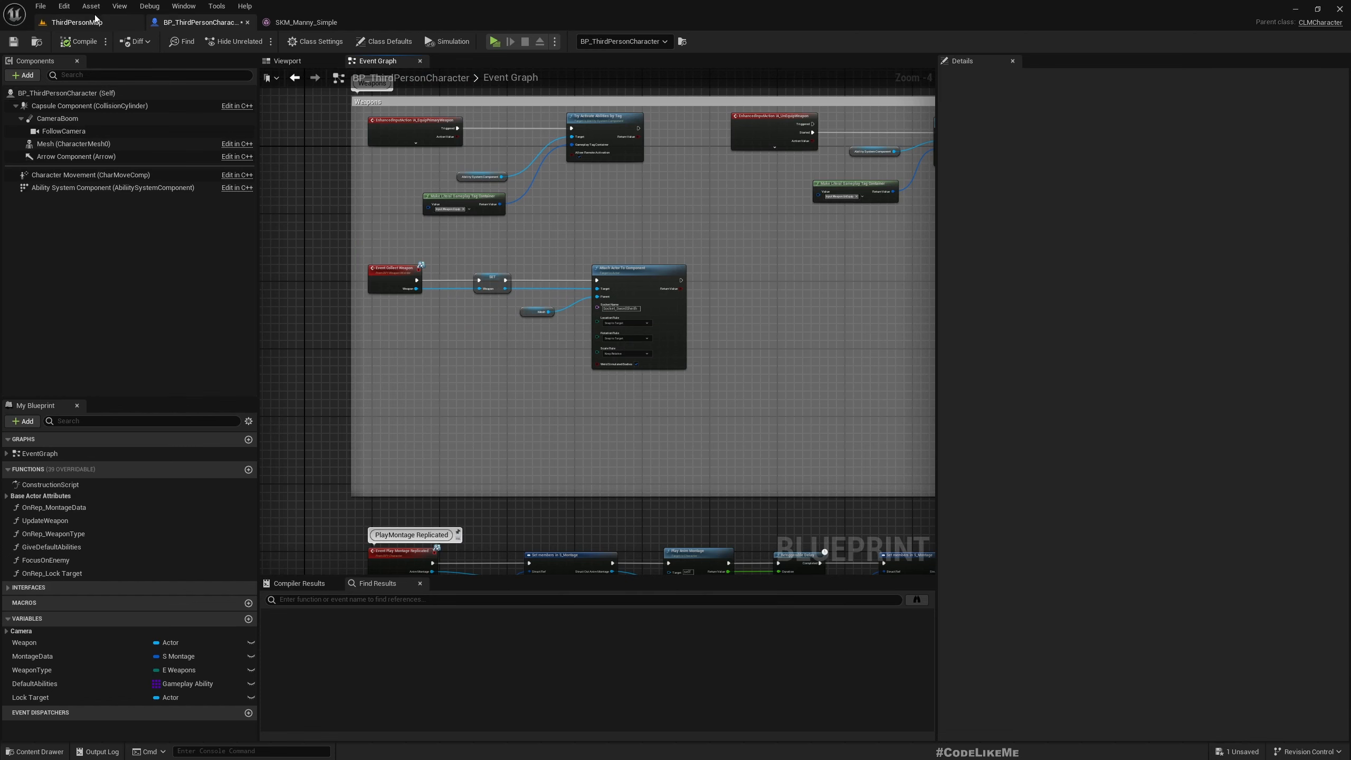
Return to the ThirdPersonMap editor and open the BP_Sword blueprint from the BP/Weapons folder
left_click(77, 22)
double_click(347, 596)
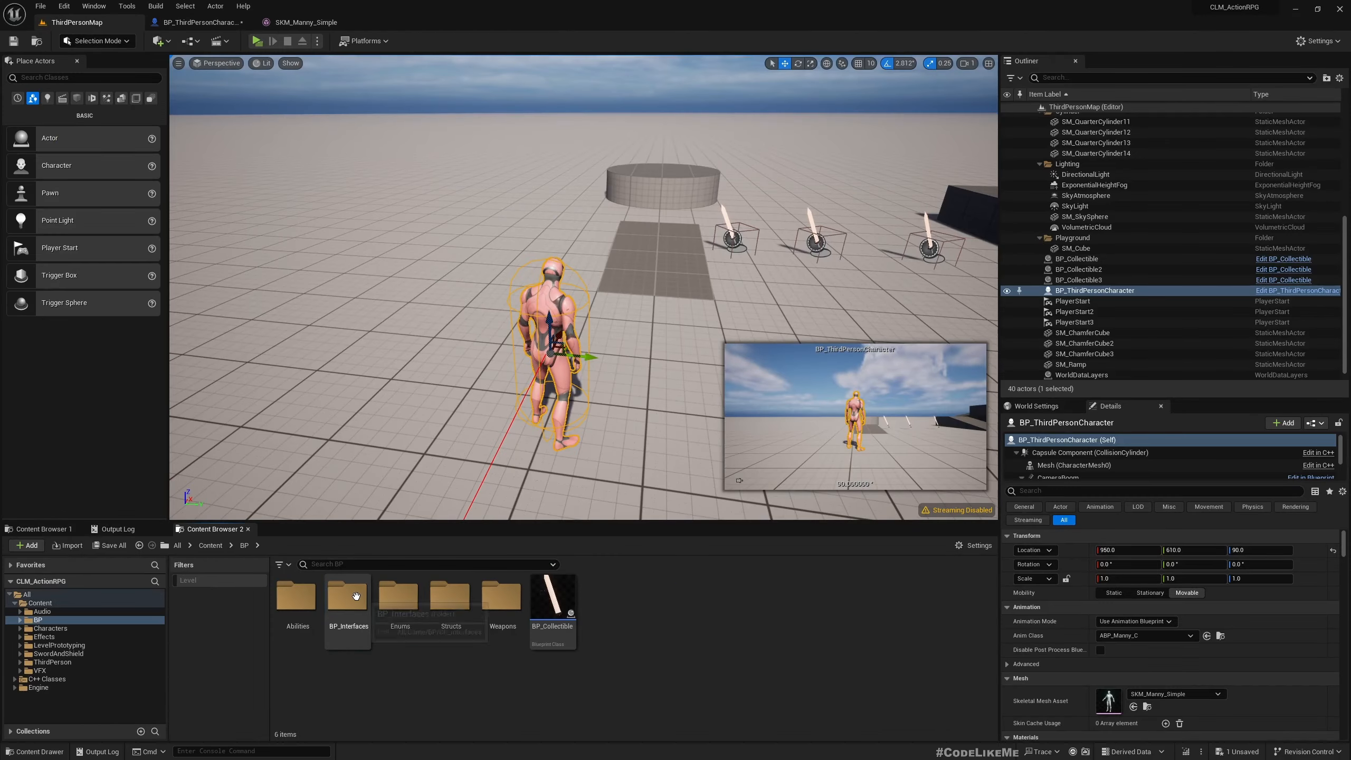
double_click(500, 596)
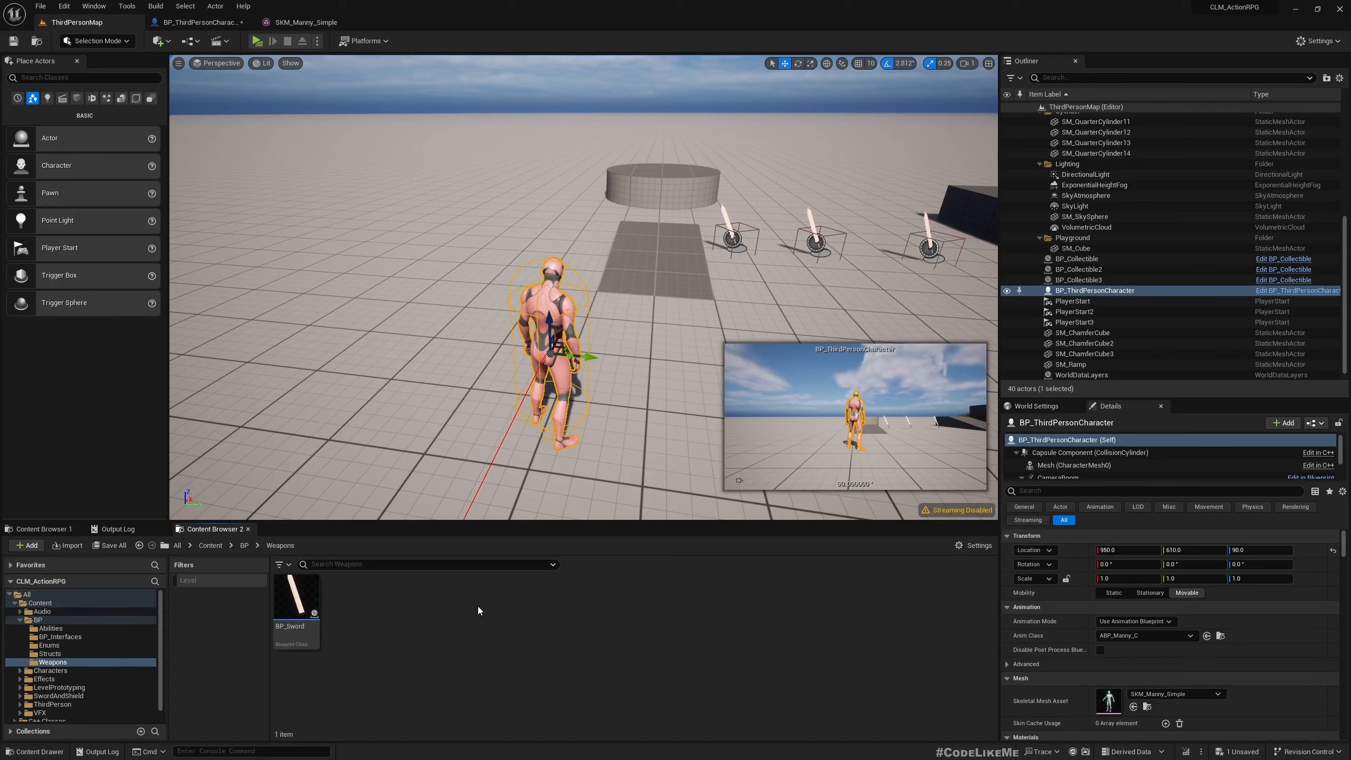
double_click(294, 598)
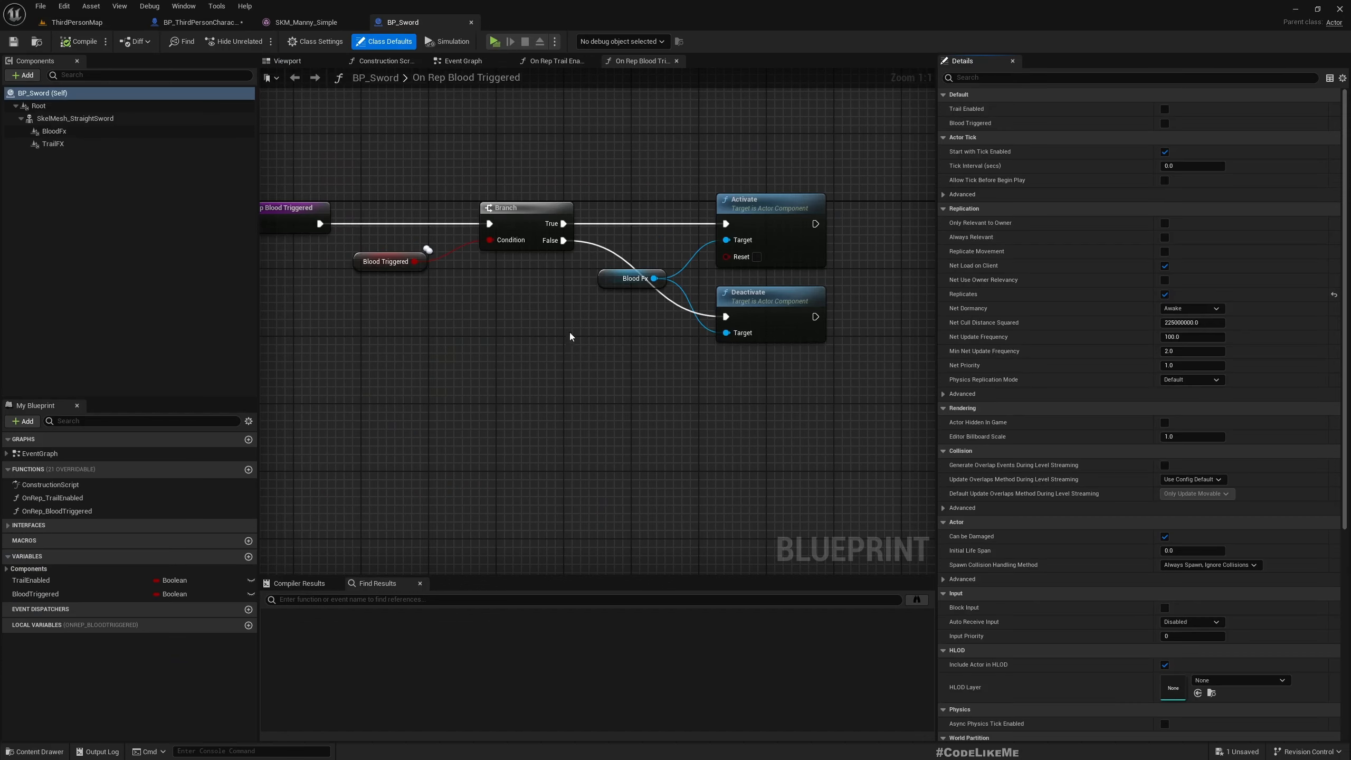
Show BP_Sword's class settings and open its implemented BPI_Weapon interface to examine its functions
right_click_drag(570, 336, 520, 347)
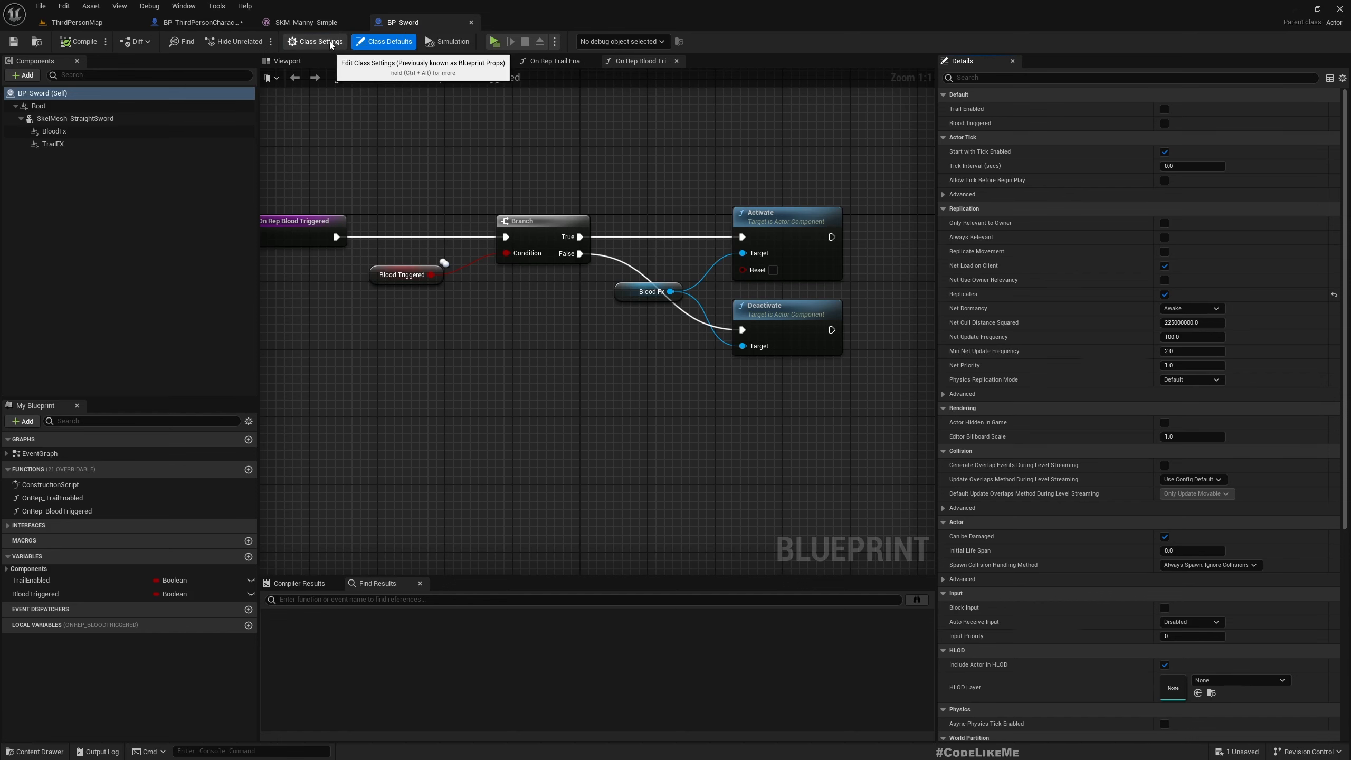
left_click(315, 42)
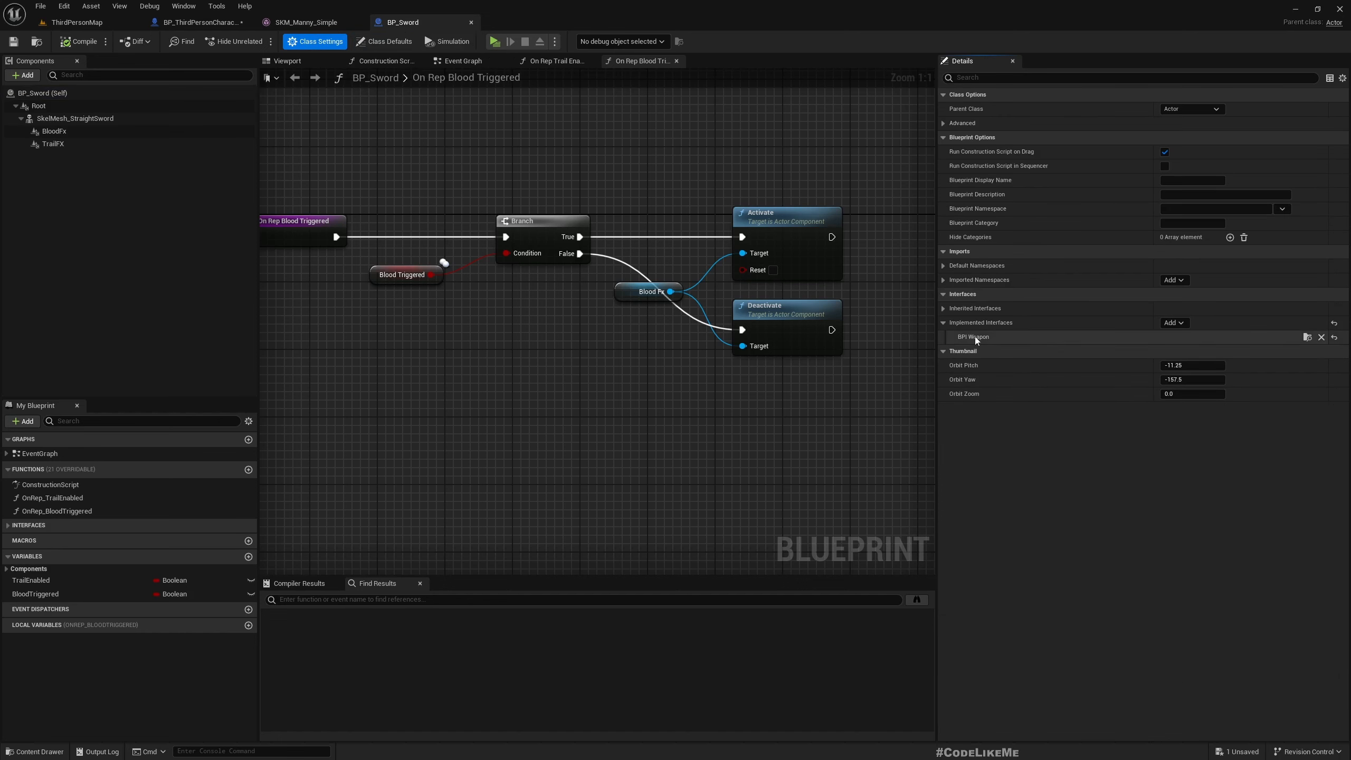
left_click(1306, 337)
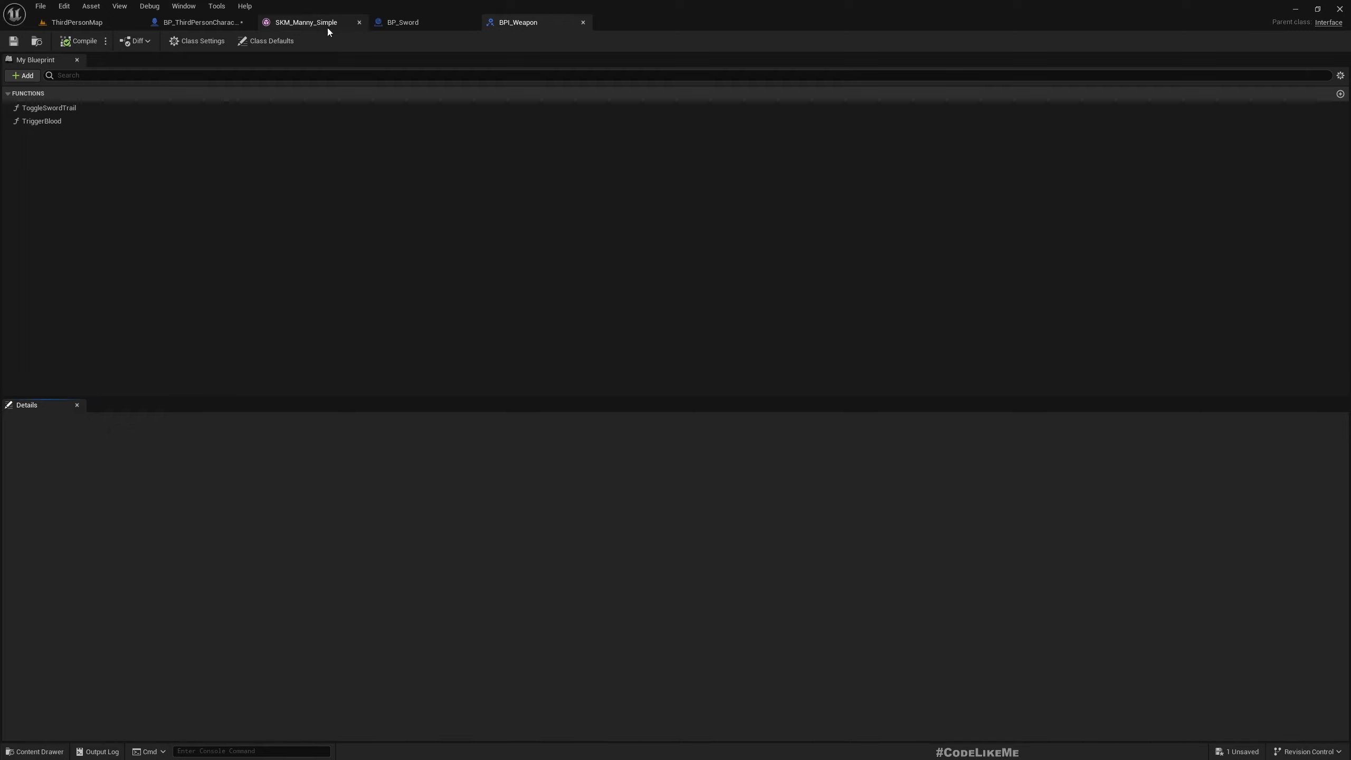
Return to the ThirdPersonMap editor and open the E_Weapons enumeration from the BP/Enums folder
left_click(84, 26)
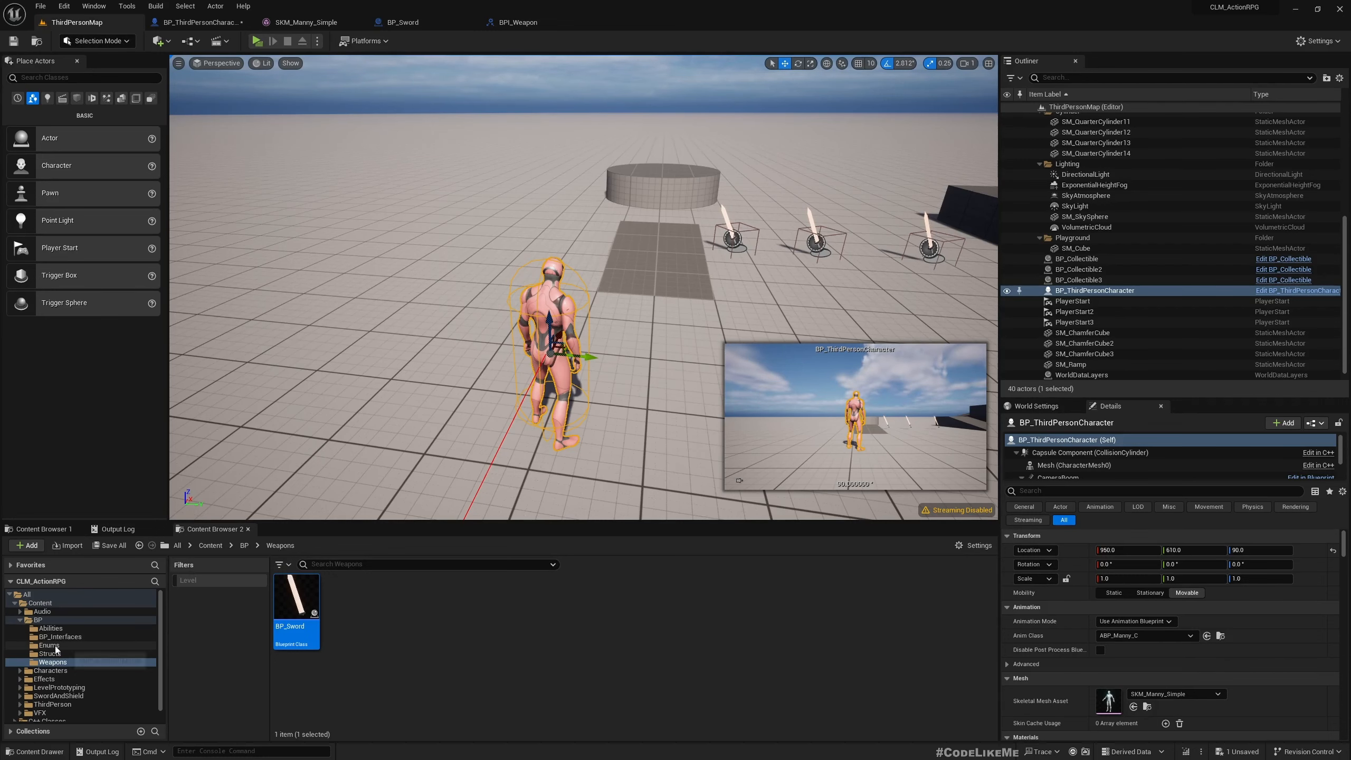
left_click(132, 646)
double_click(296, 598)
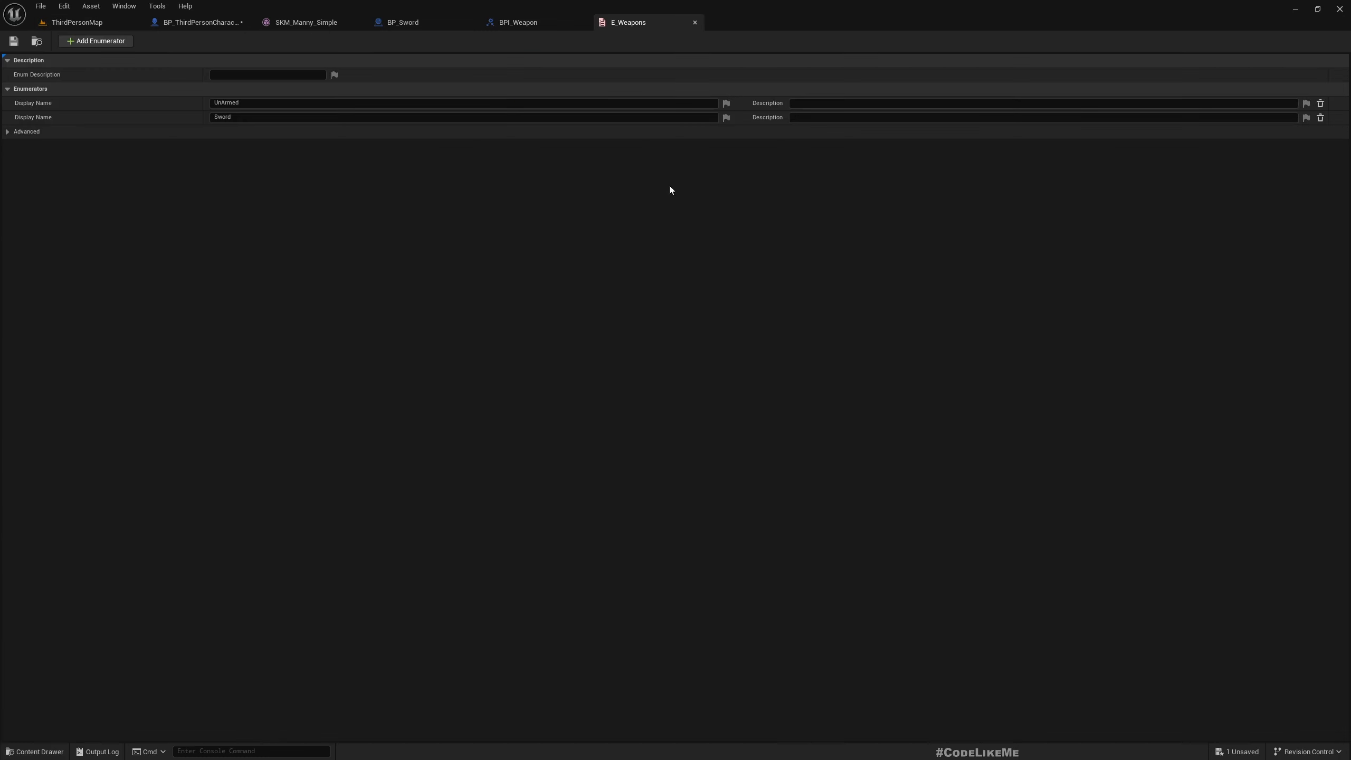